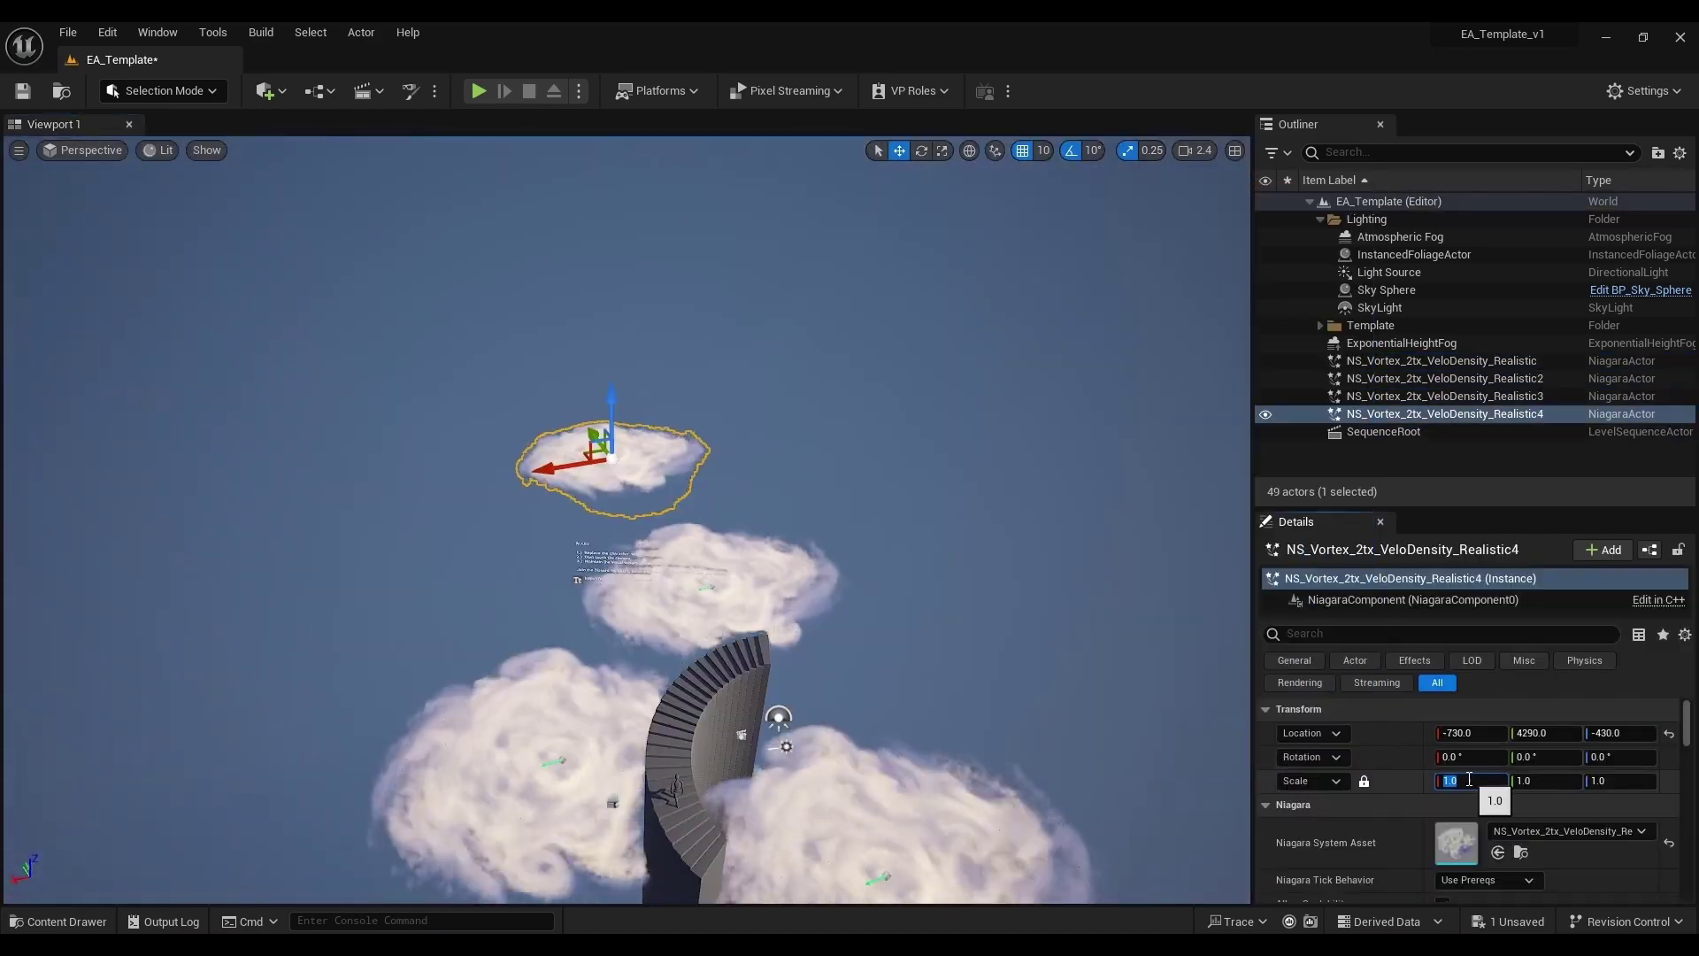
Step: View the scene through the render camera, then browse the FluidNinja VFX Tools store screenshots
click(85, 150)
click(132, 342)
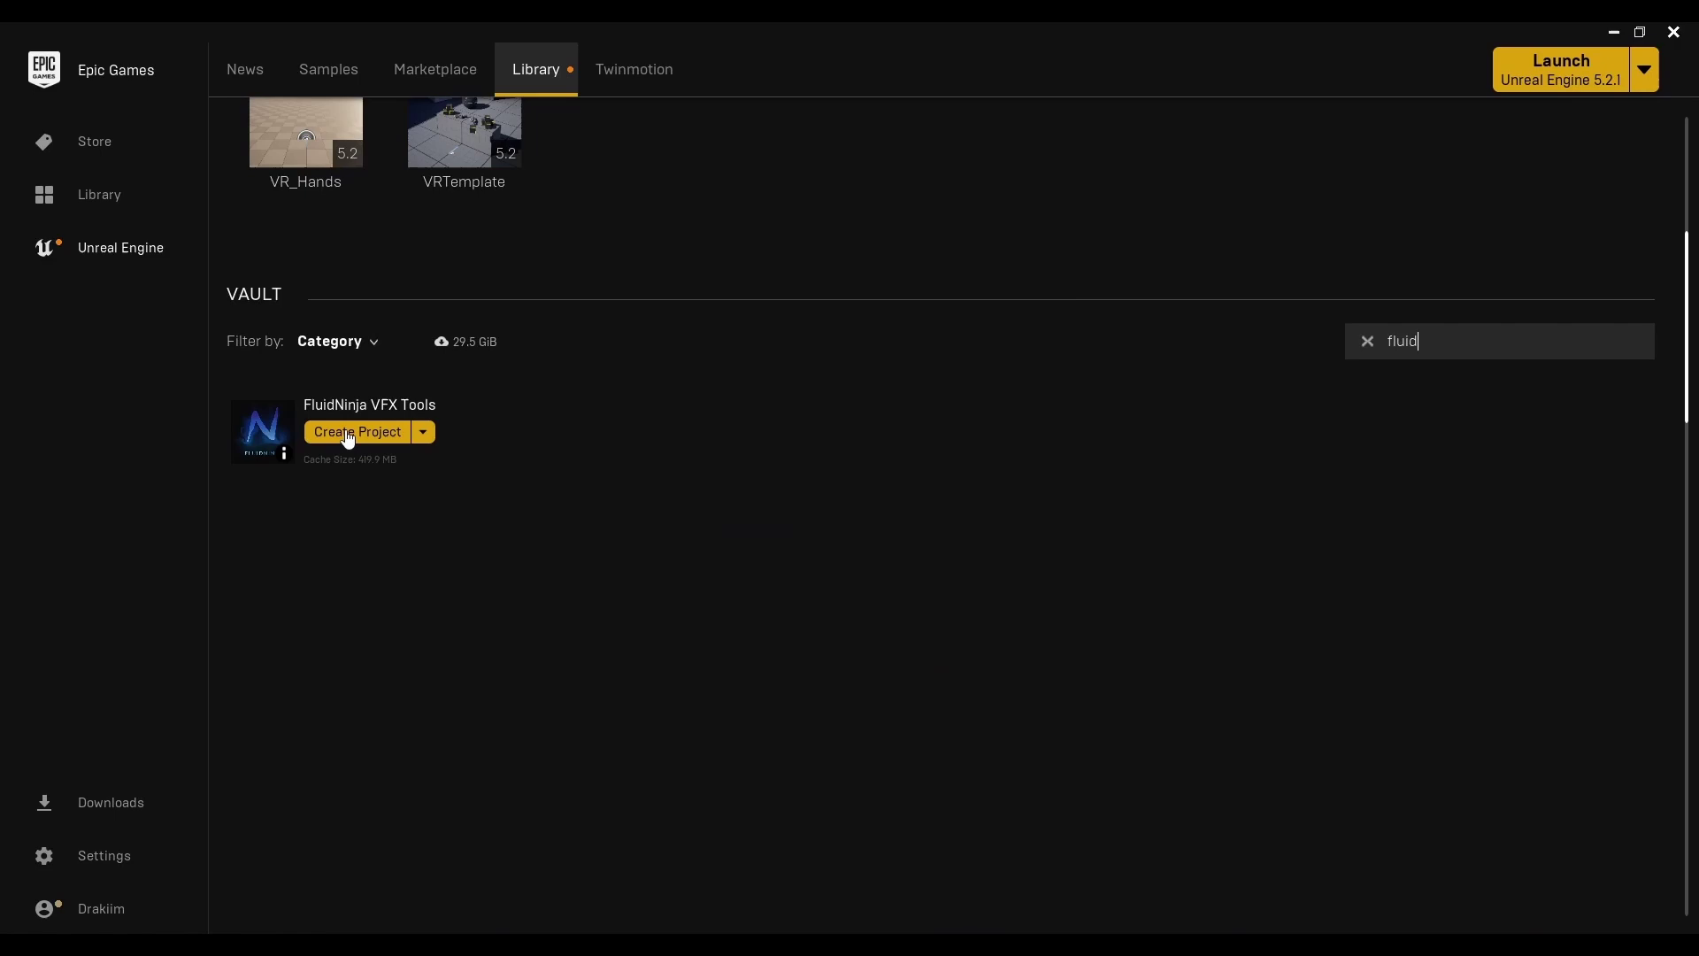
click(346, 409)
click(608, 703)
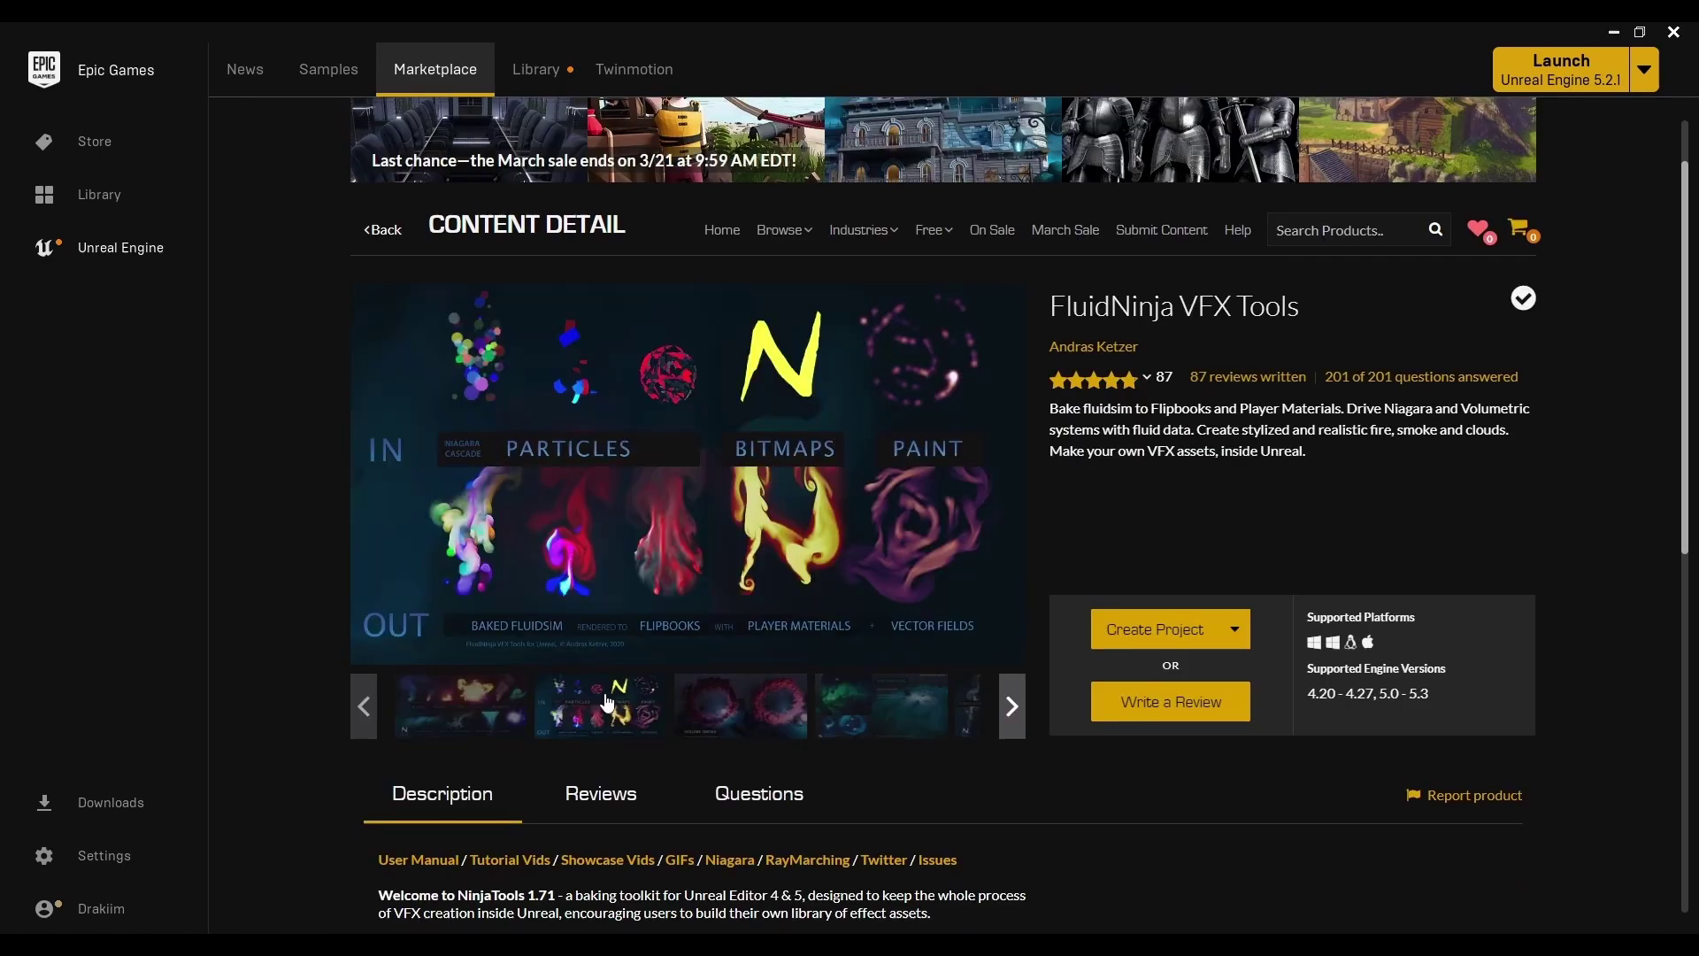
click(695, 711)
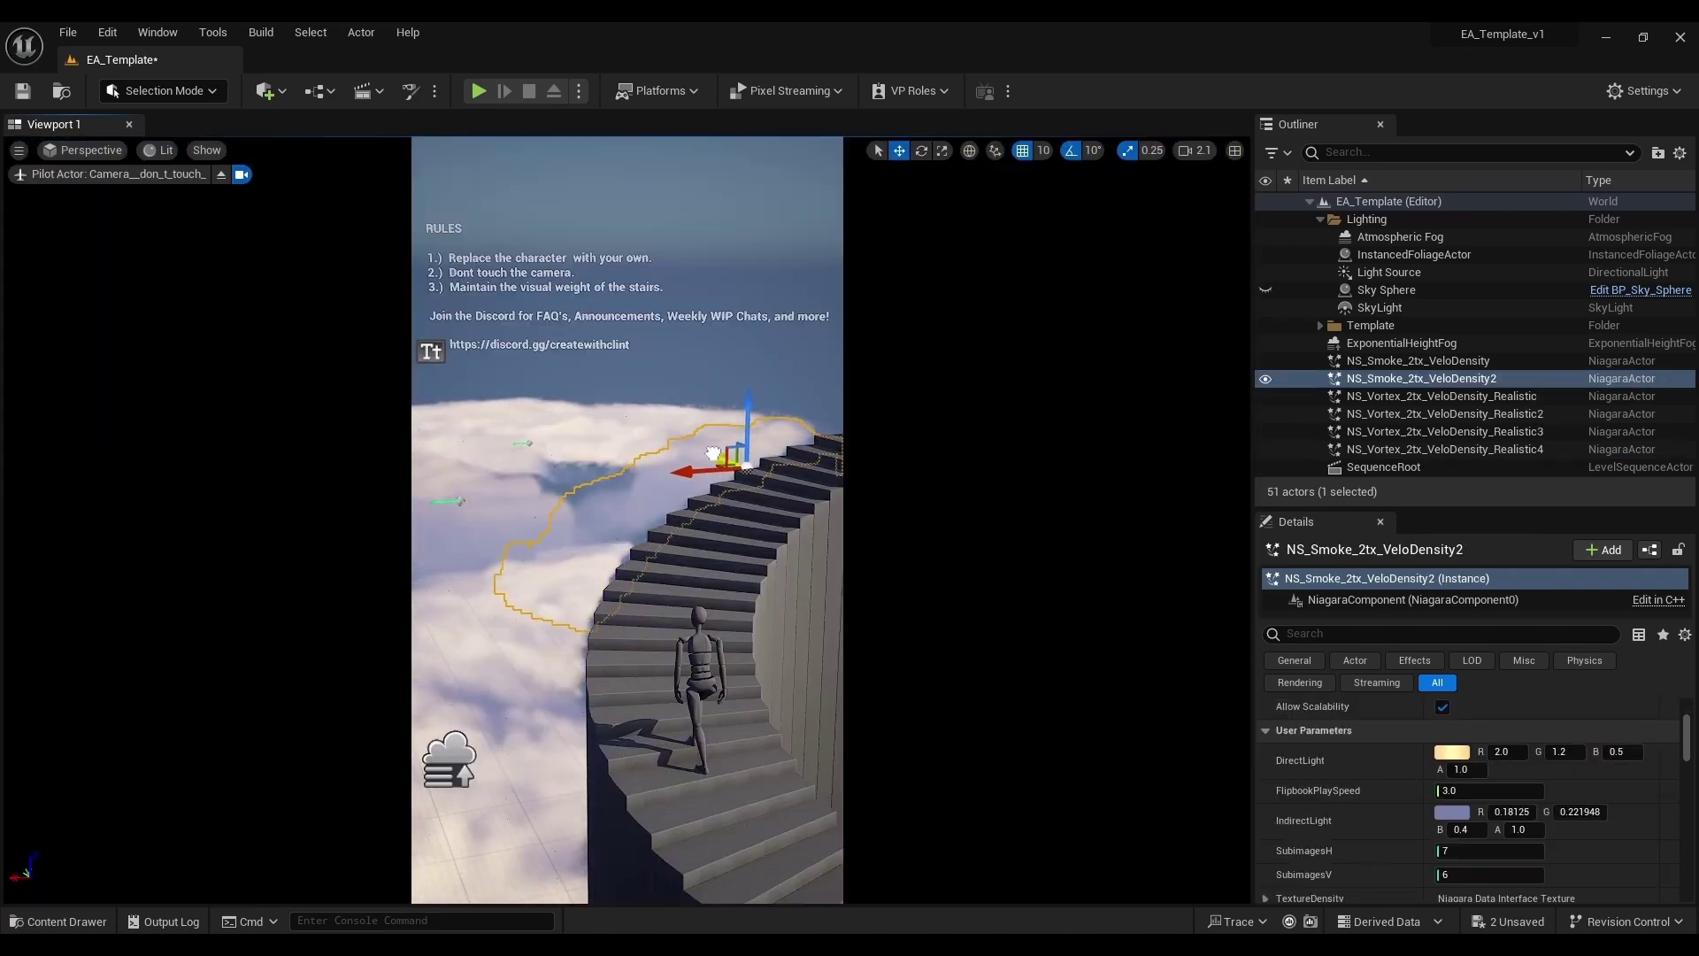
Step: Add a fog box with the MI_VolumeFog_WindMist material, resize it and rotate it 30 degrees
key(Escape)
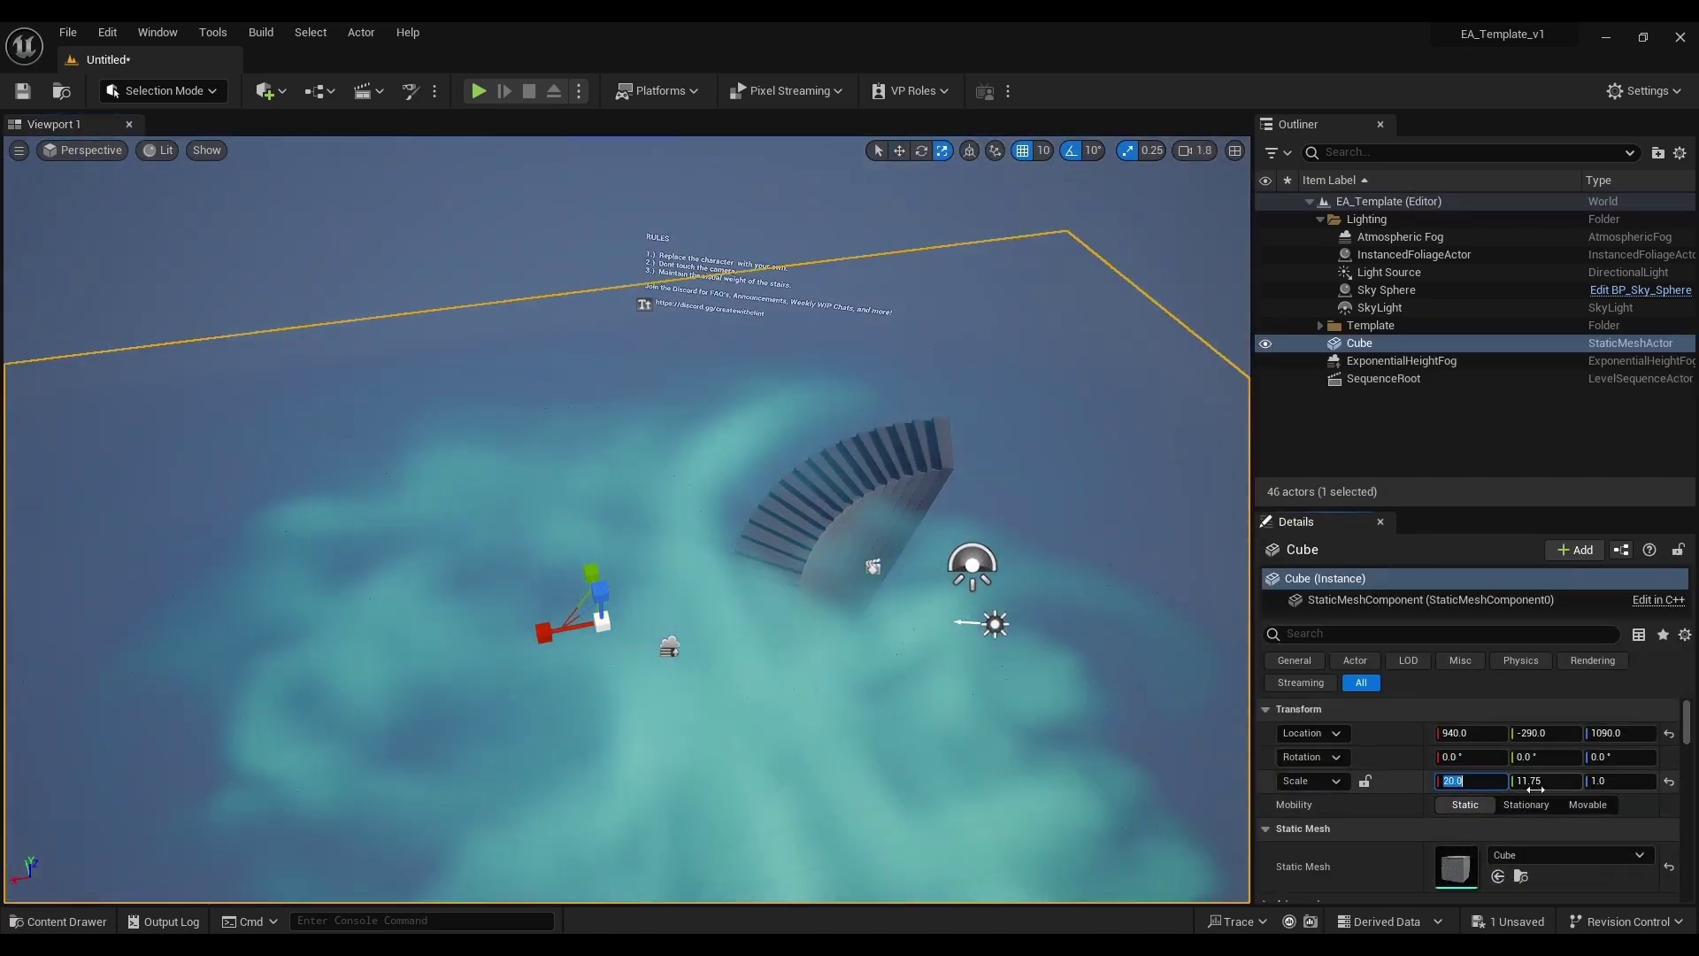
click(26, 922)
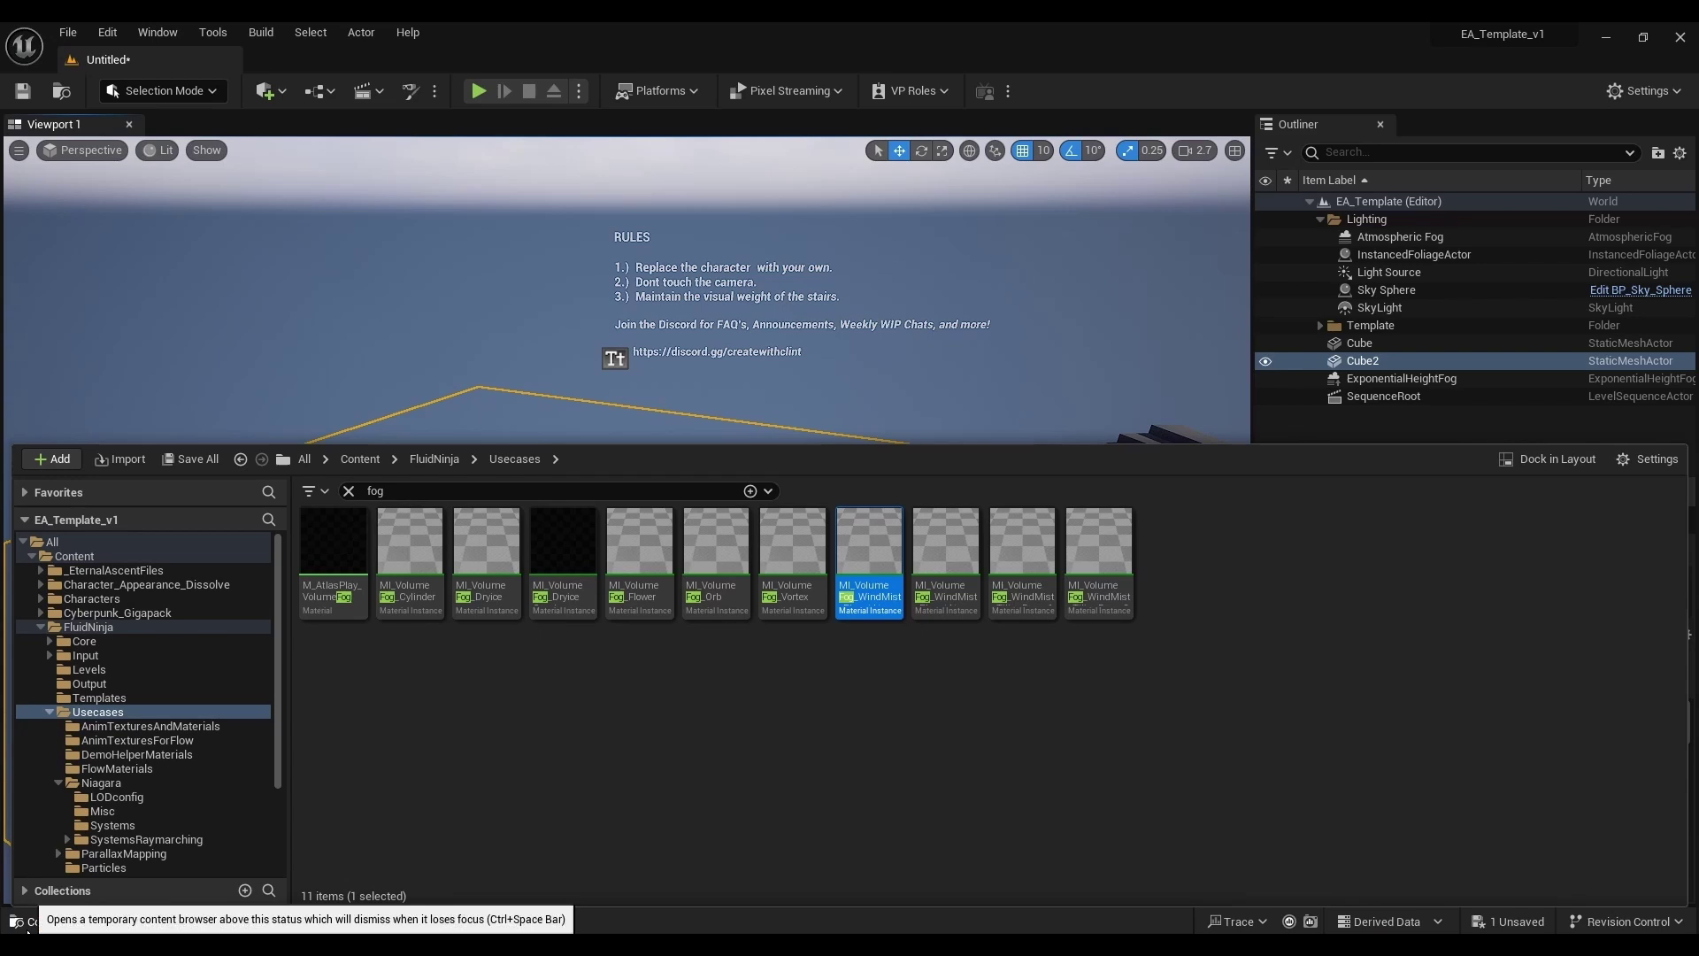
click(26, 922)
key(f)
key(r)
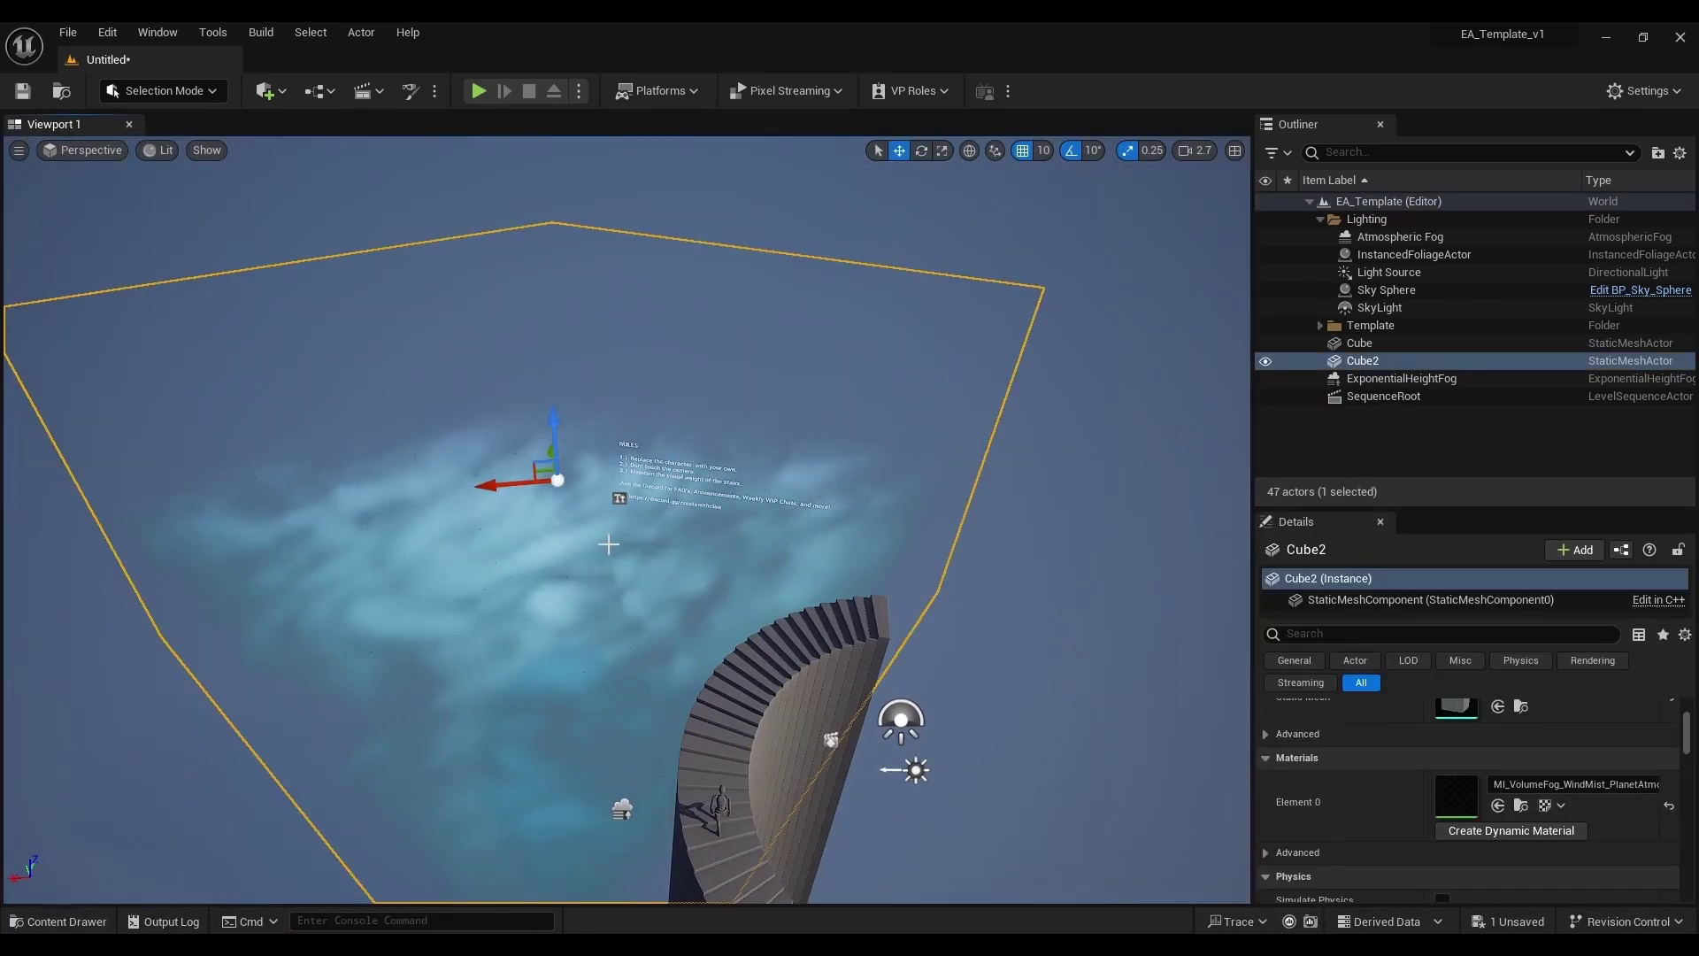
drag(819, 442, 810, 451)
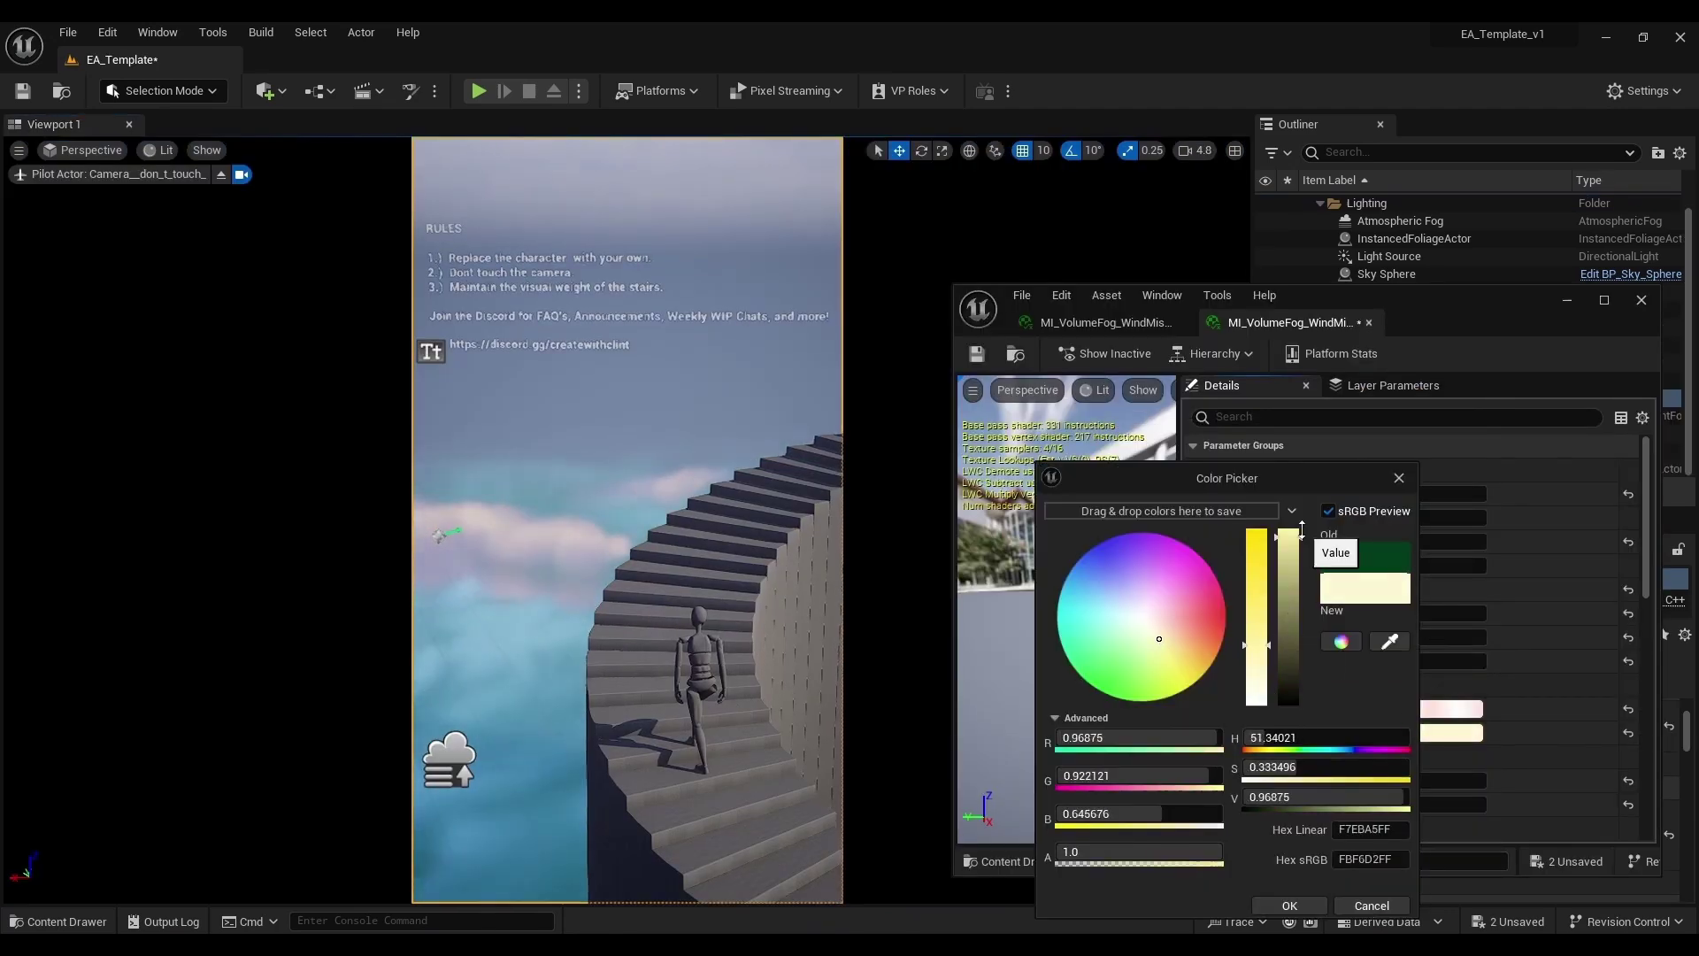
Step: Apply the pale yellow emissive fog colour and inspect the Cube5 fog box
click(1289, 905)
scroll(1278, 685, down, 4)
drag(1452, 309, 1239, 243)
click(1363, 398)
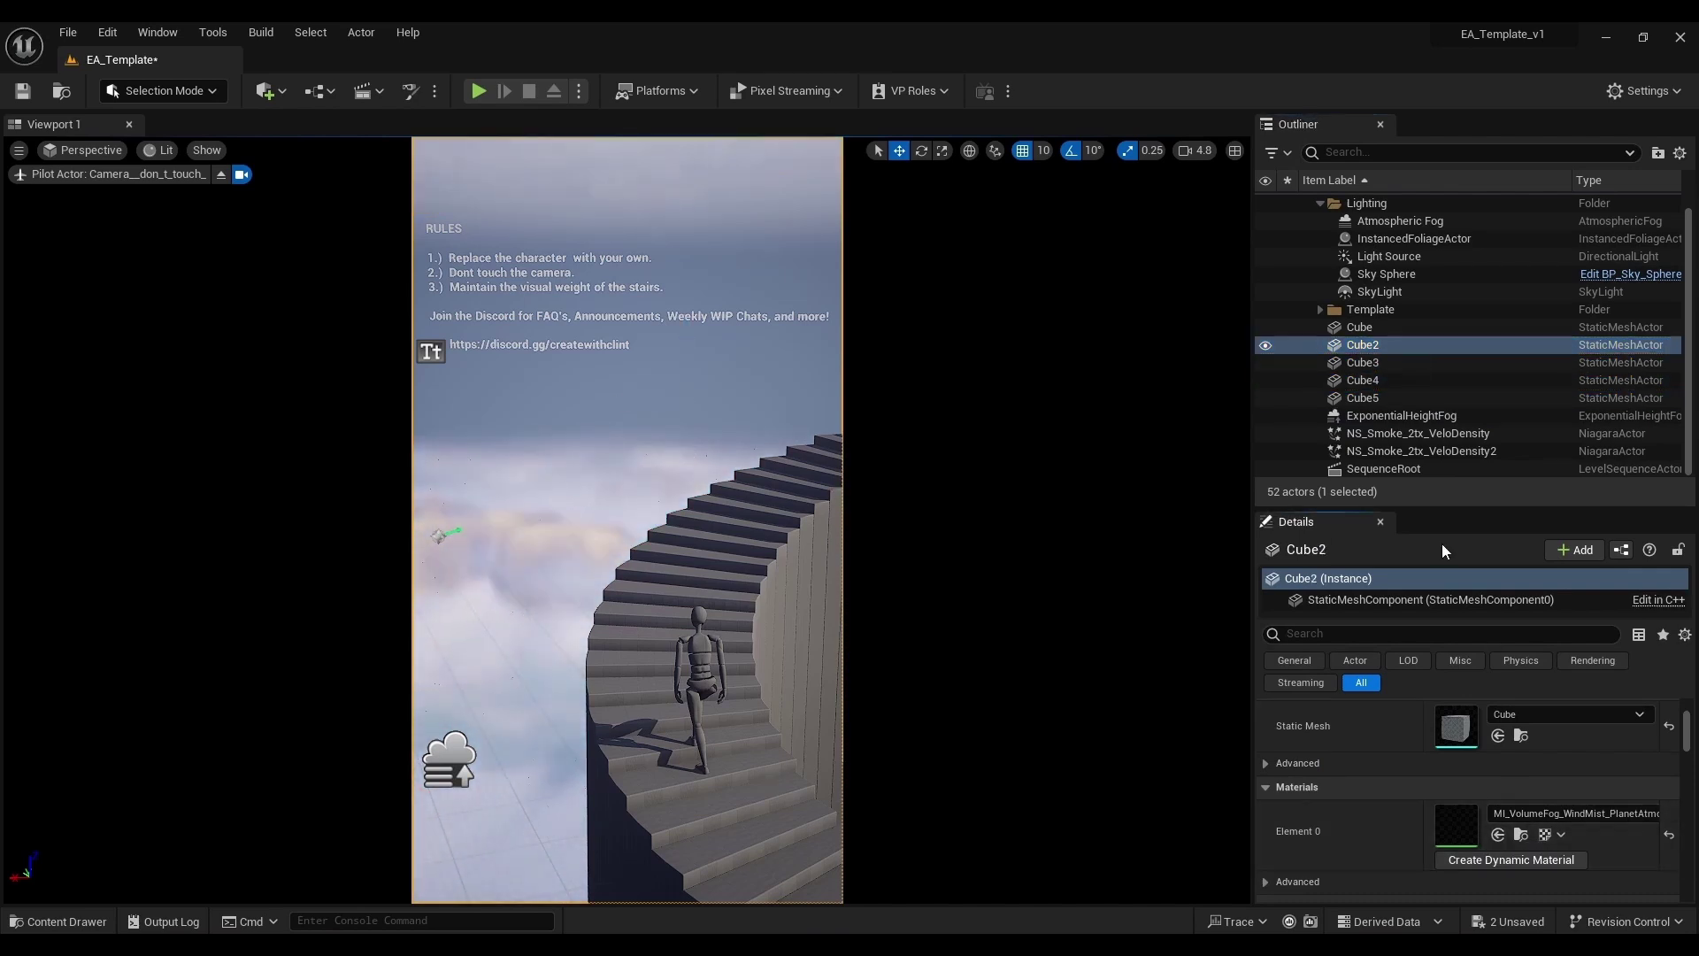
click(934, 694)
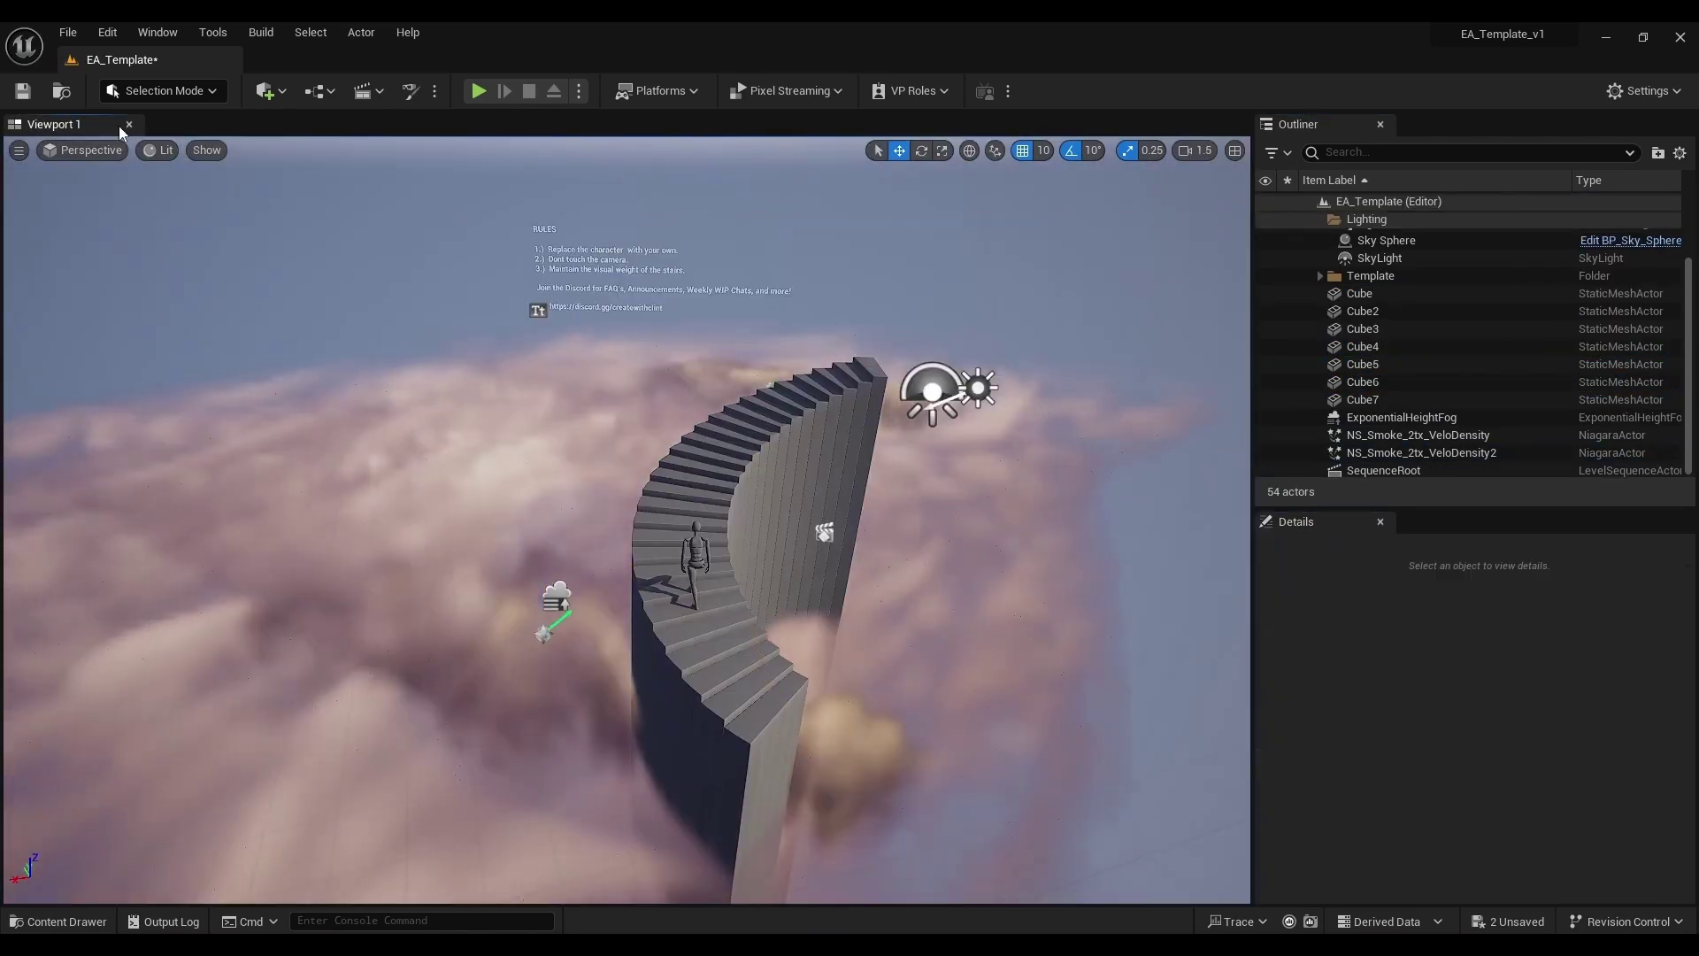
Step: Place a duplicate pillar left of the stairs, checking it through the render camera
click(84, 149)
click(114, 351)
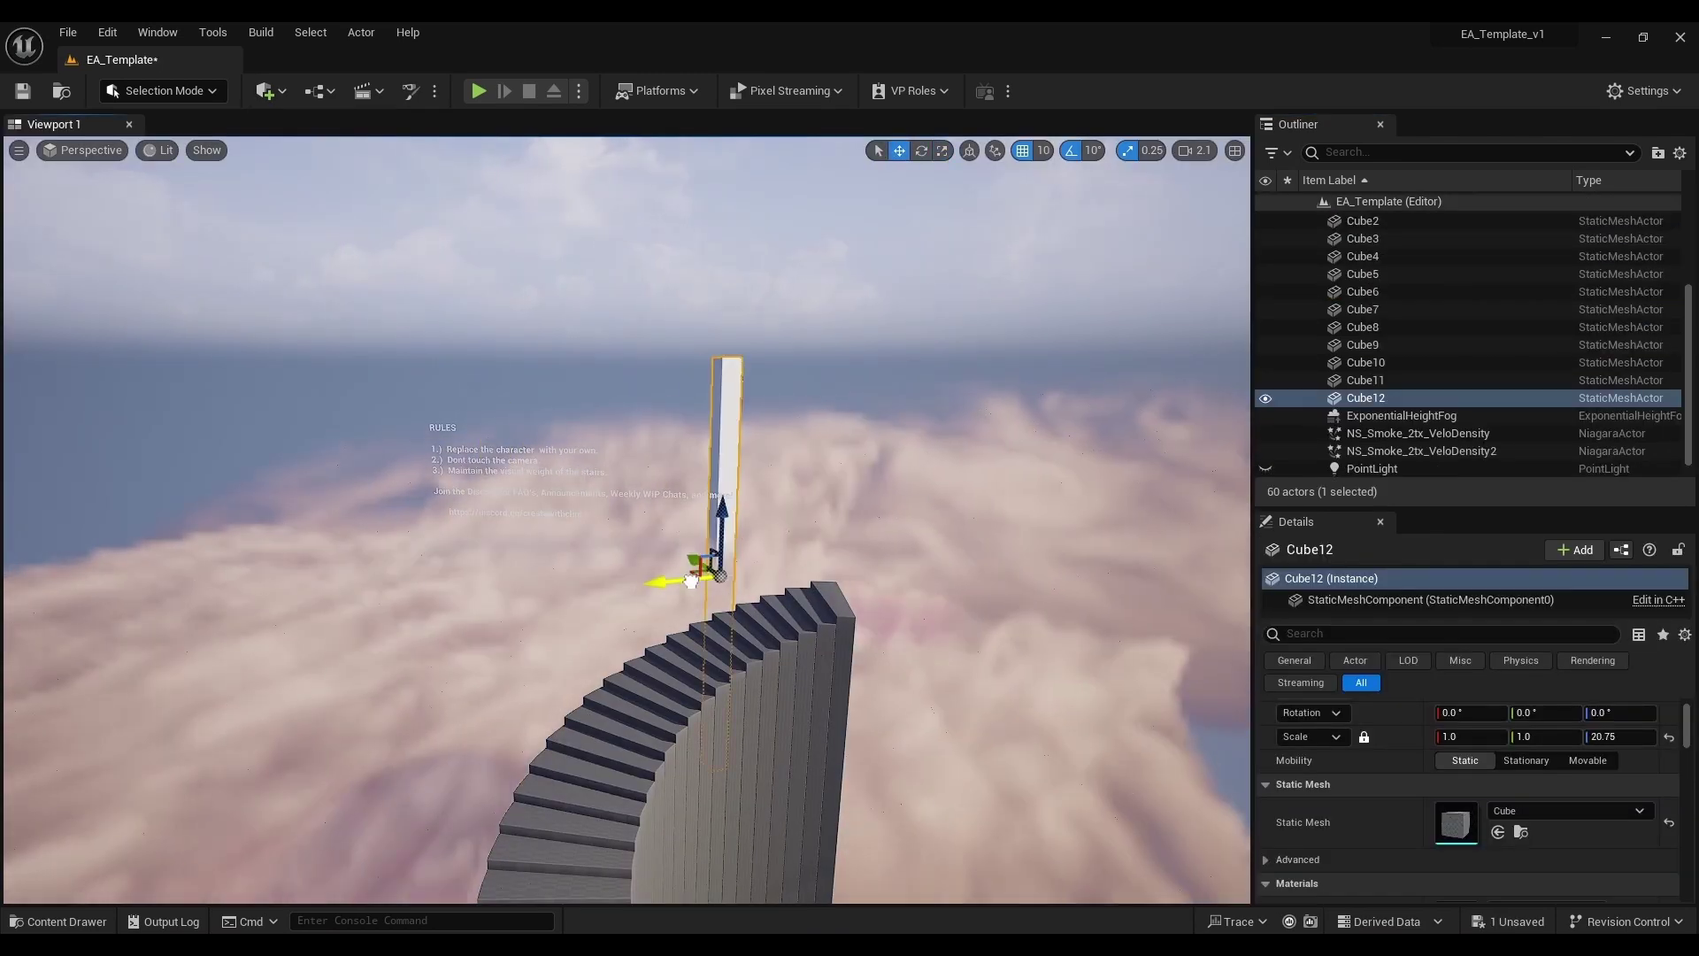
alt+drag(664, 571, 466, 589)
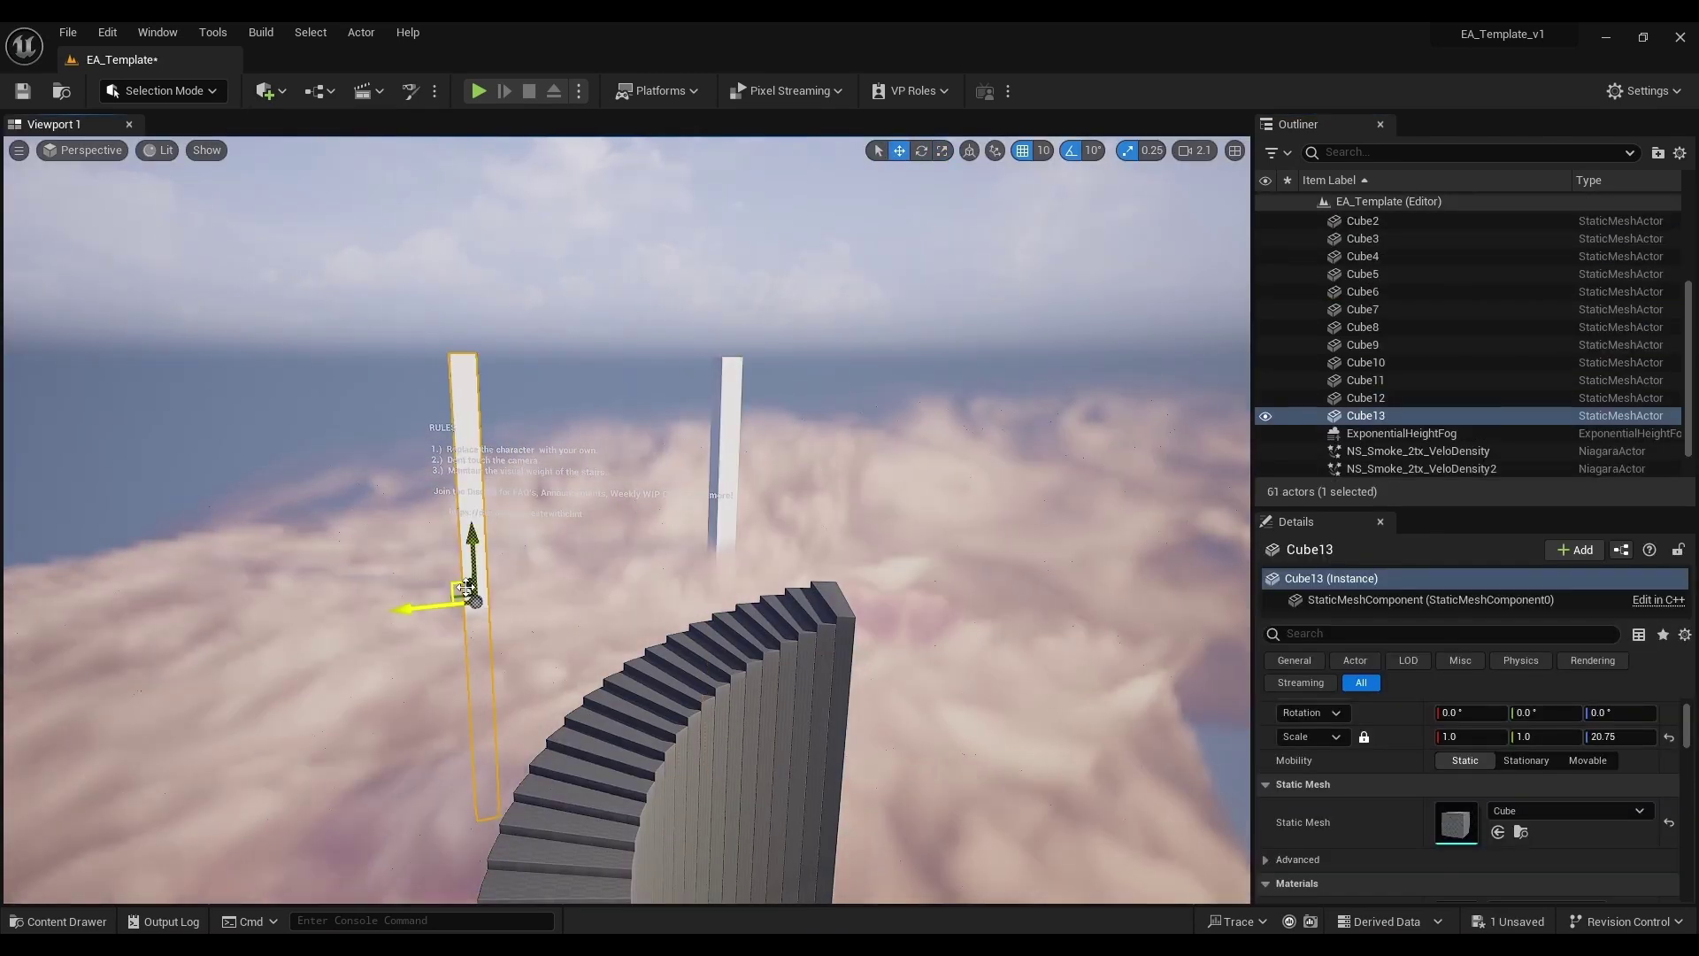
click(91, 150)
click(177, 204)
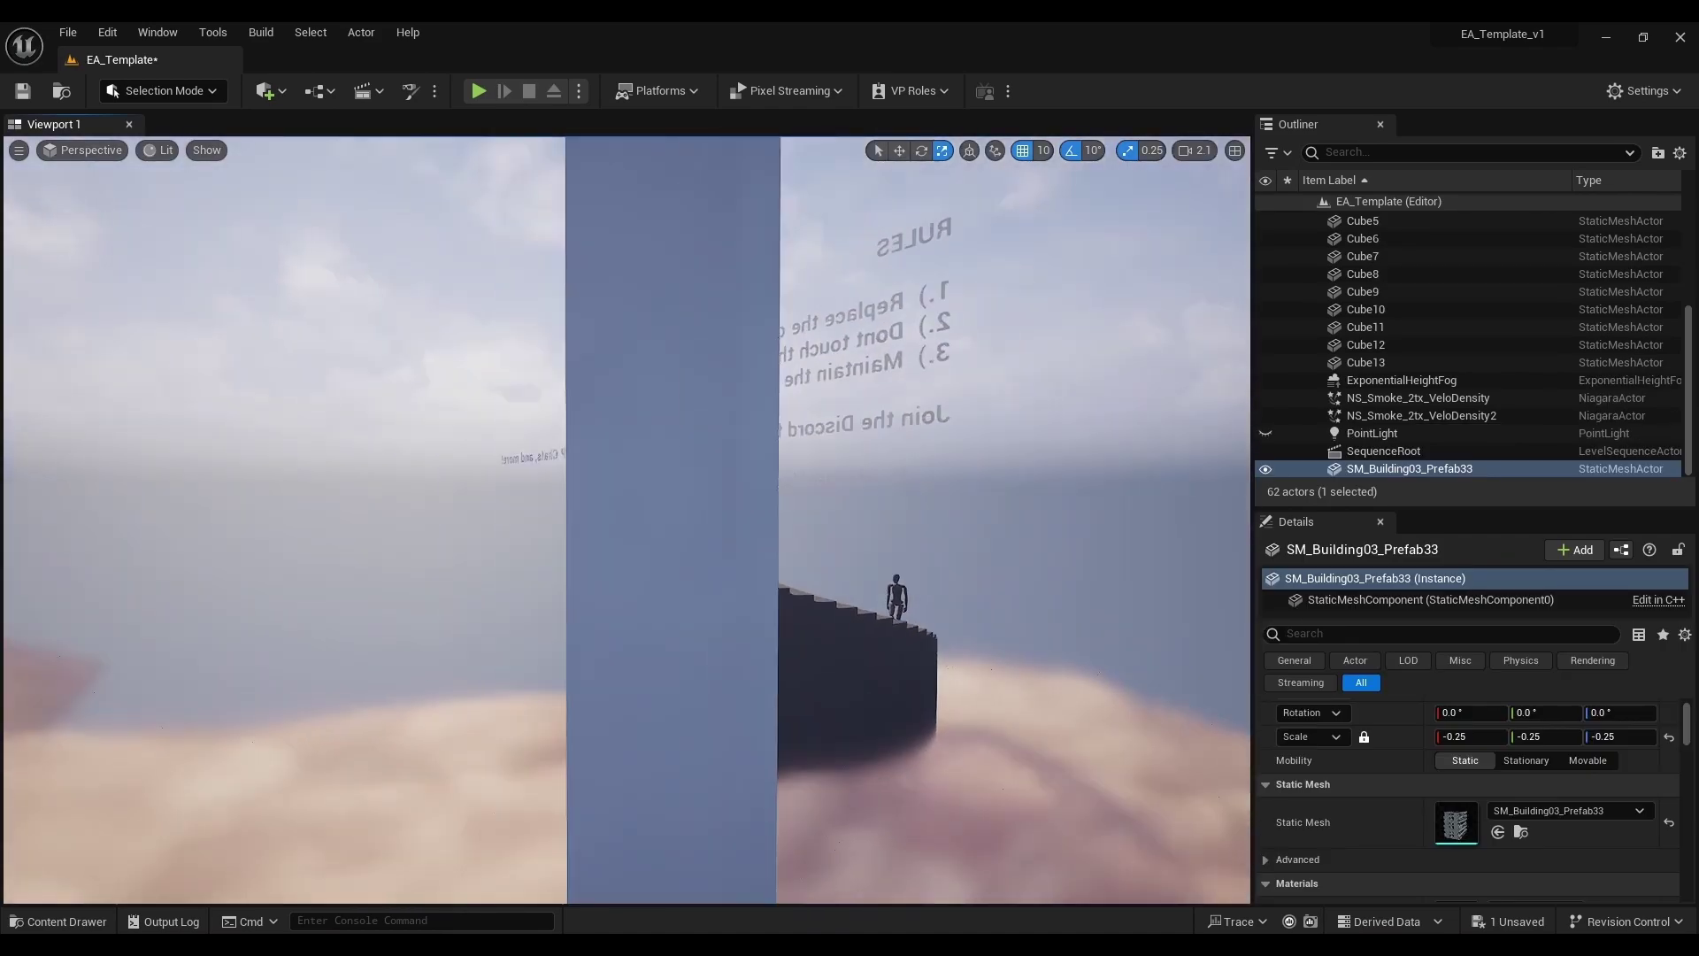
Step: Rotate SM_Building03_Prefab25 -100° around Z and shrink it to a tiny size
mouse_move(627, 520)
right_down()
mouse_move(672, 496)
mouse_move(611, 540)
mouse_move(646, 509)
right_up()
key(w)
key(e)
drag(770, 398, 725, 460)
key(r)
drag(643, 416, 610, 469)
key(w)
right_drag(611, 469, 442, 537)
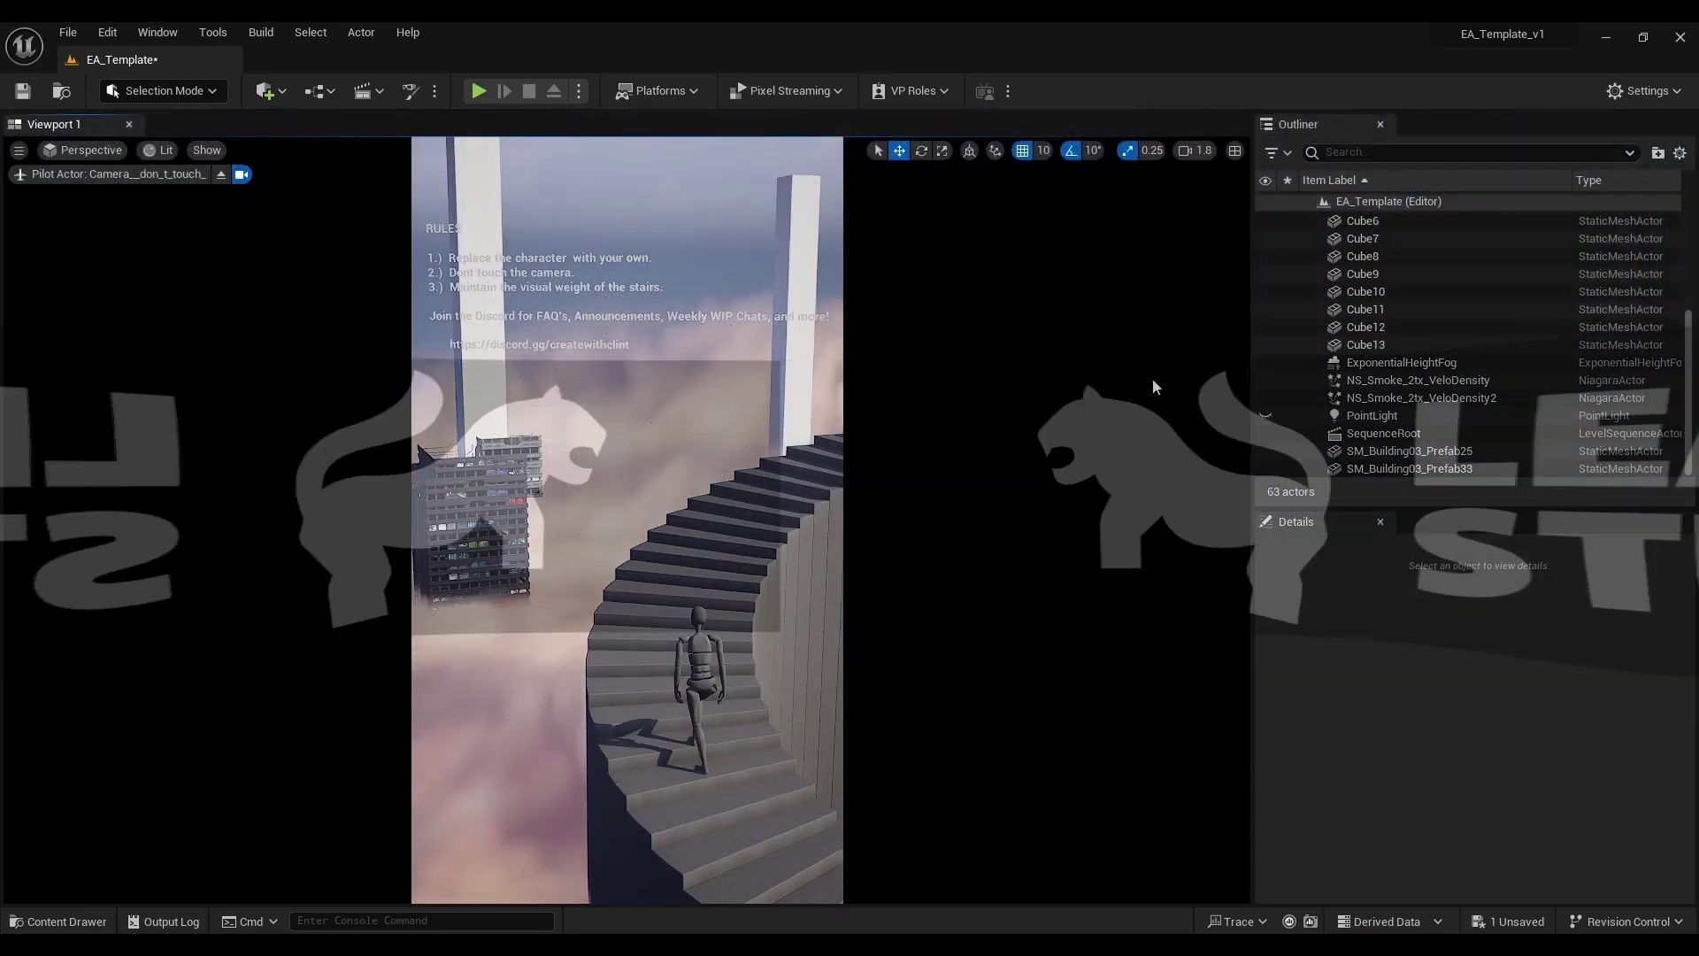
Step: Delete the rotated SM_Building03_Prefab33 skyscraper and review the scene through the render camera
click(1409, 468)
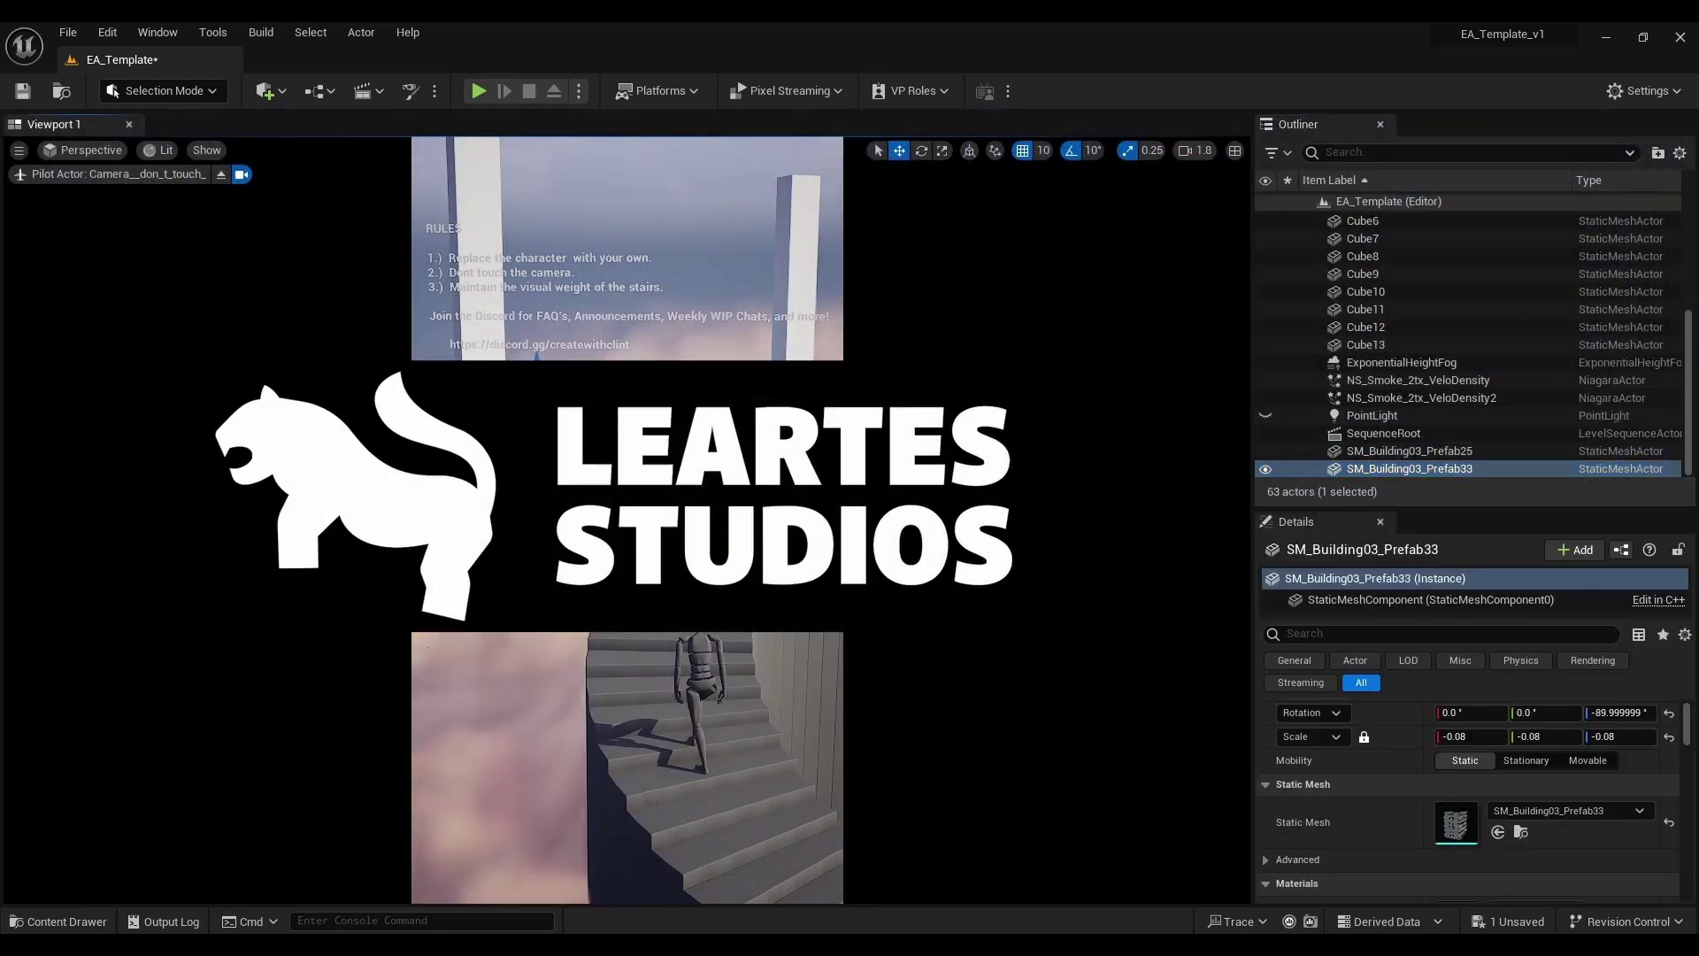
click(1274, 468)
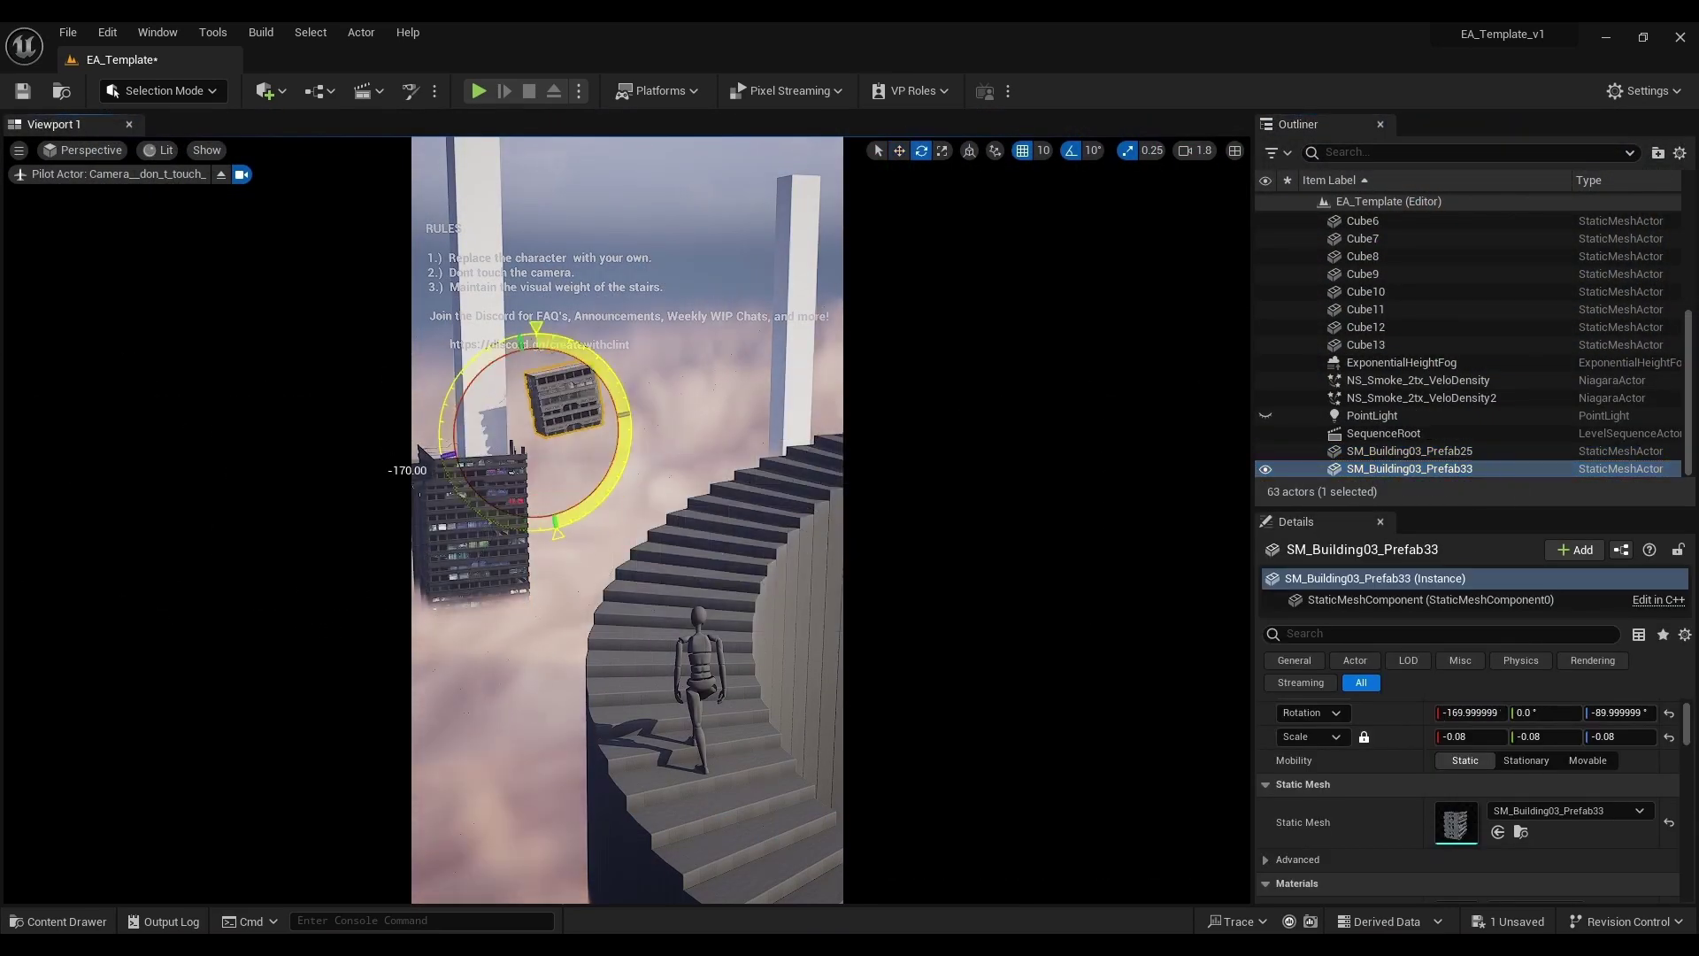
key(Delete)
click(55, 922)
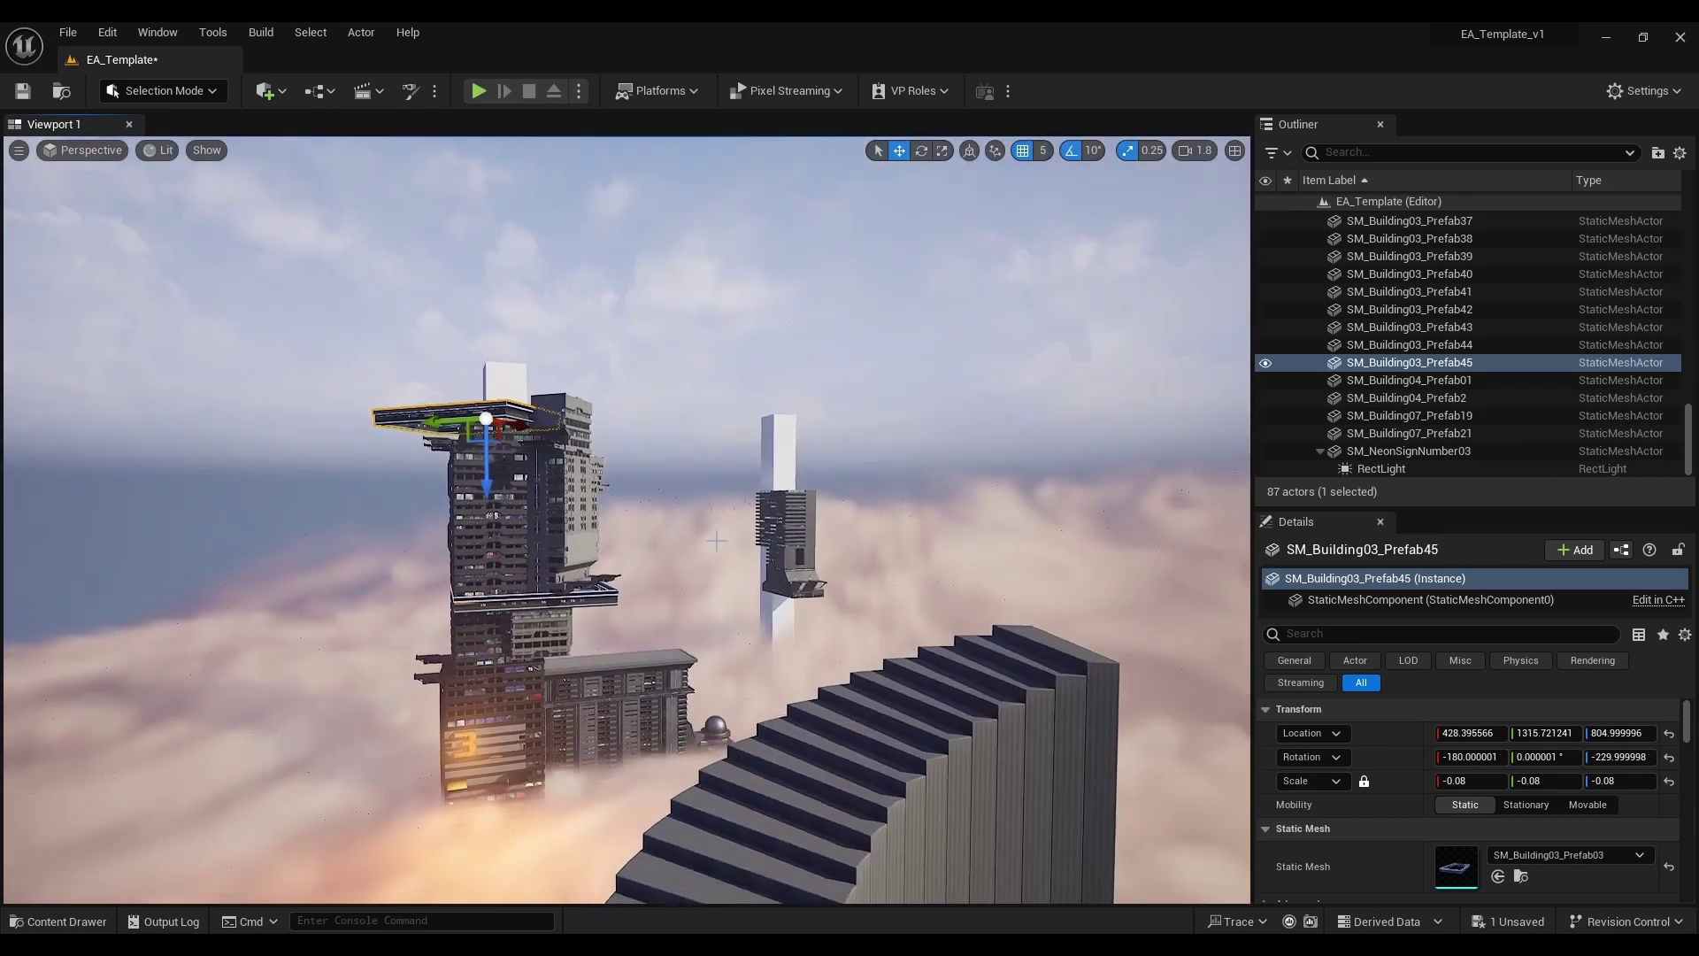
click(76, 150)
click(147, 347)
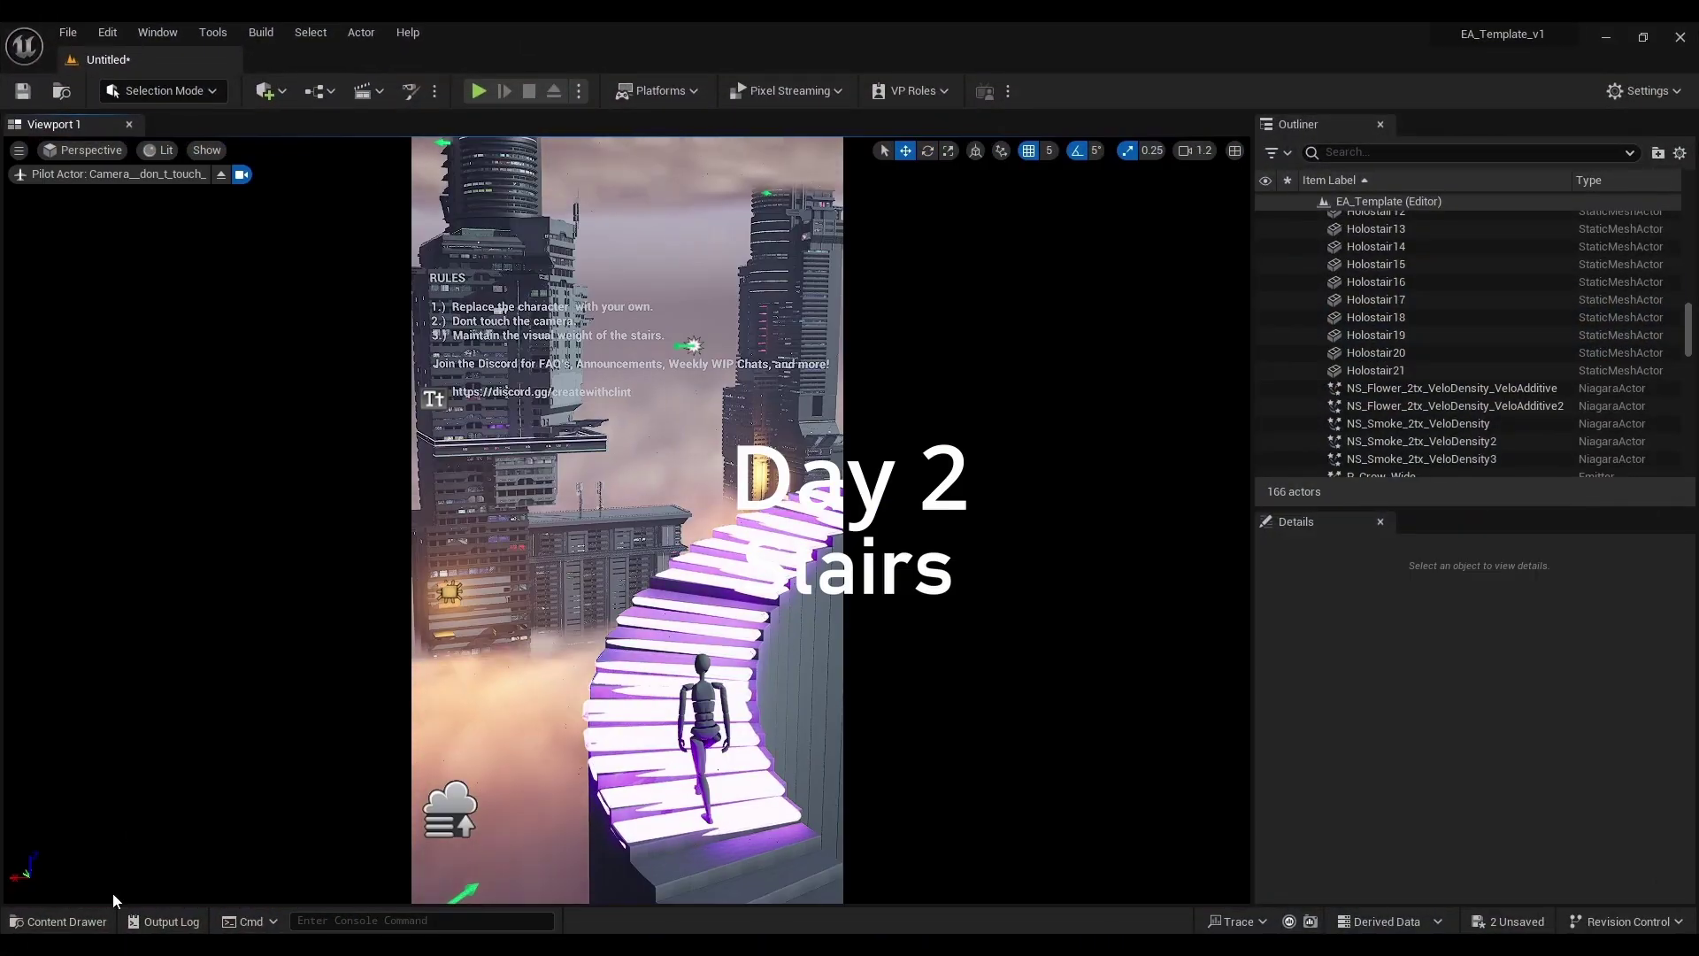
Step: Open the asset browser and review the second and third product screenshots
click(80, 920)
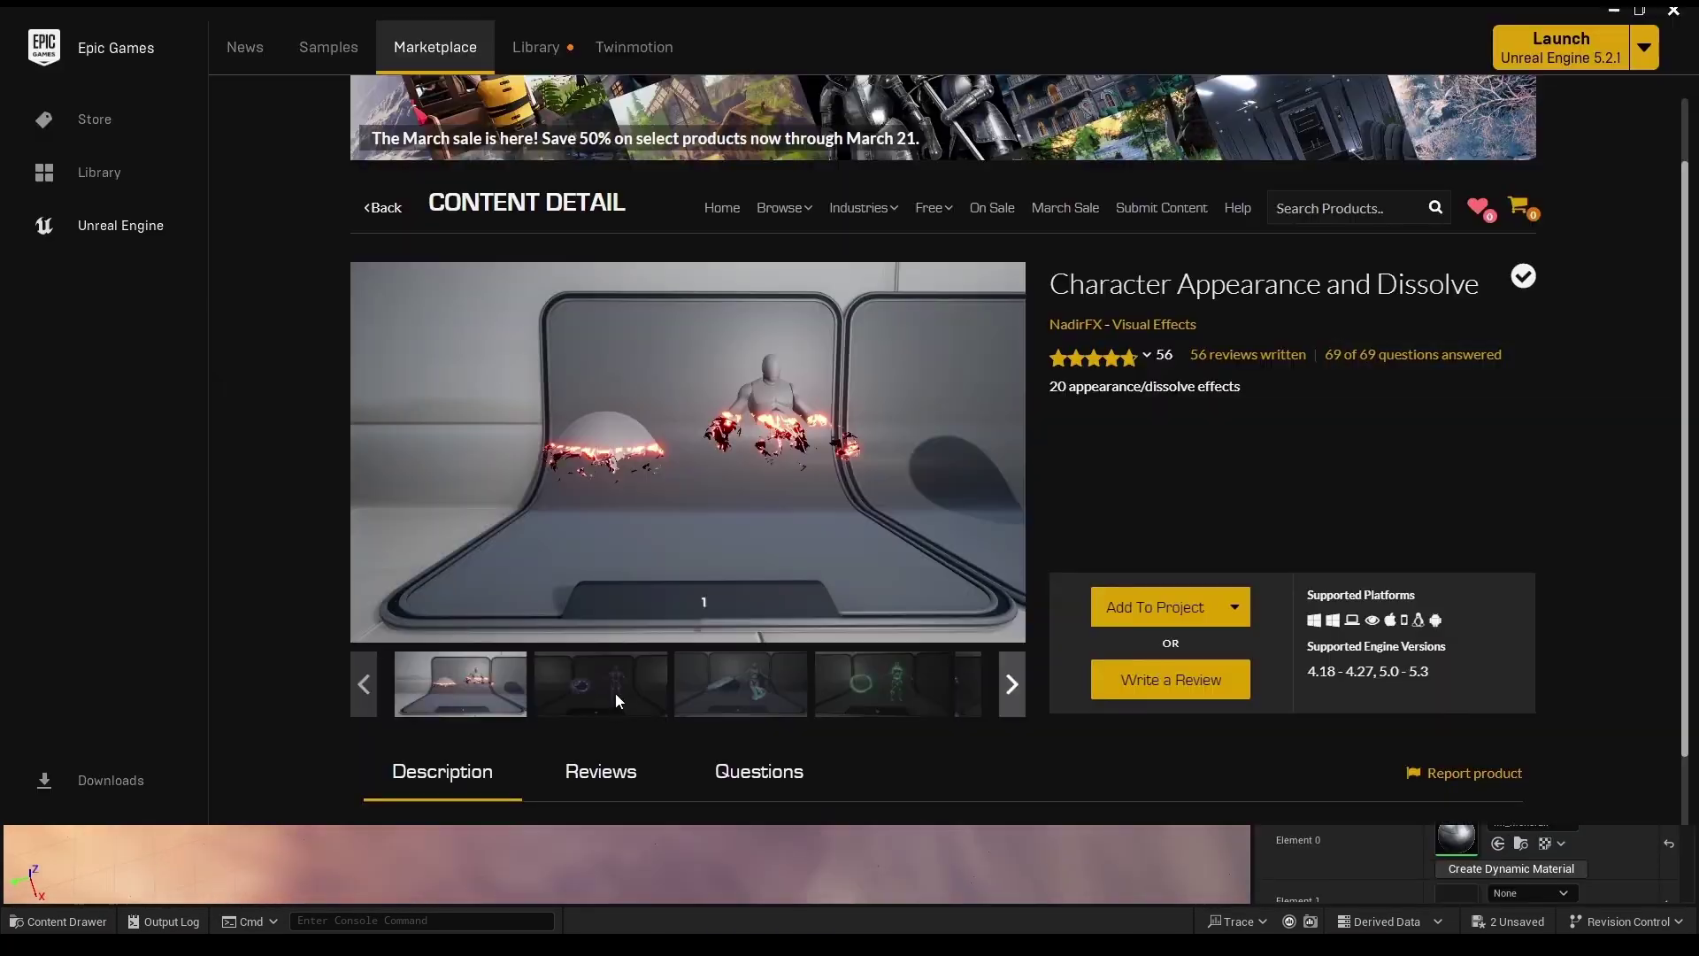
click(614, 693)
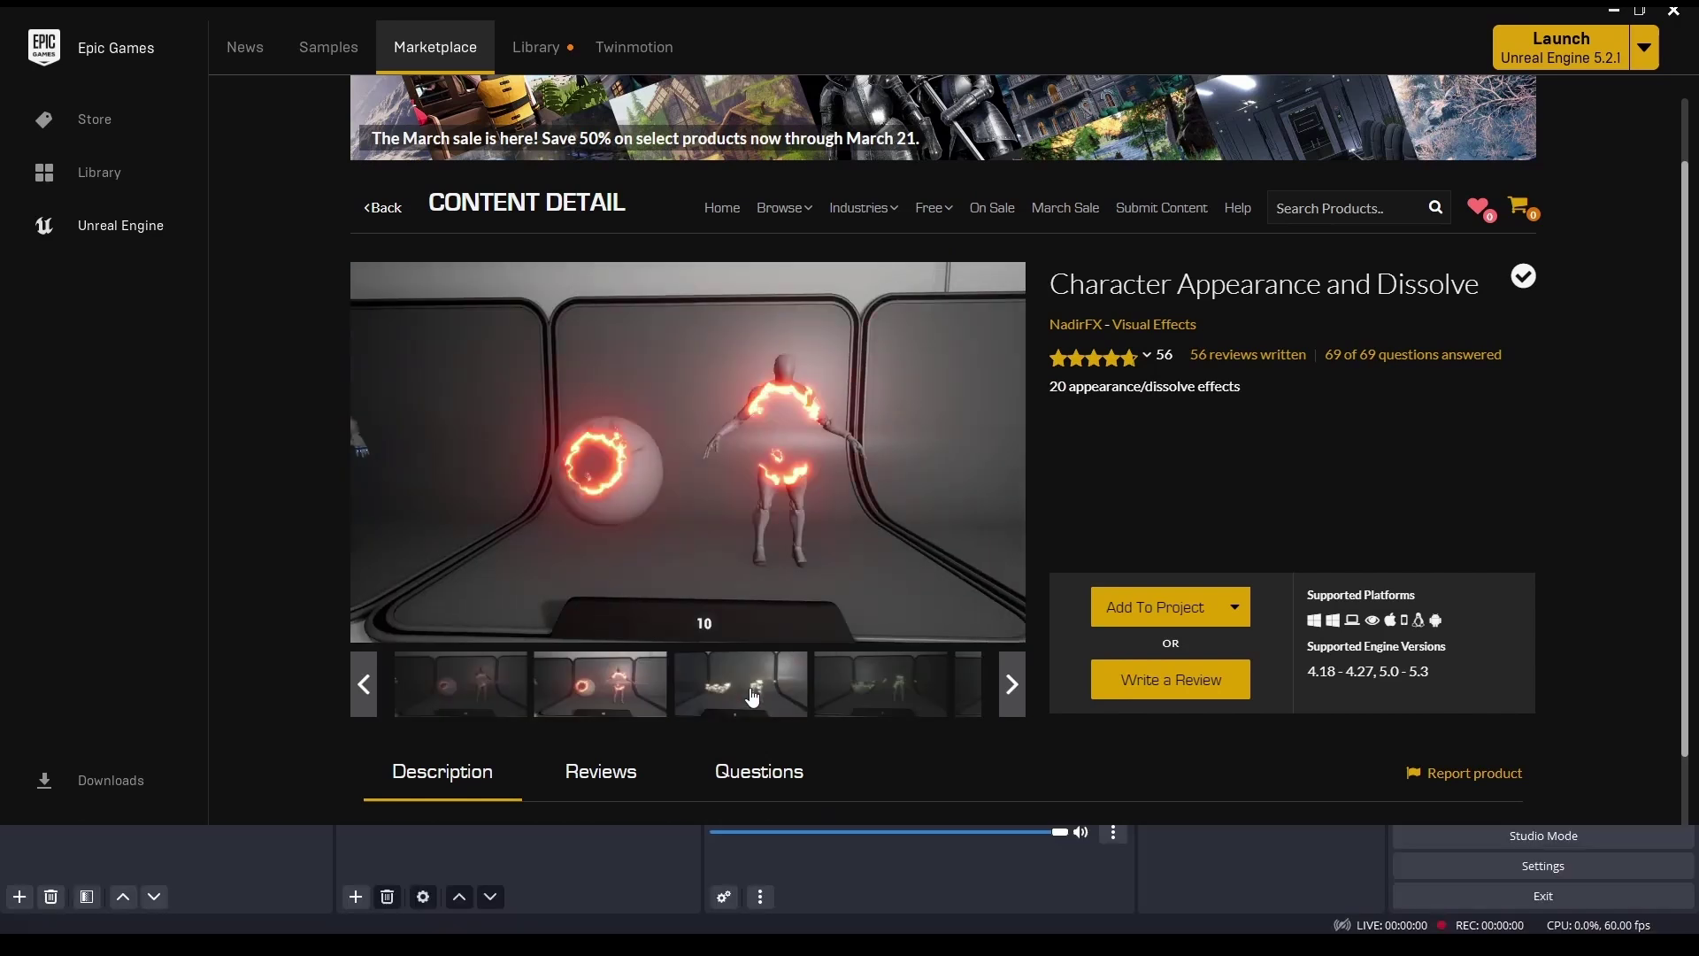
click(751, 687)
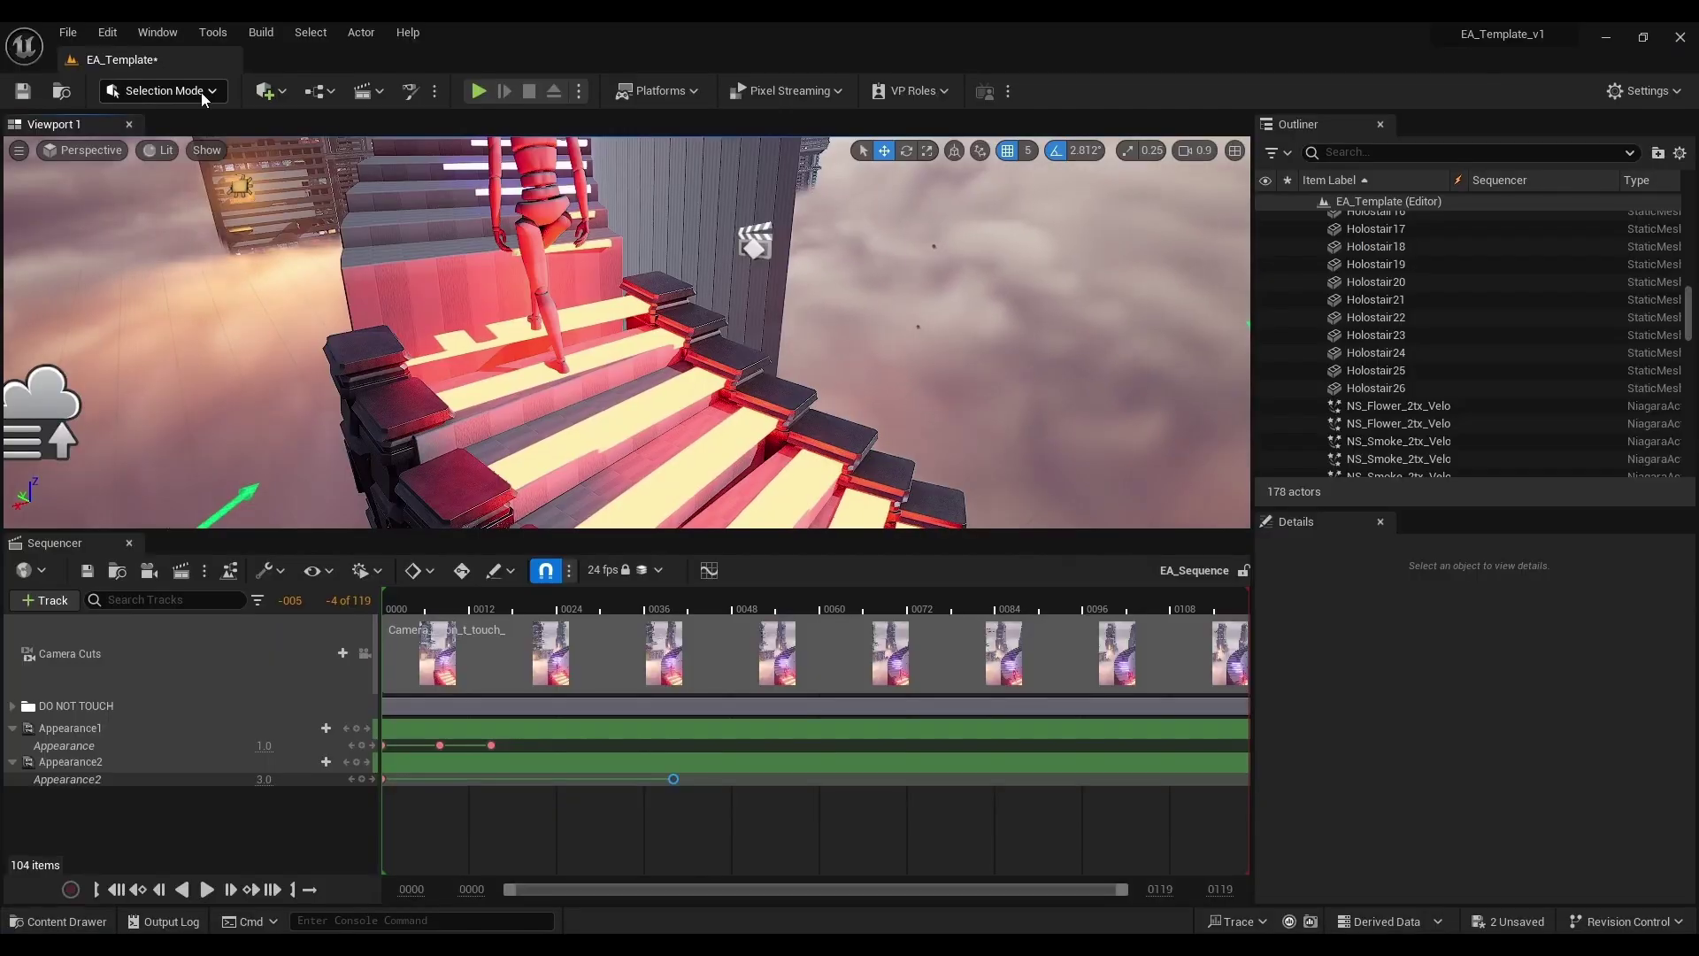
Step: Preview EA_Sequence through the render camera up to frame 0073, then save all changes
click(200, 92)
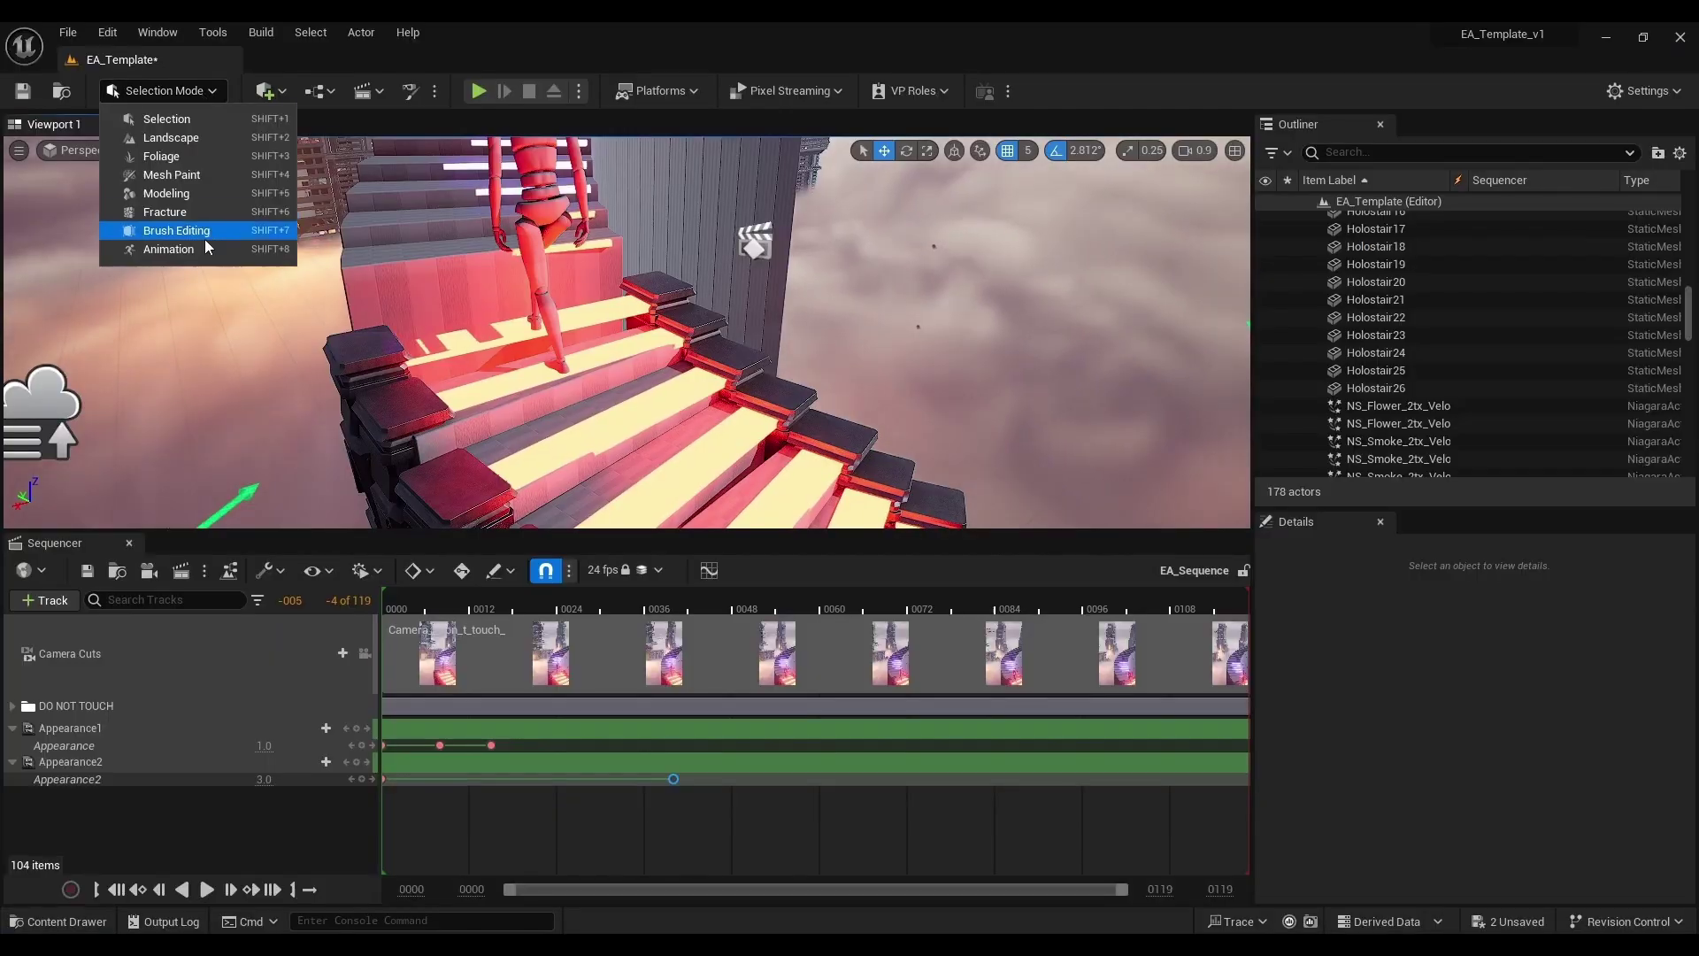
right_drag(733, 299, 638, 288)
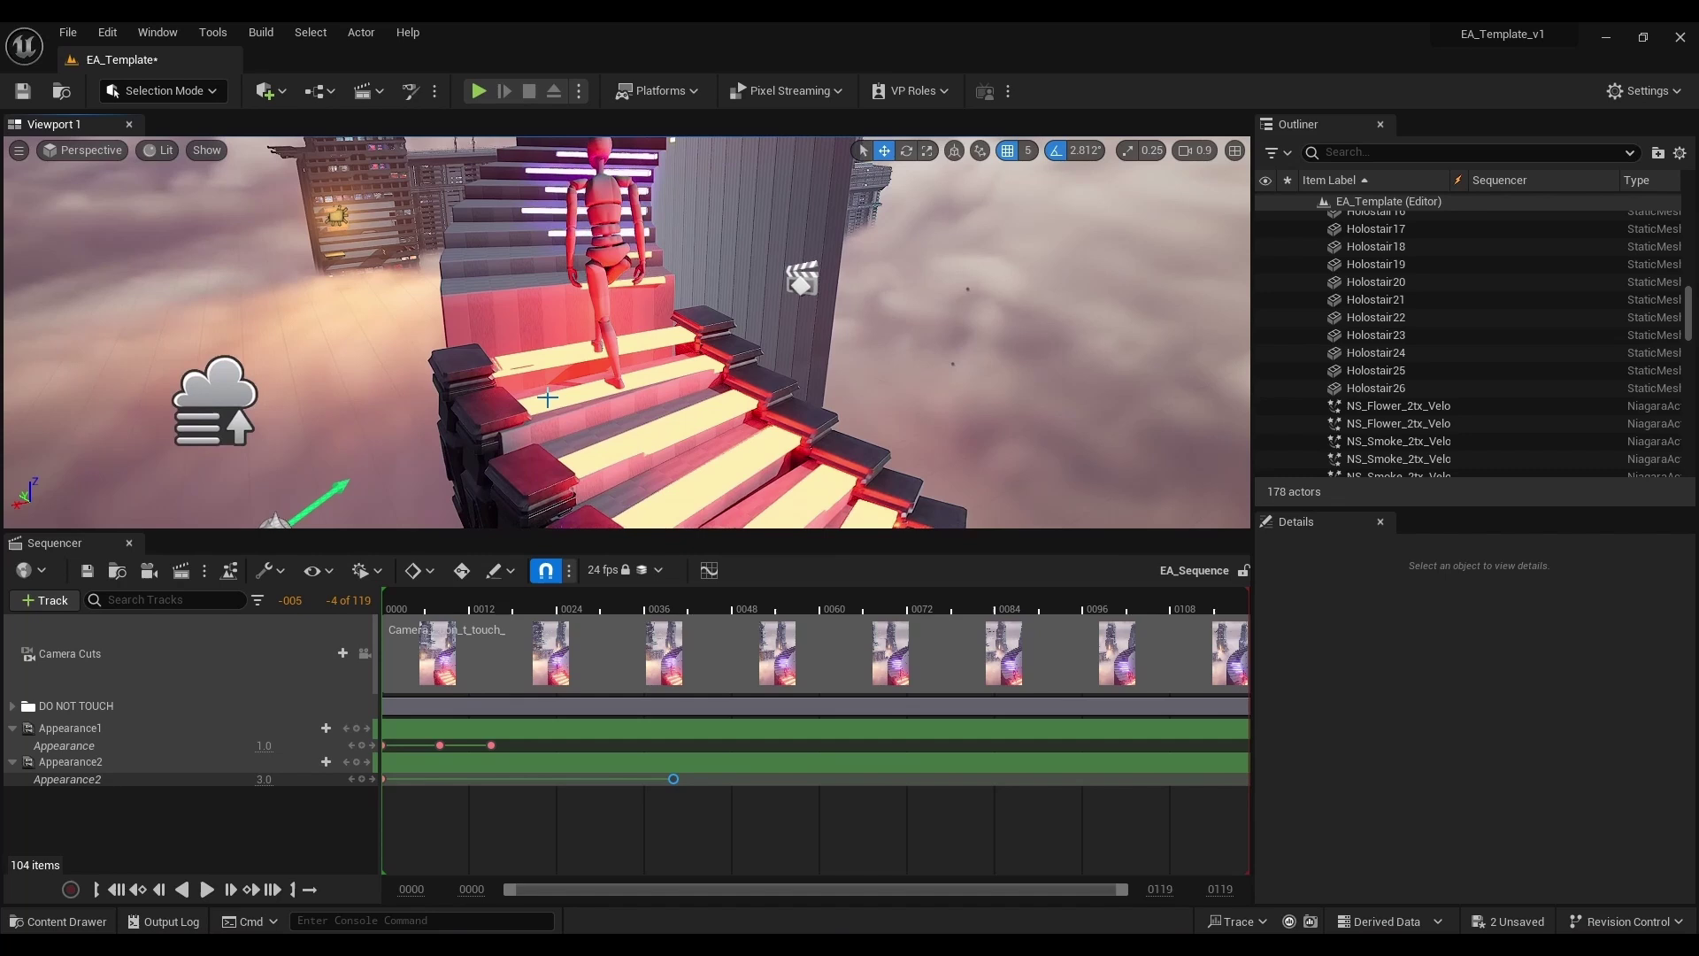
click(84, 149)
click(147, 347)
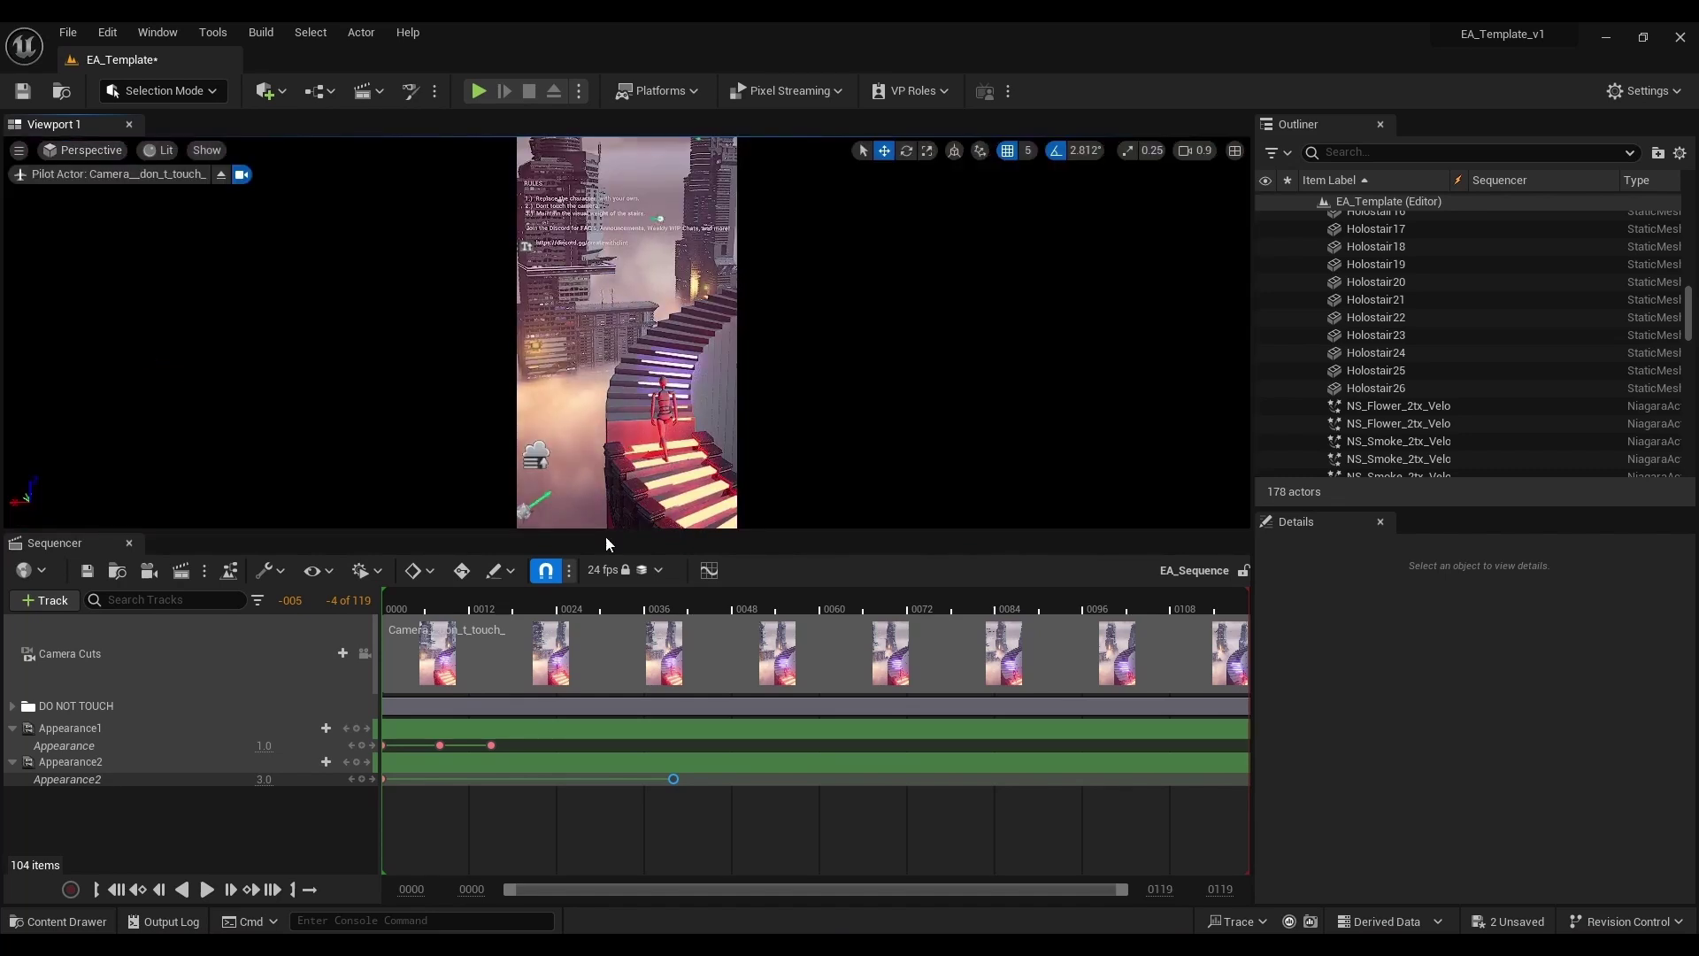
click(378, 601)
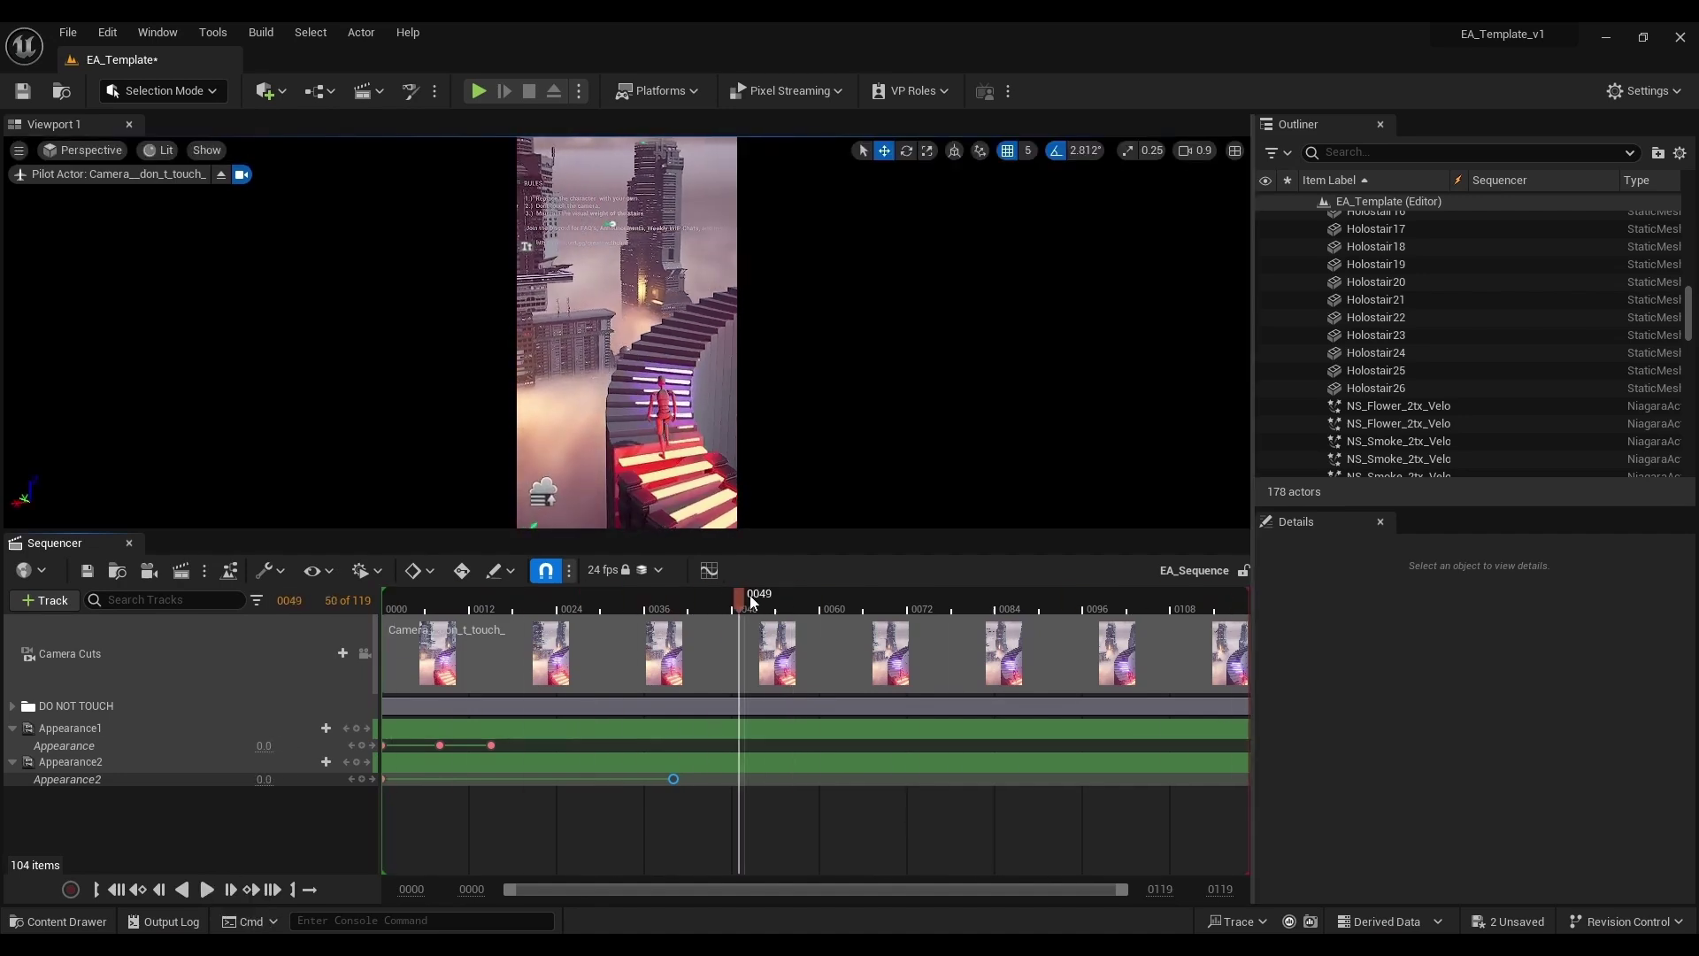
drag(440, 587, 923, 588)
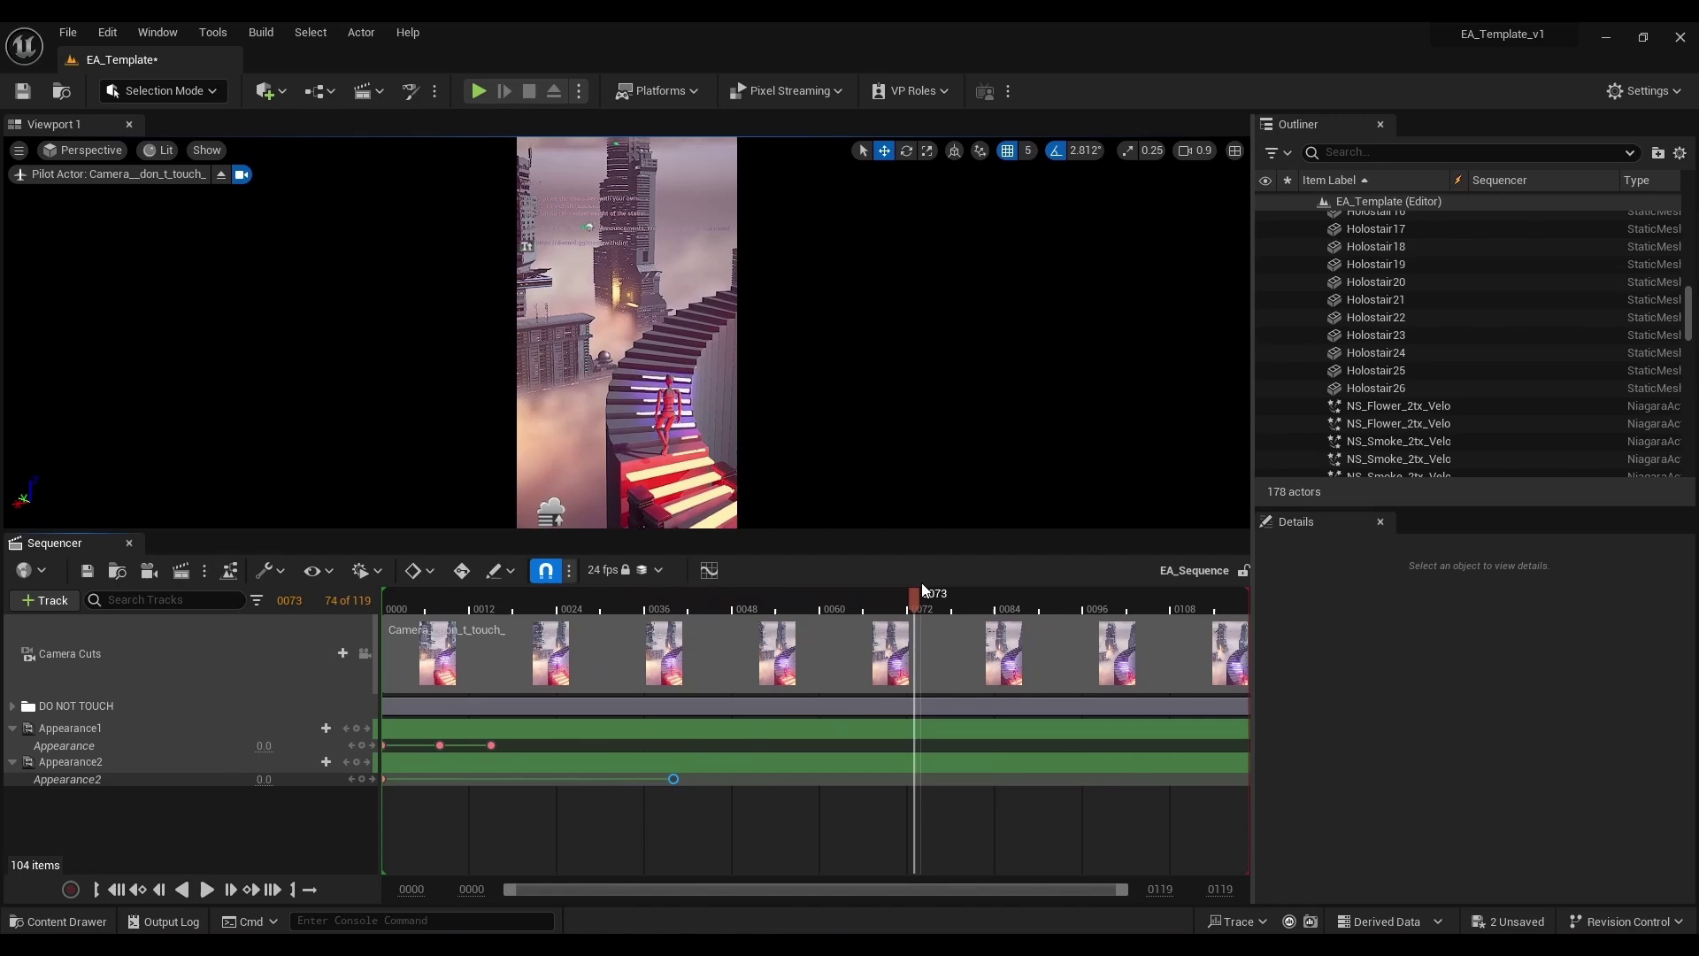
click(67, 32)
click(95, 266)
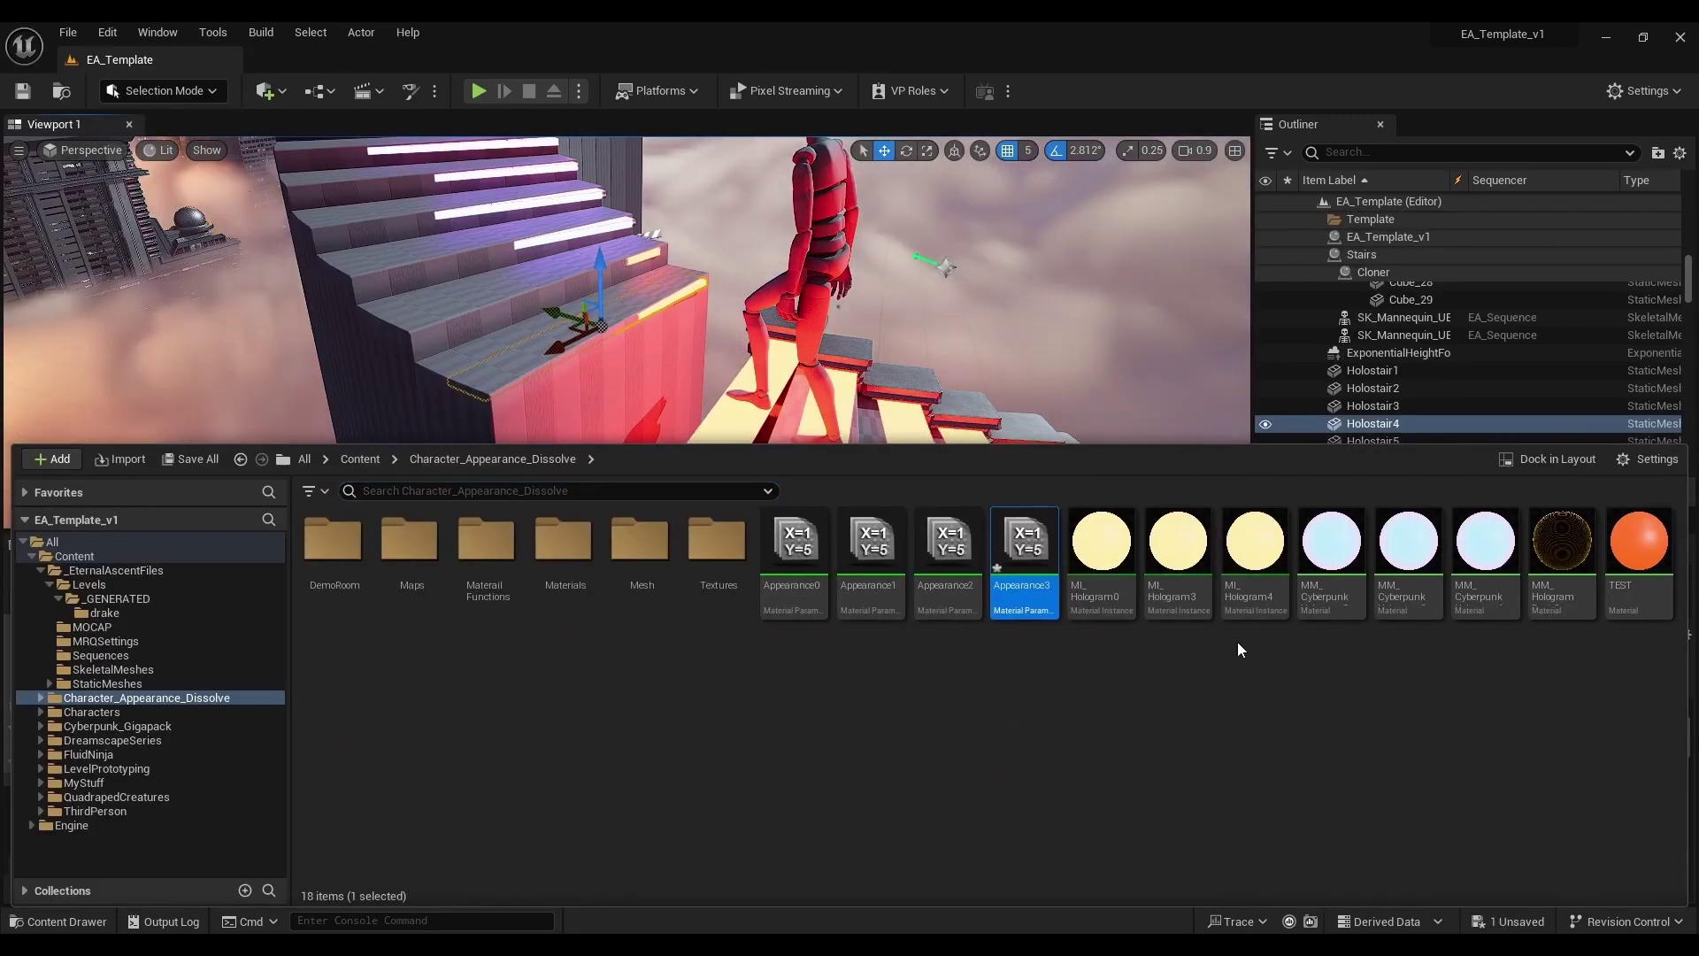
Step: Open MM_CyberpunkHologram5, key its Appearance track and point its parameter nodes at Appearance4
click(1471, 600)
right_click(1471, 600)
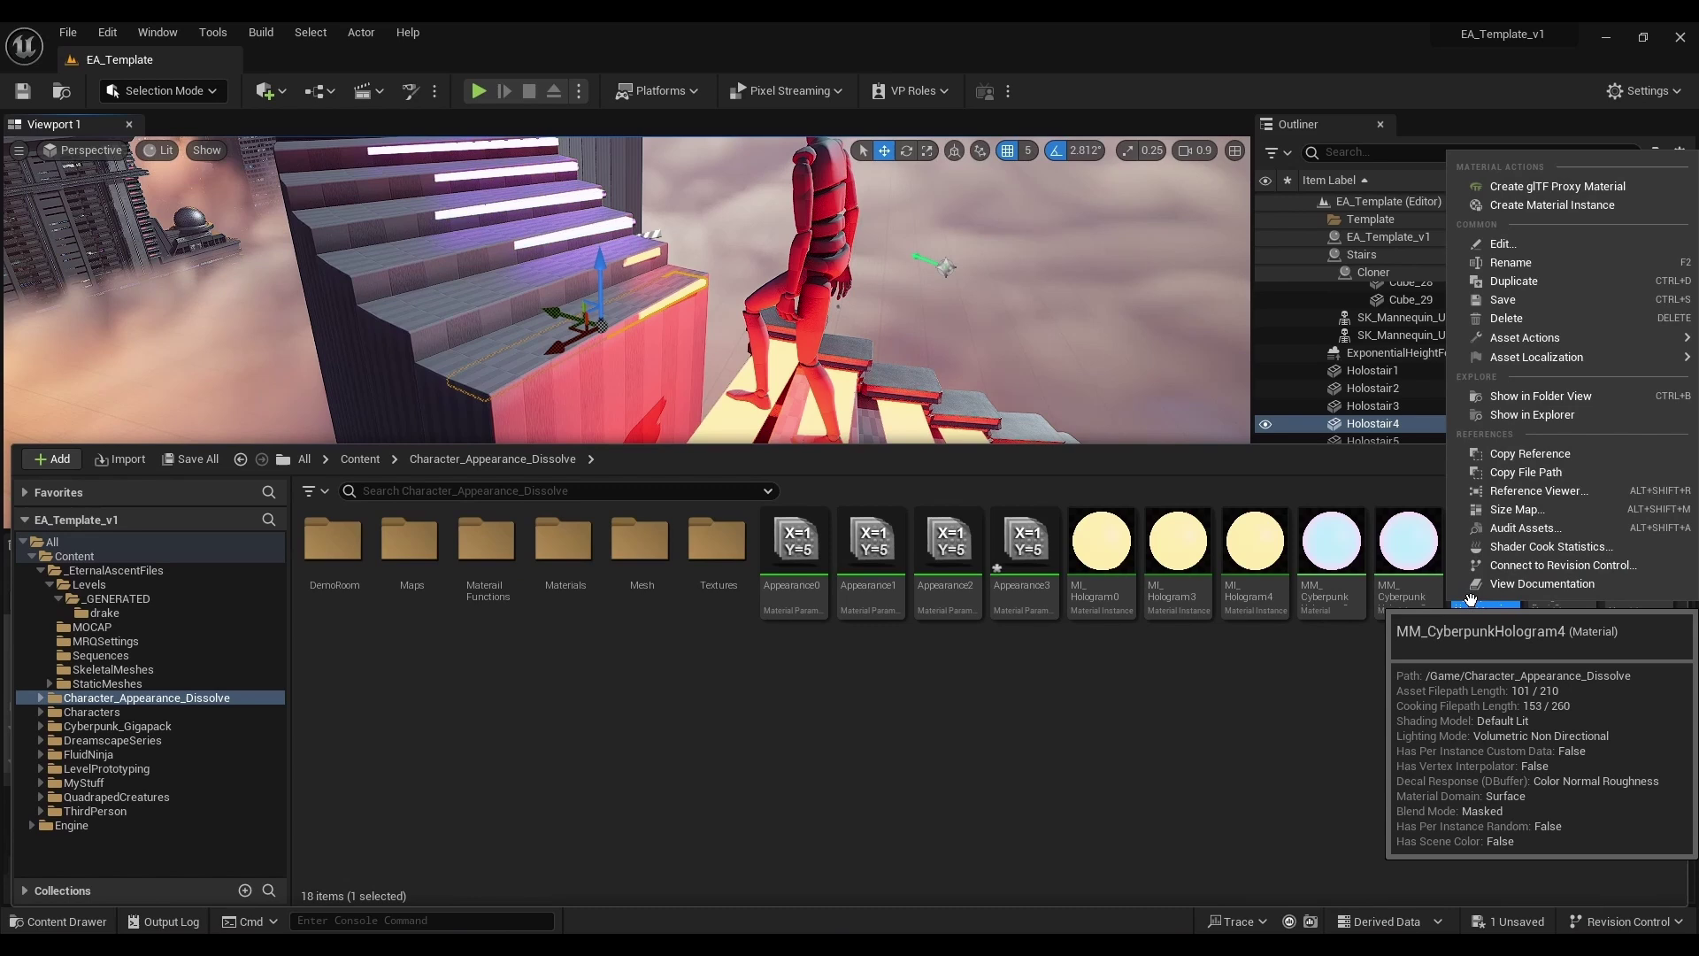
double_click(1563, 566)
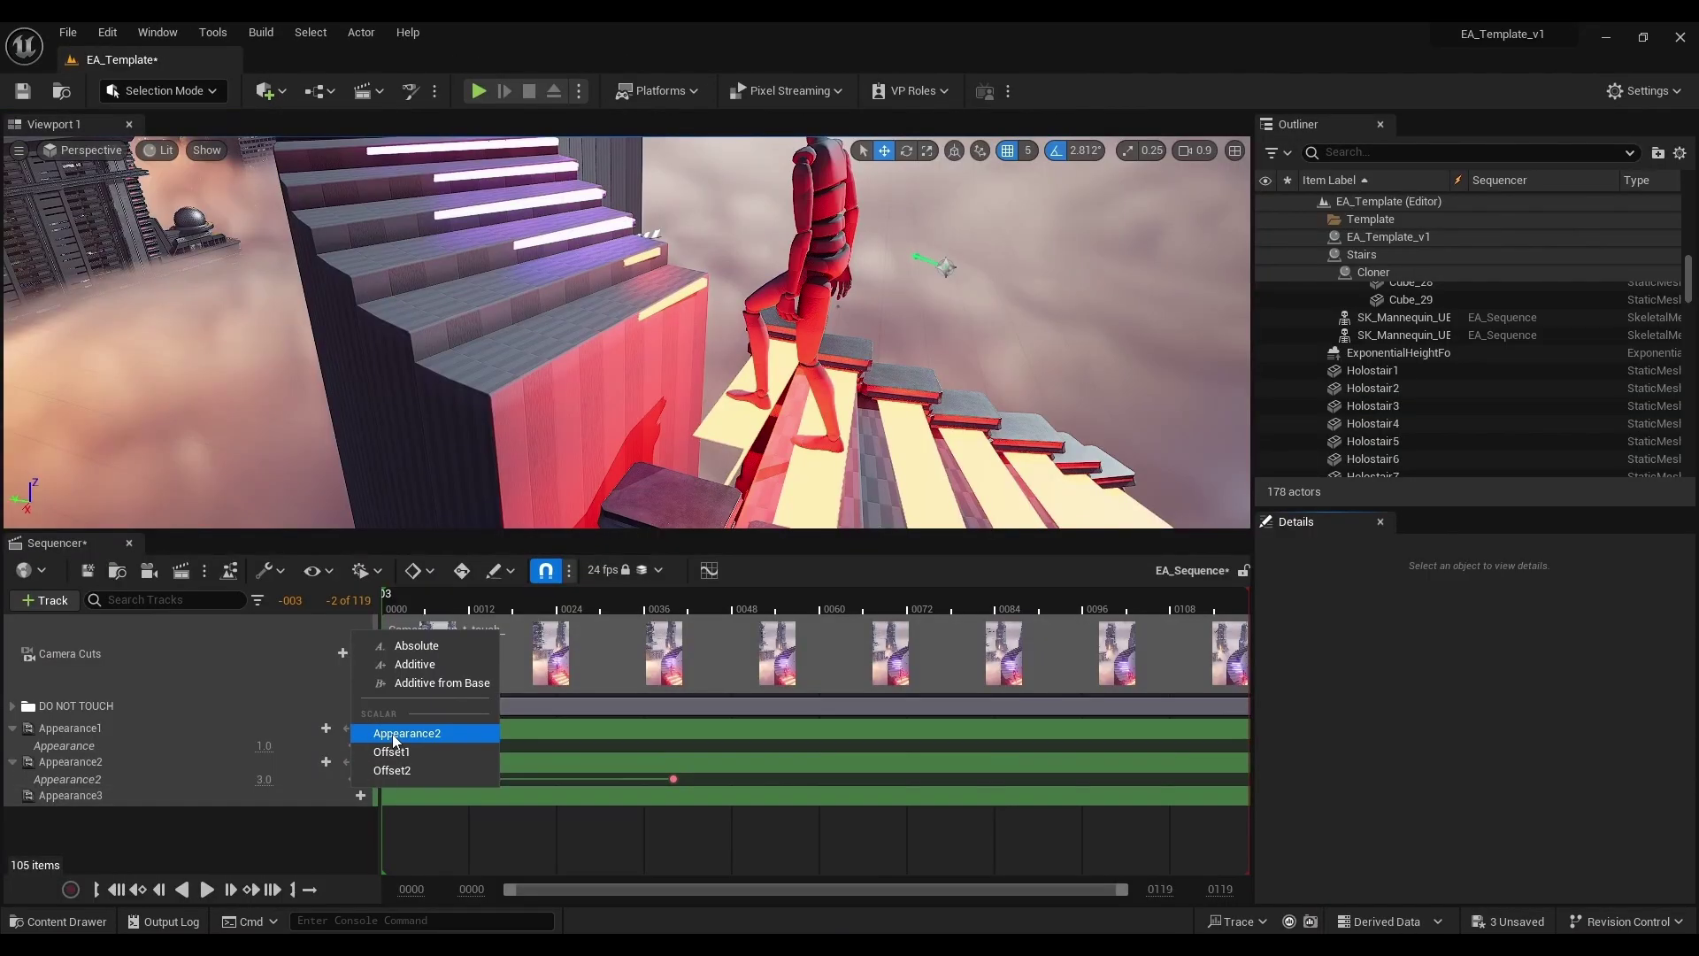
click(380, 732)
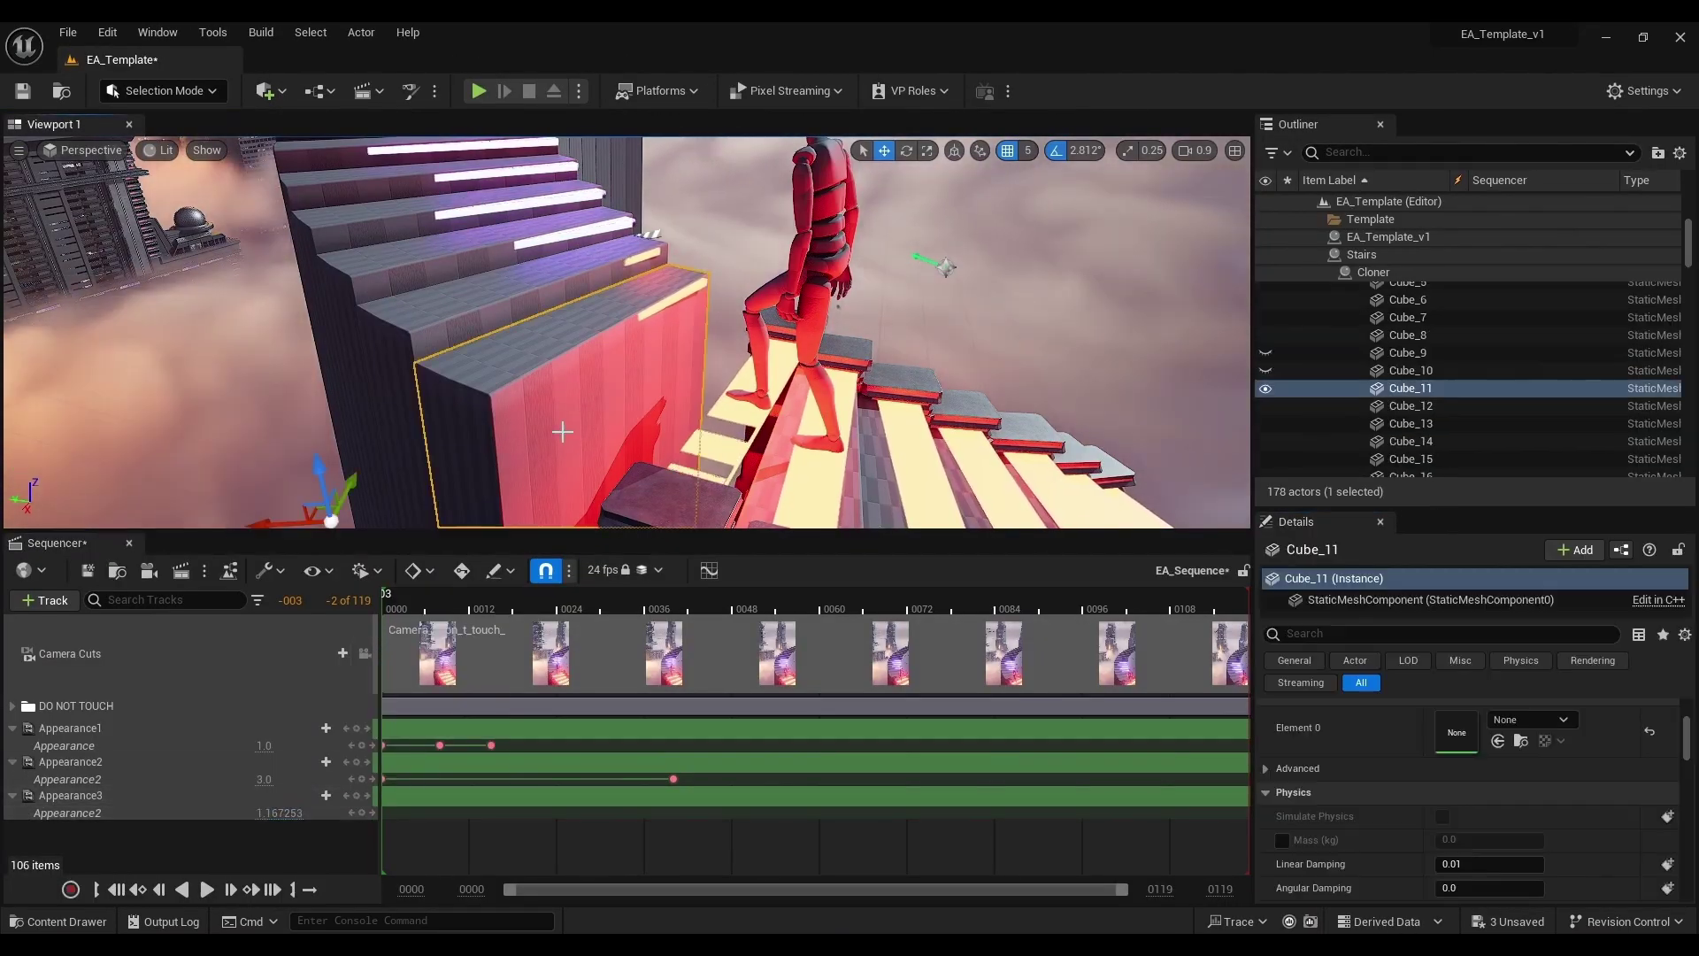
drag(391, 609, 601, 609)
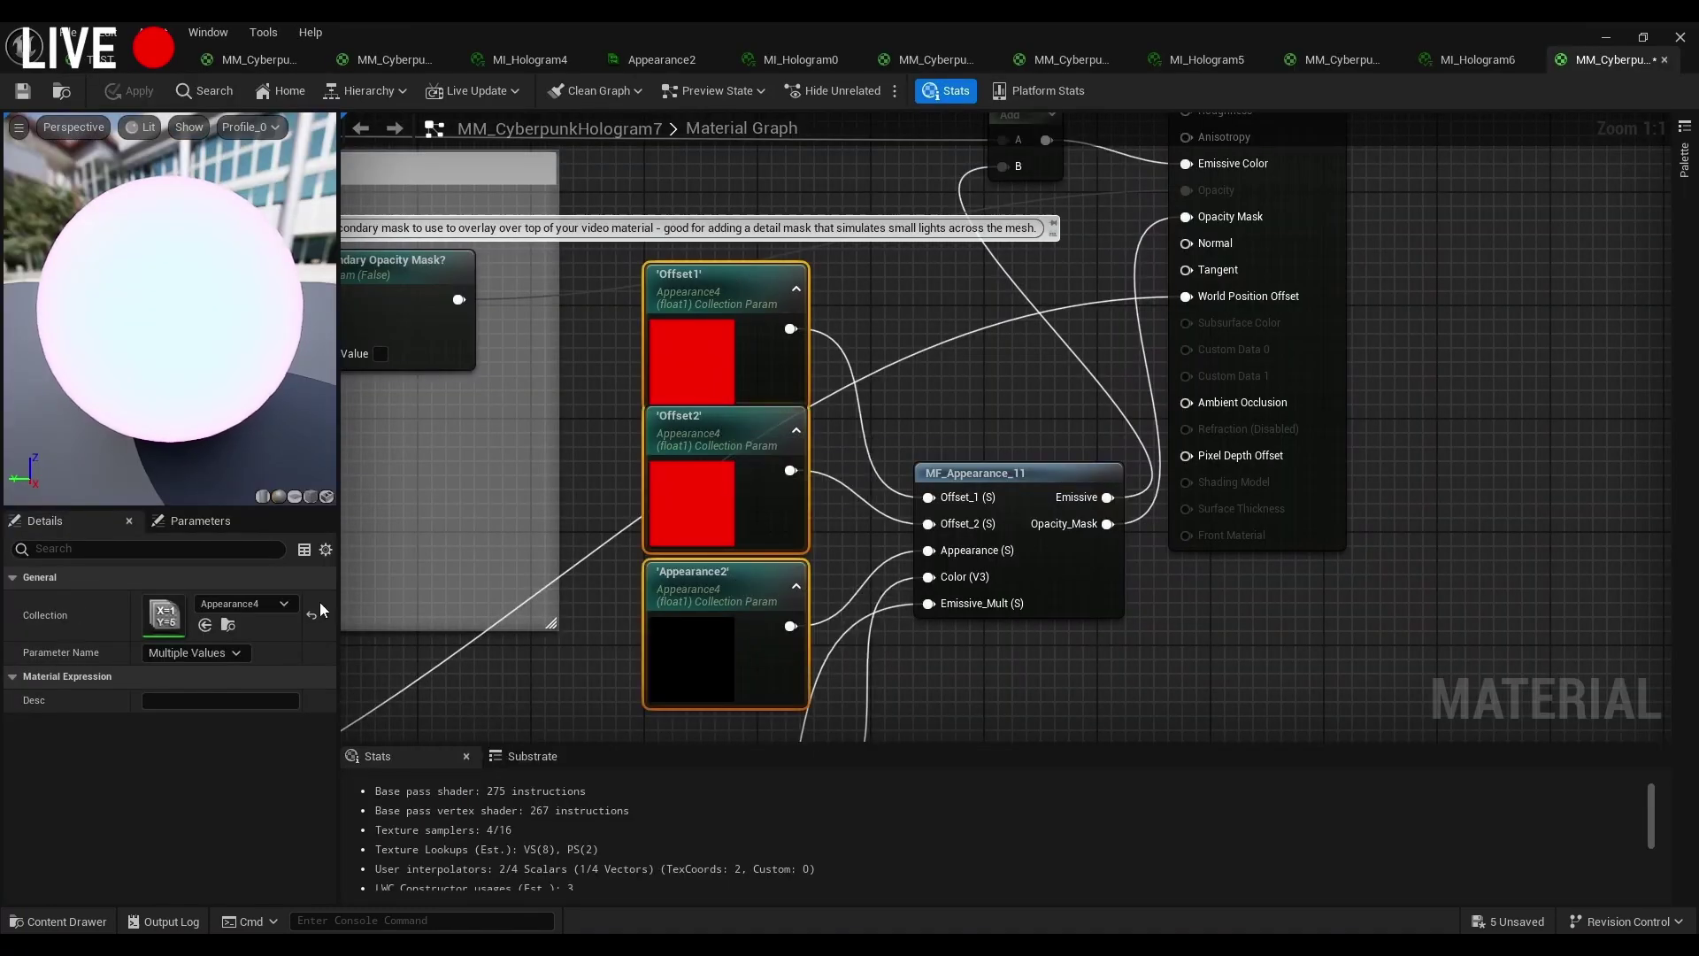
click(211, 604)
click(335, 521)
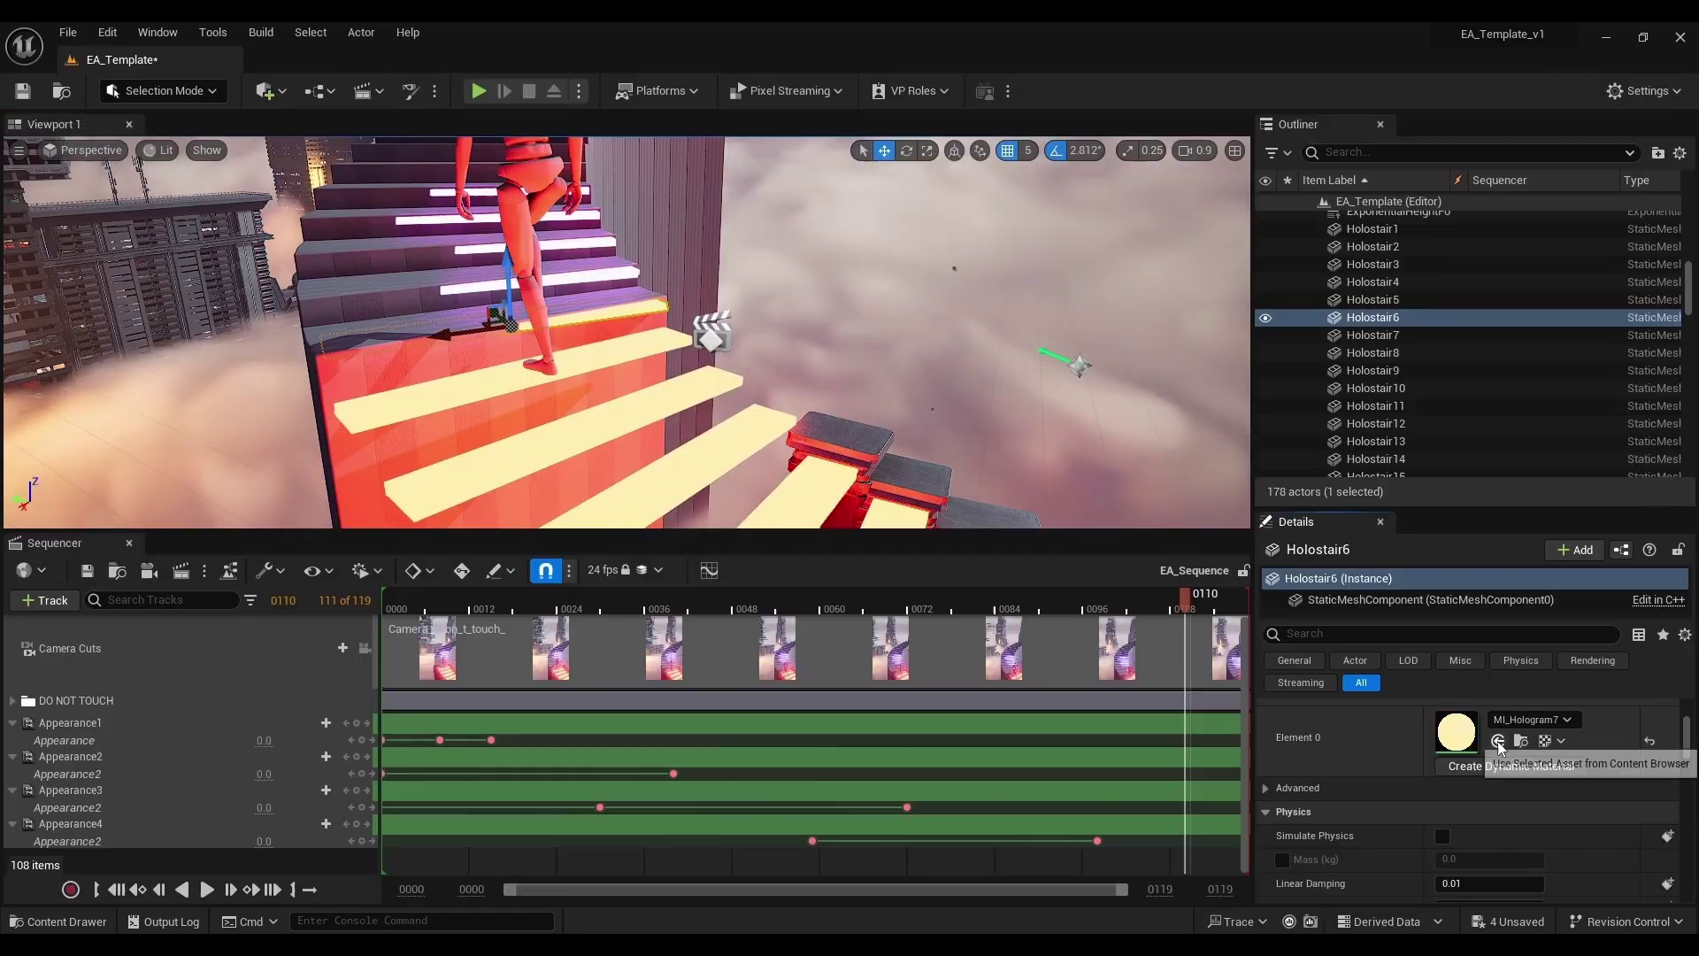
Step: Add an Appearance5 parameter collection track and key it at frame 87
click(44, 600)
mouse_move(380, 853)
click(602, 748)
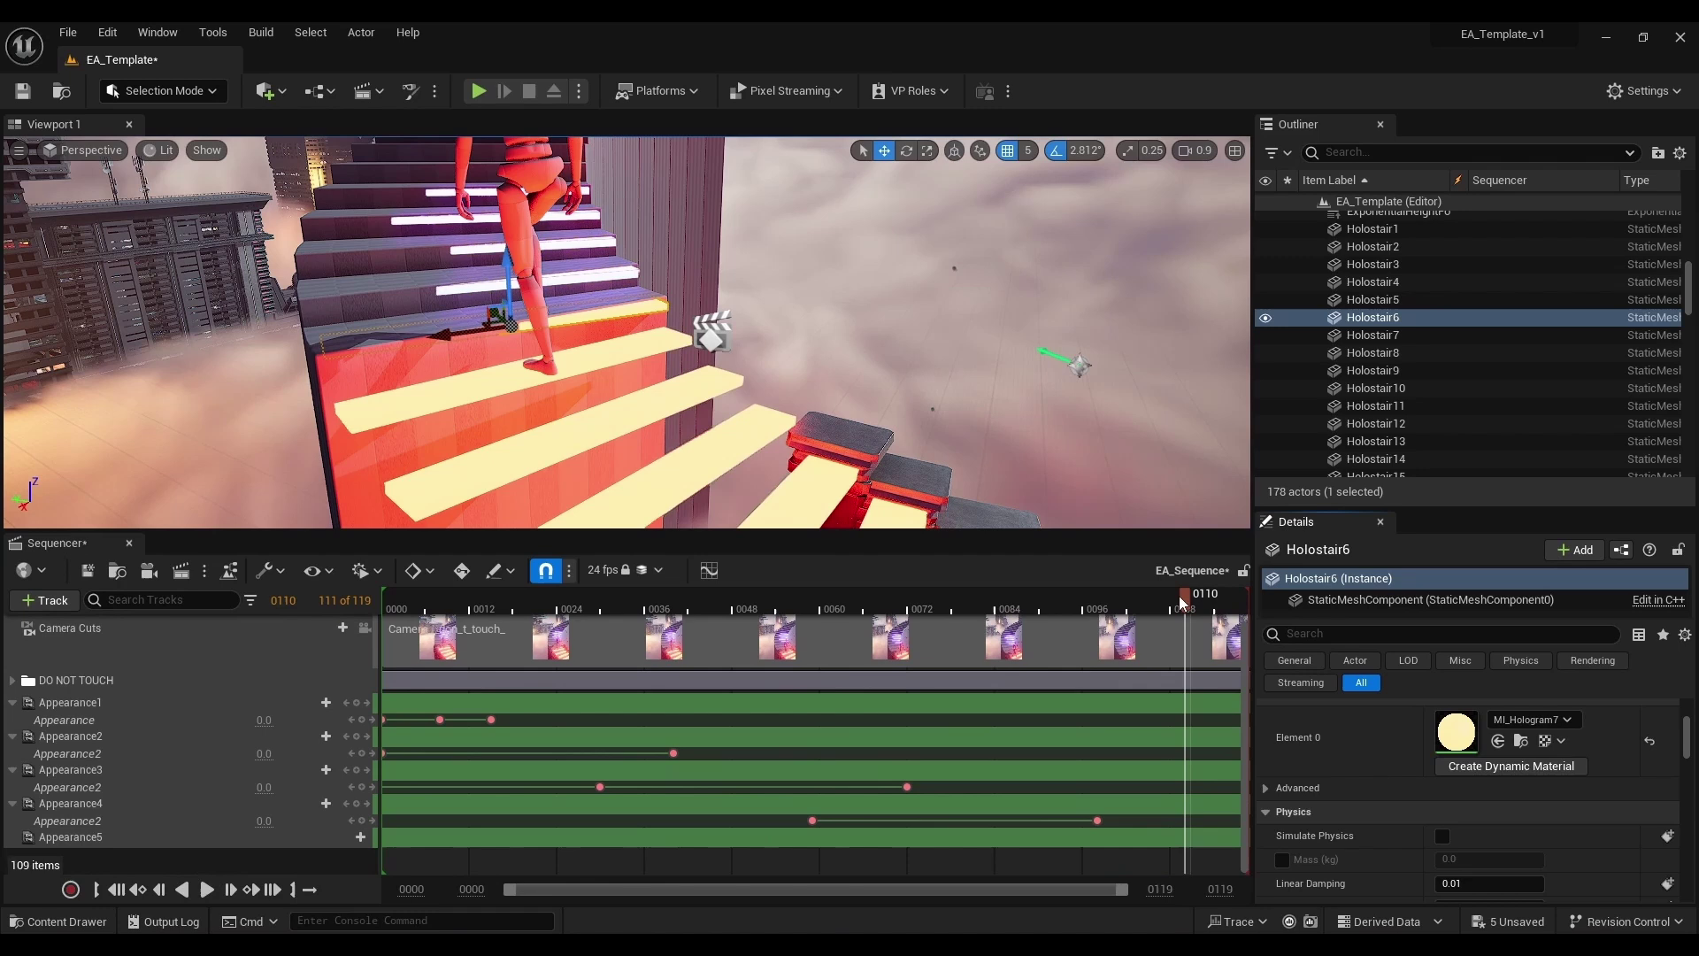
drag(1184, 602, 1024, 602)
click(419, 776)
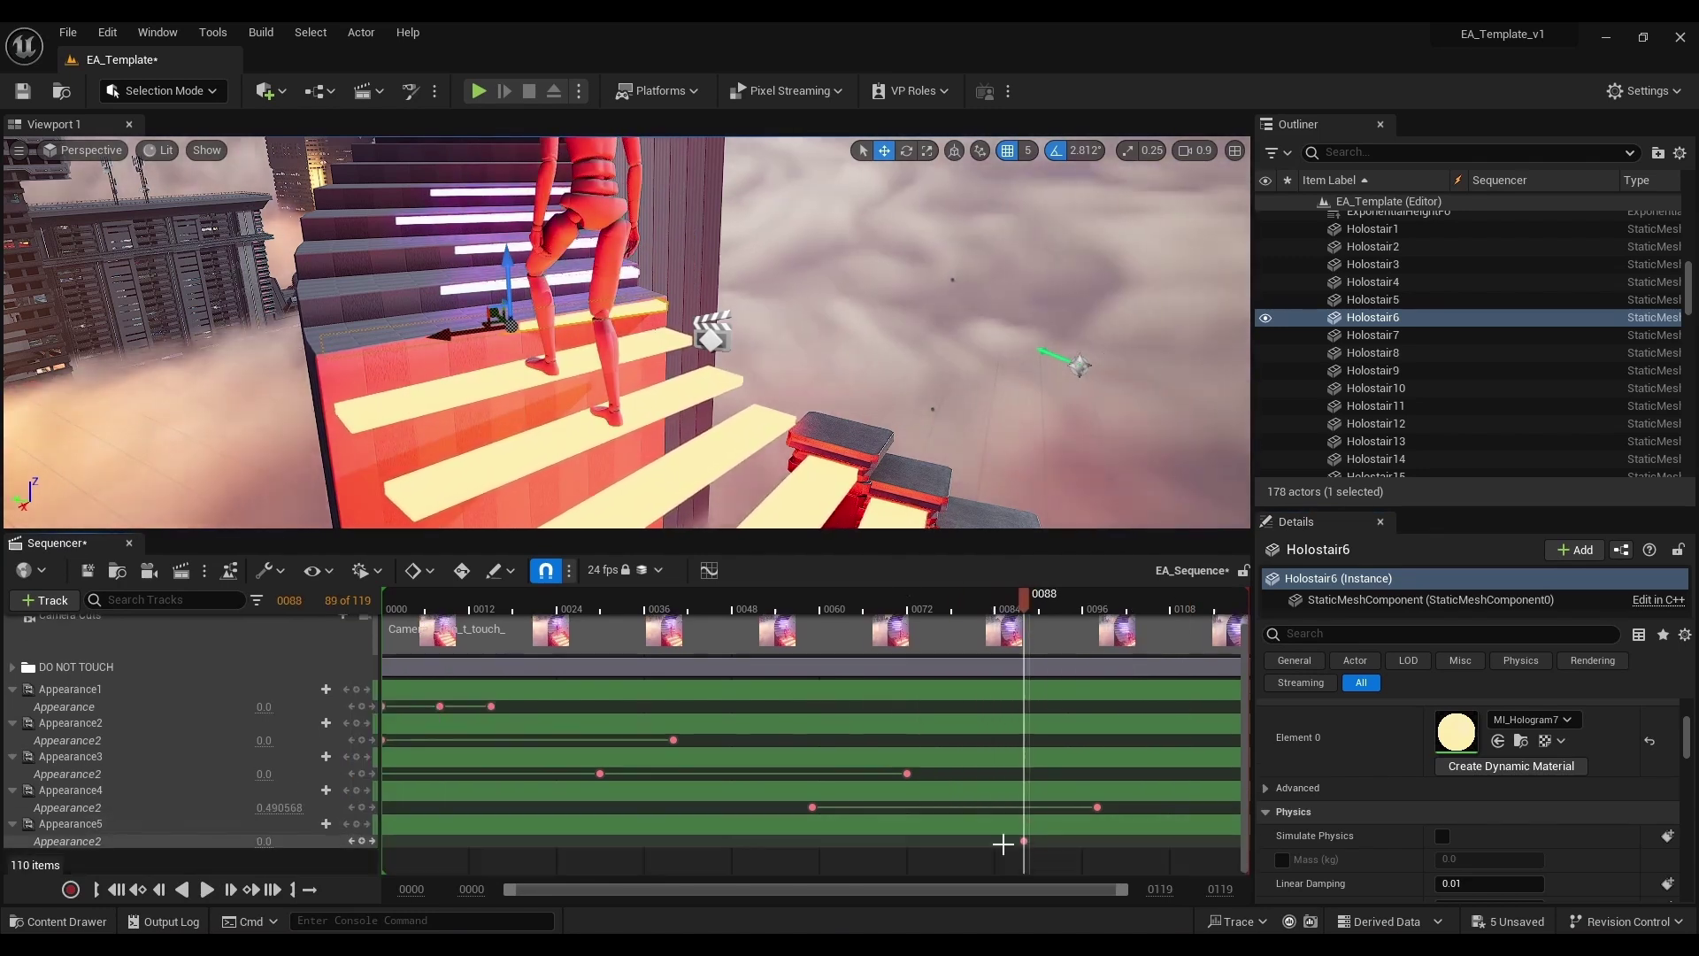
click(362, 841)
drag(1016, 597, 1186, 602)
Step: Duplicate the MM_CyberpunkHologram5 material and preview the sequence from frame 59
key(ctrl+space)
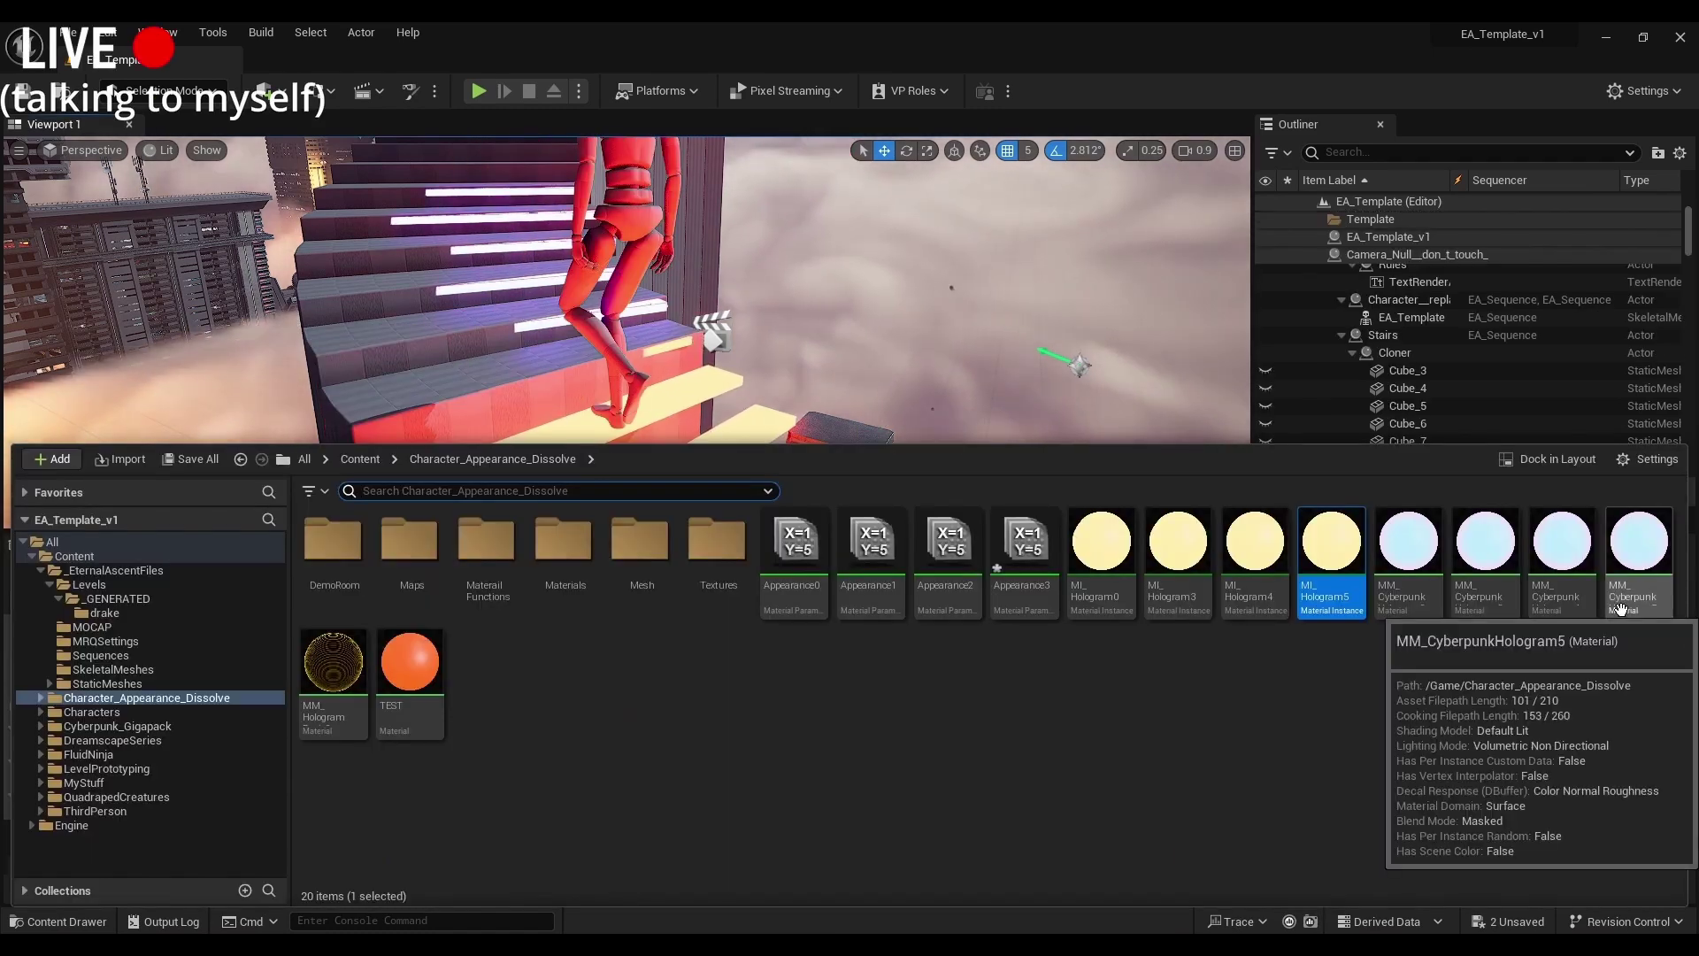
click(1630, 606)
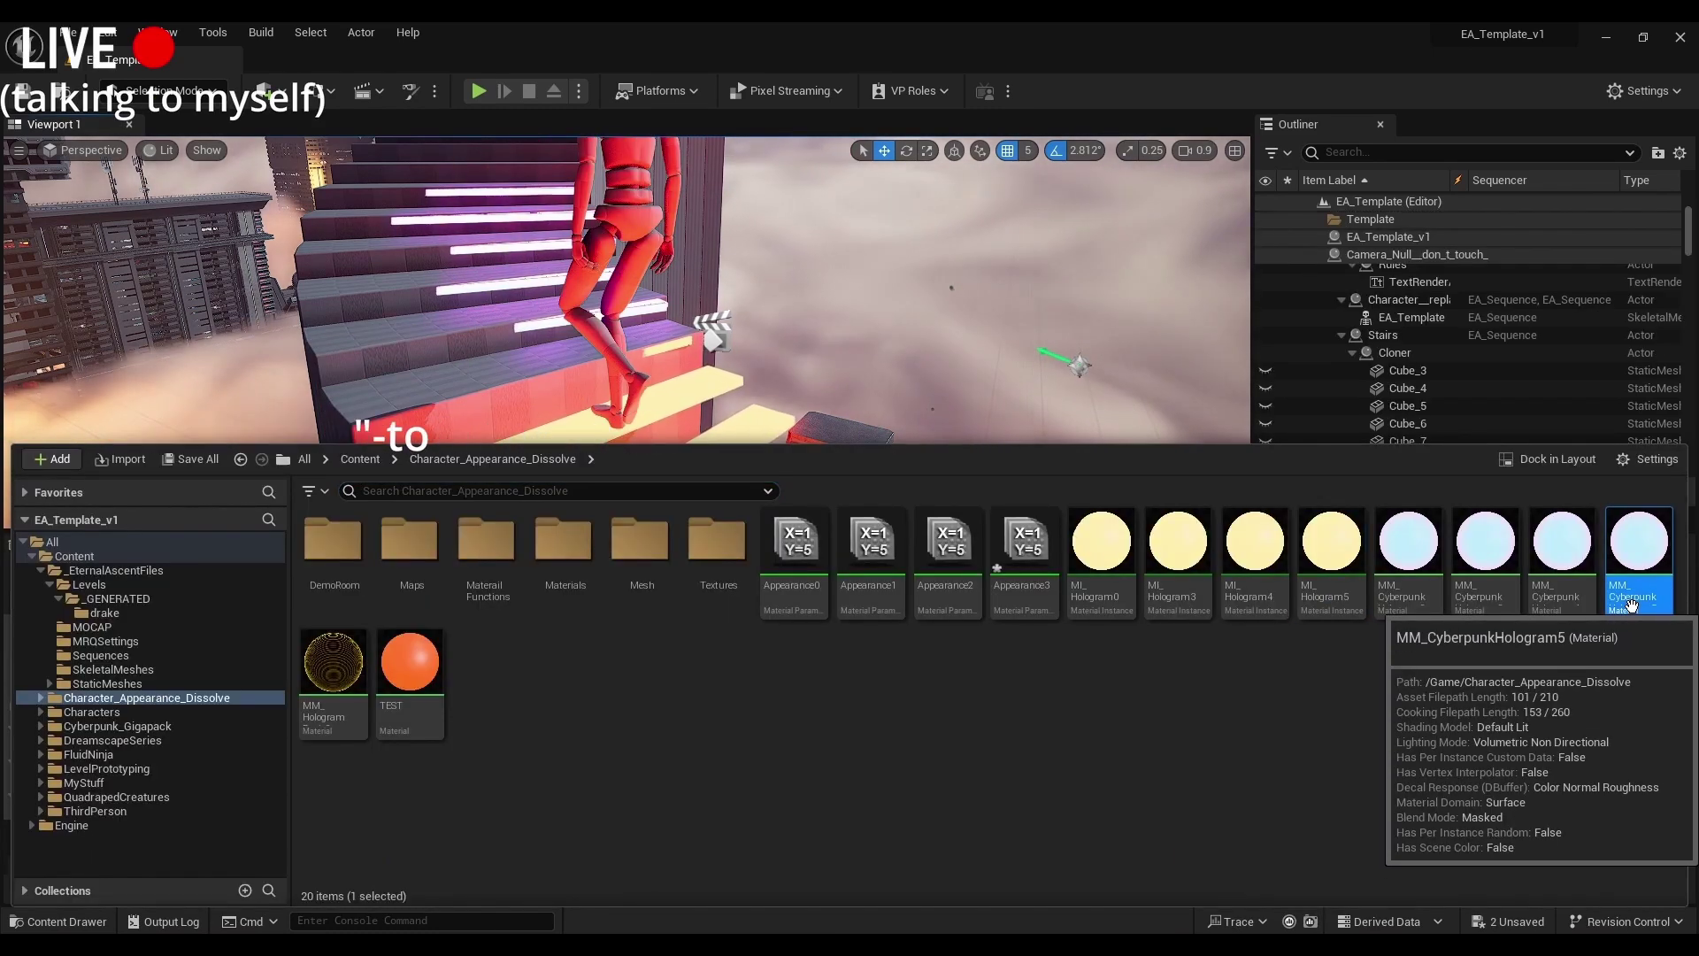
right_click(1631, 606)
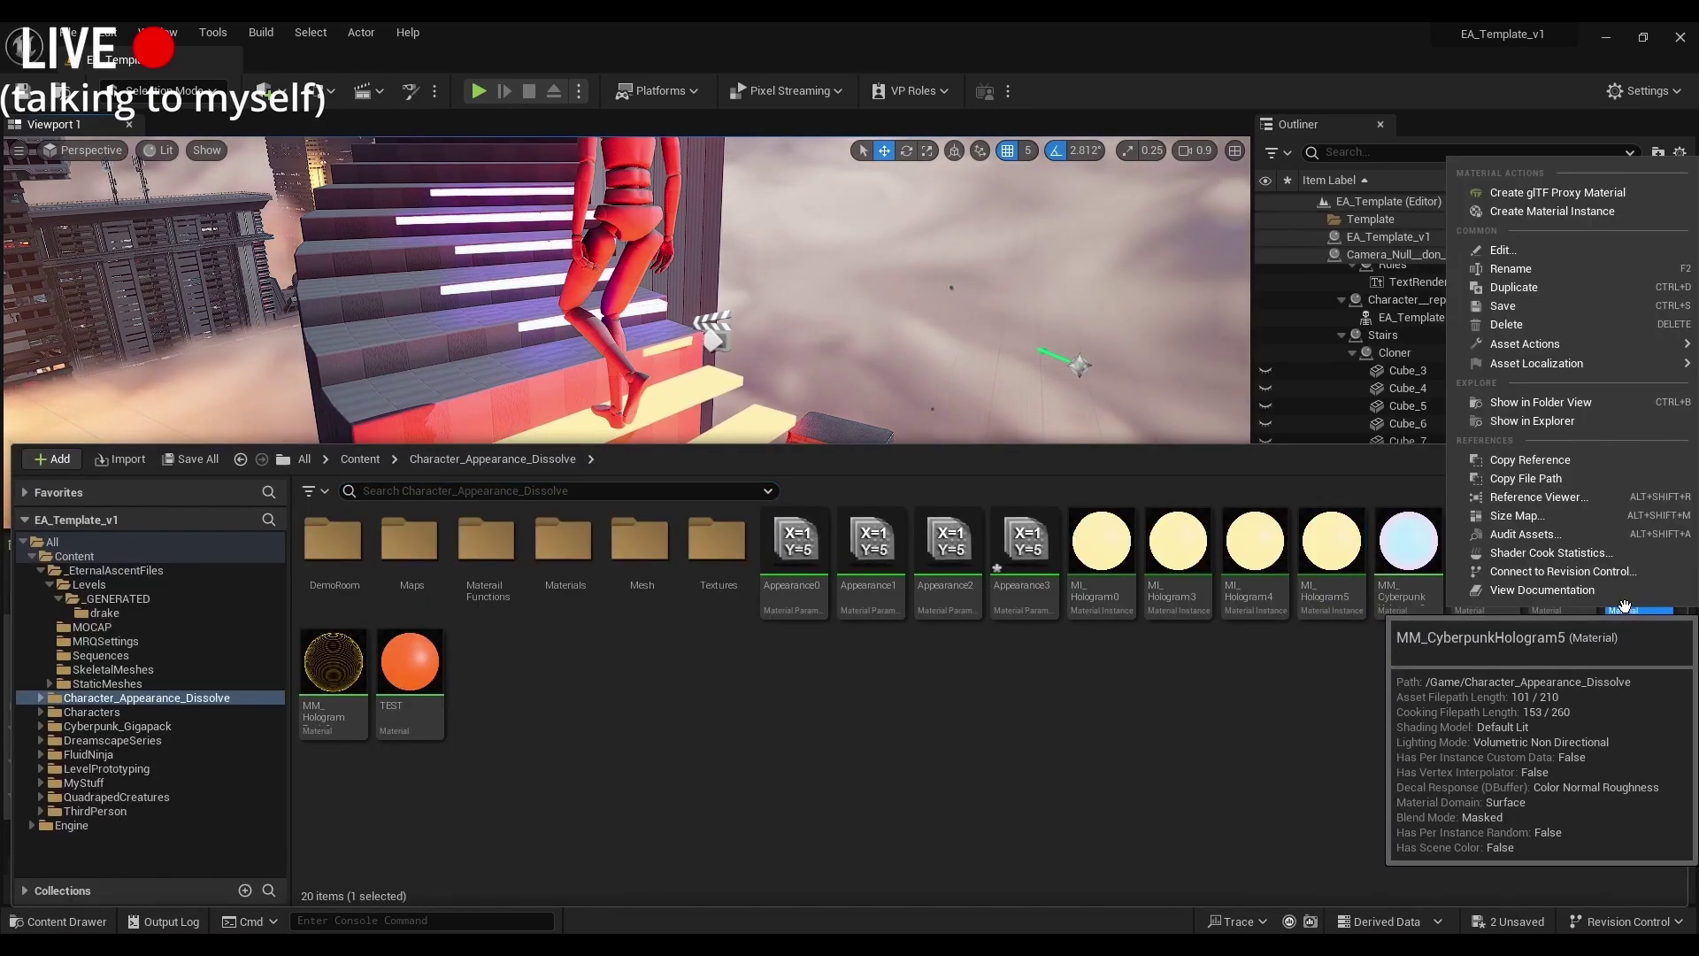
click(1536, 290)
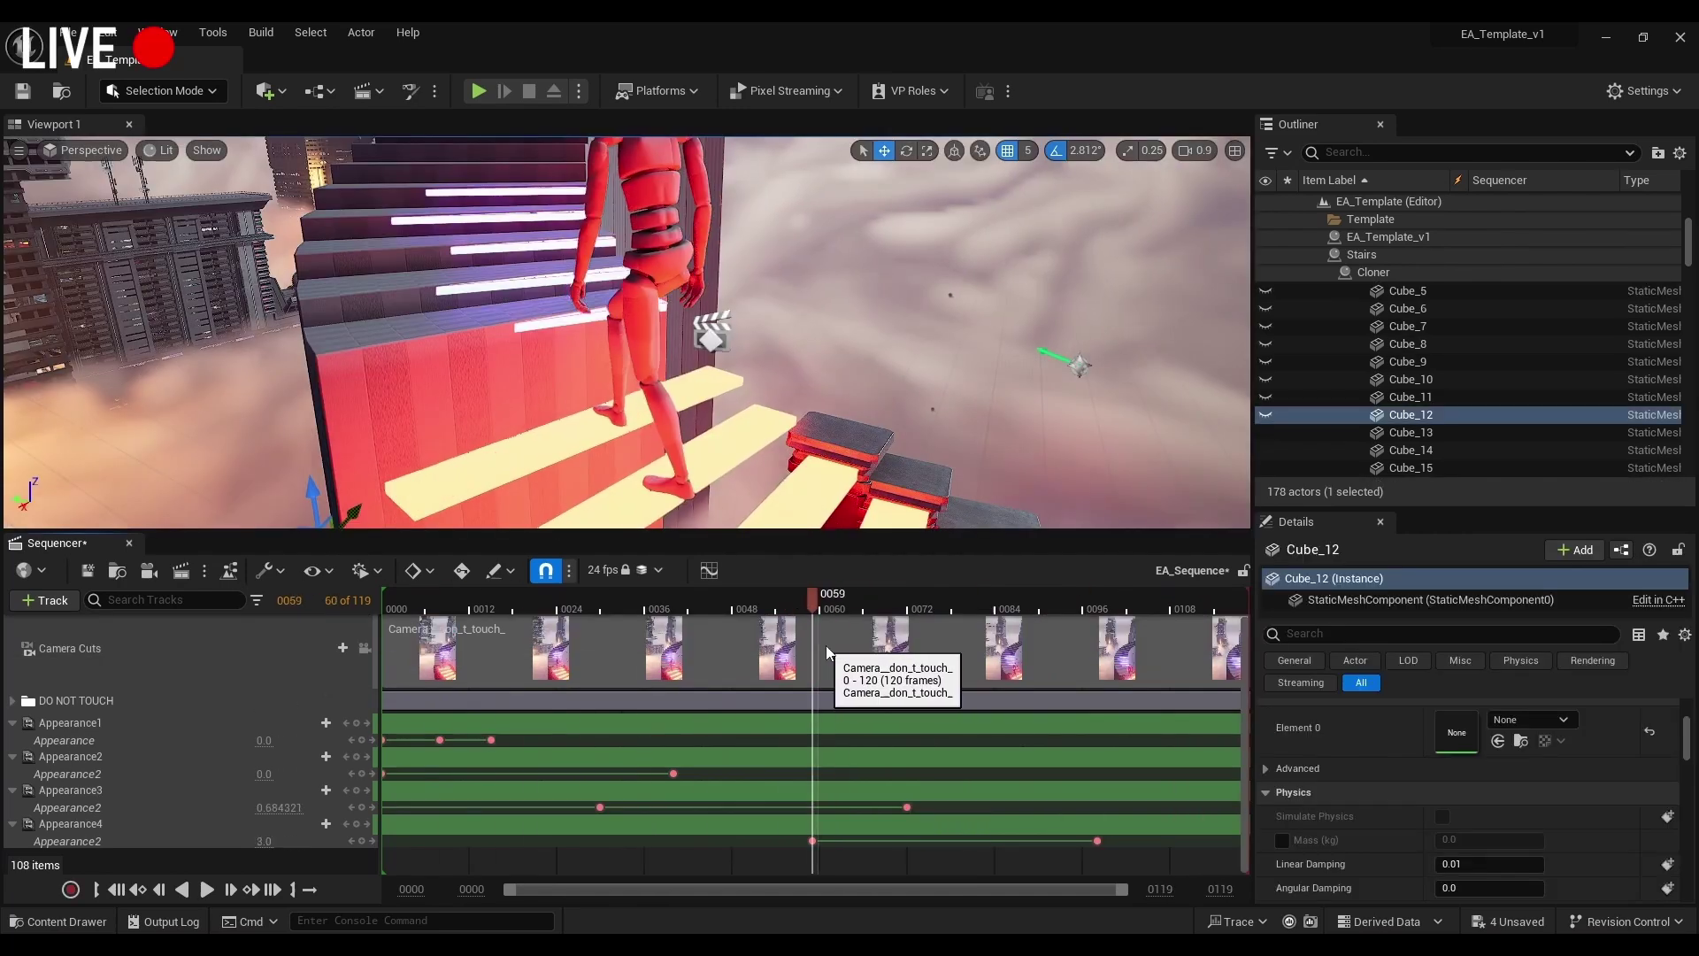
drag(826, 645, 964, 673)
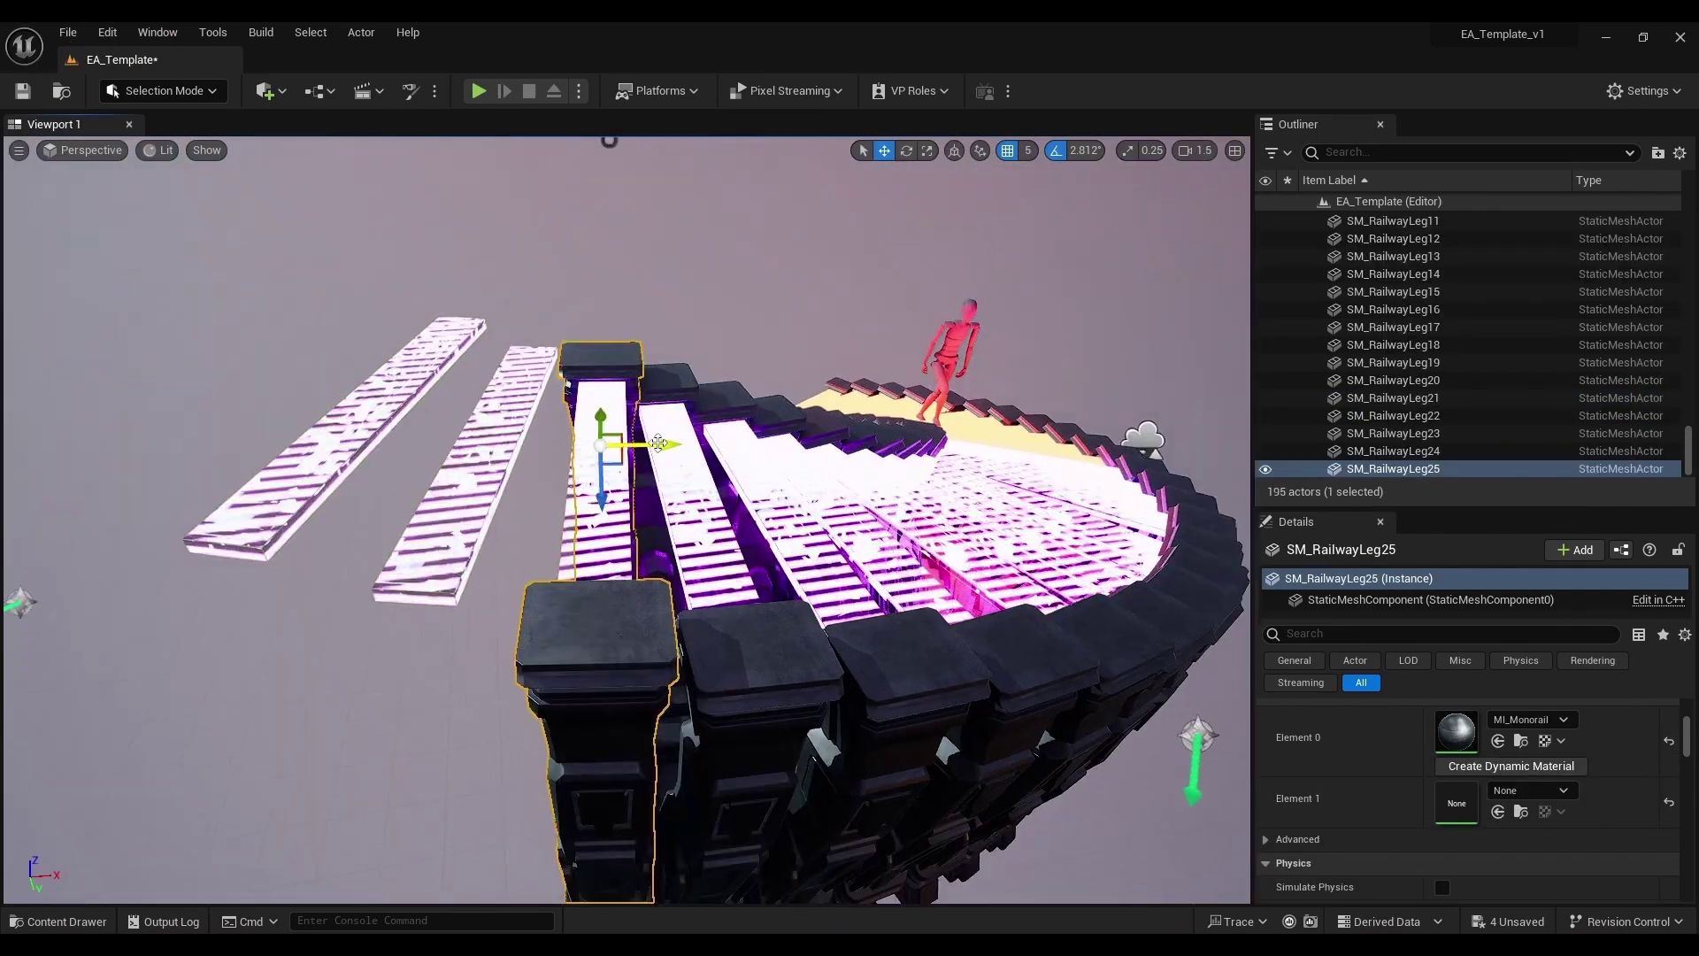
Step: Place a copy of the rail leg and view it through the portrait sequence camera
alt+drag(657, 442, 611, 438)
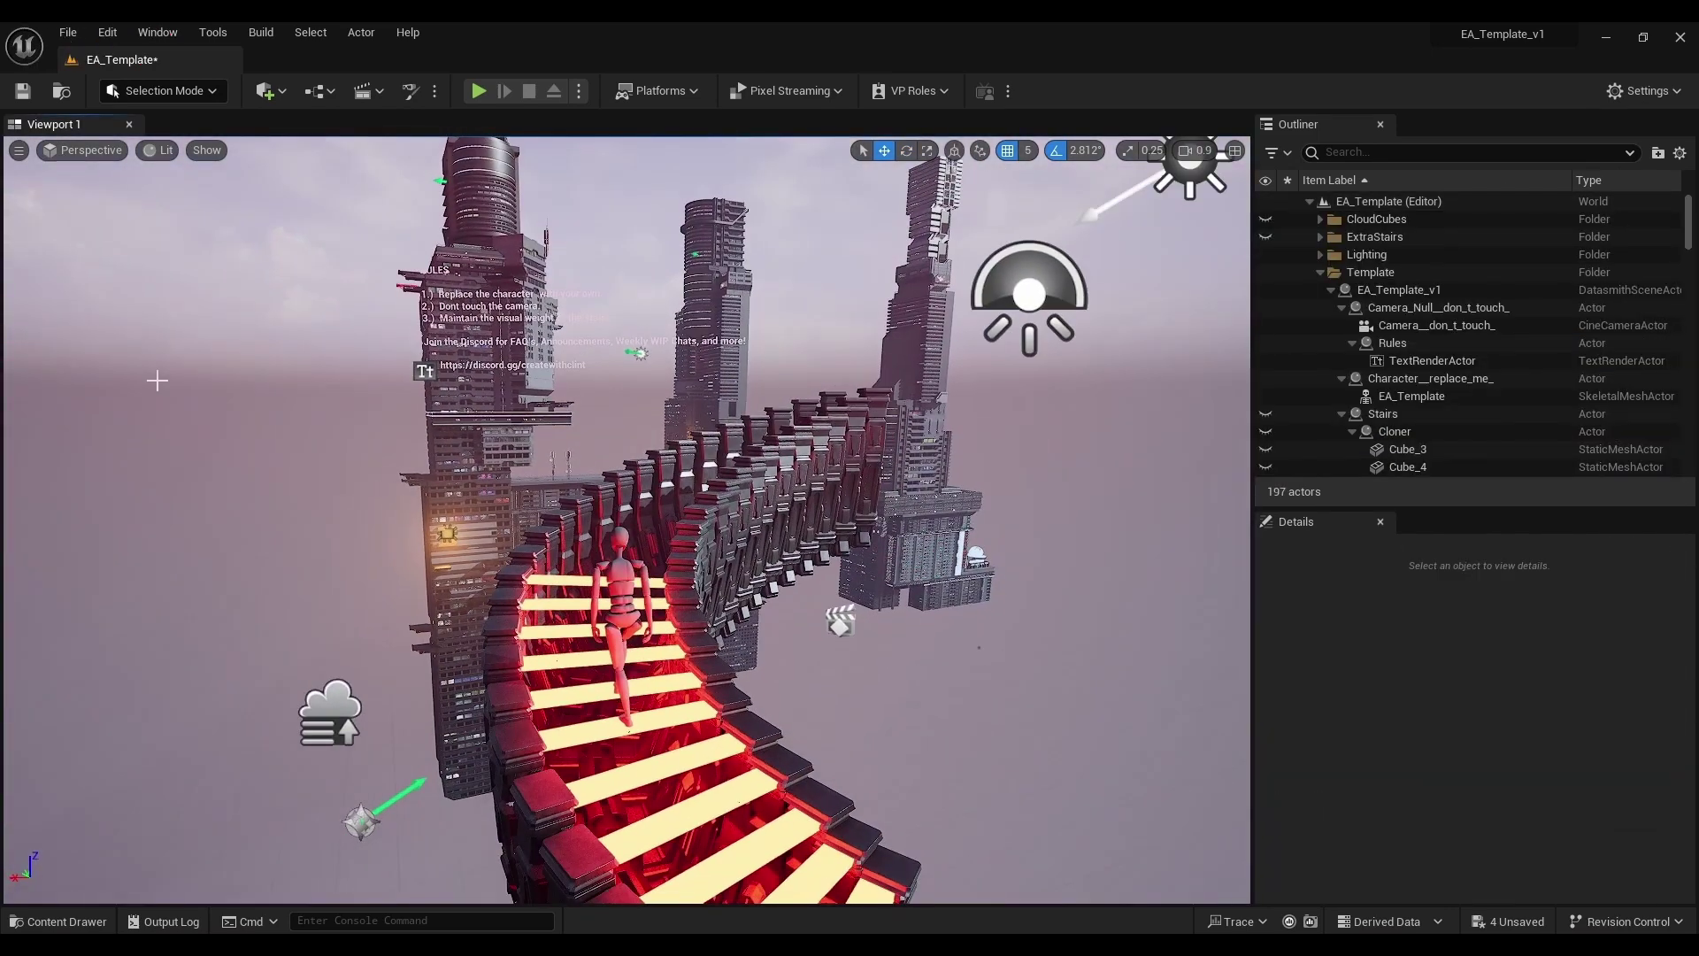
click(84, 150)
click(142, 347)
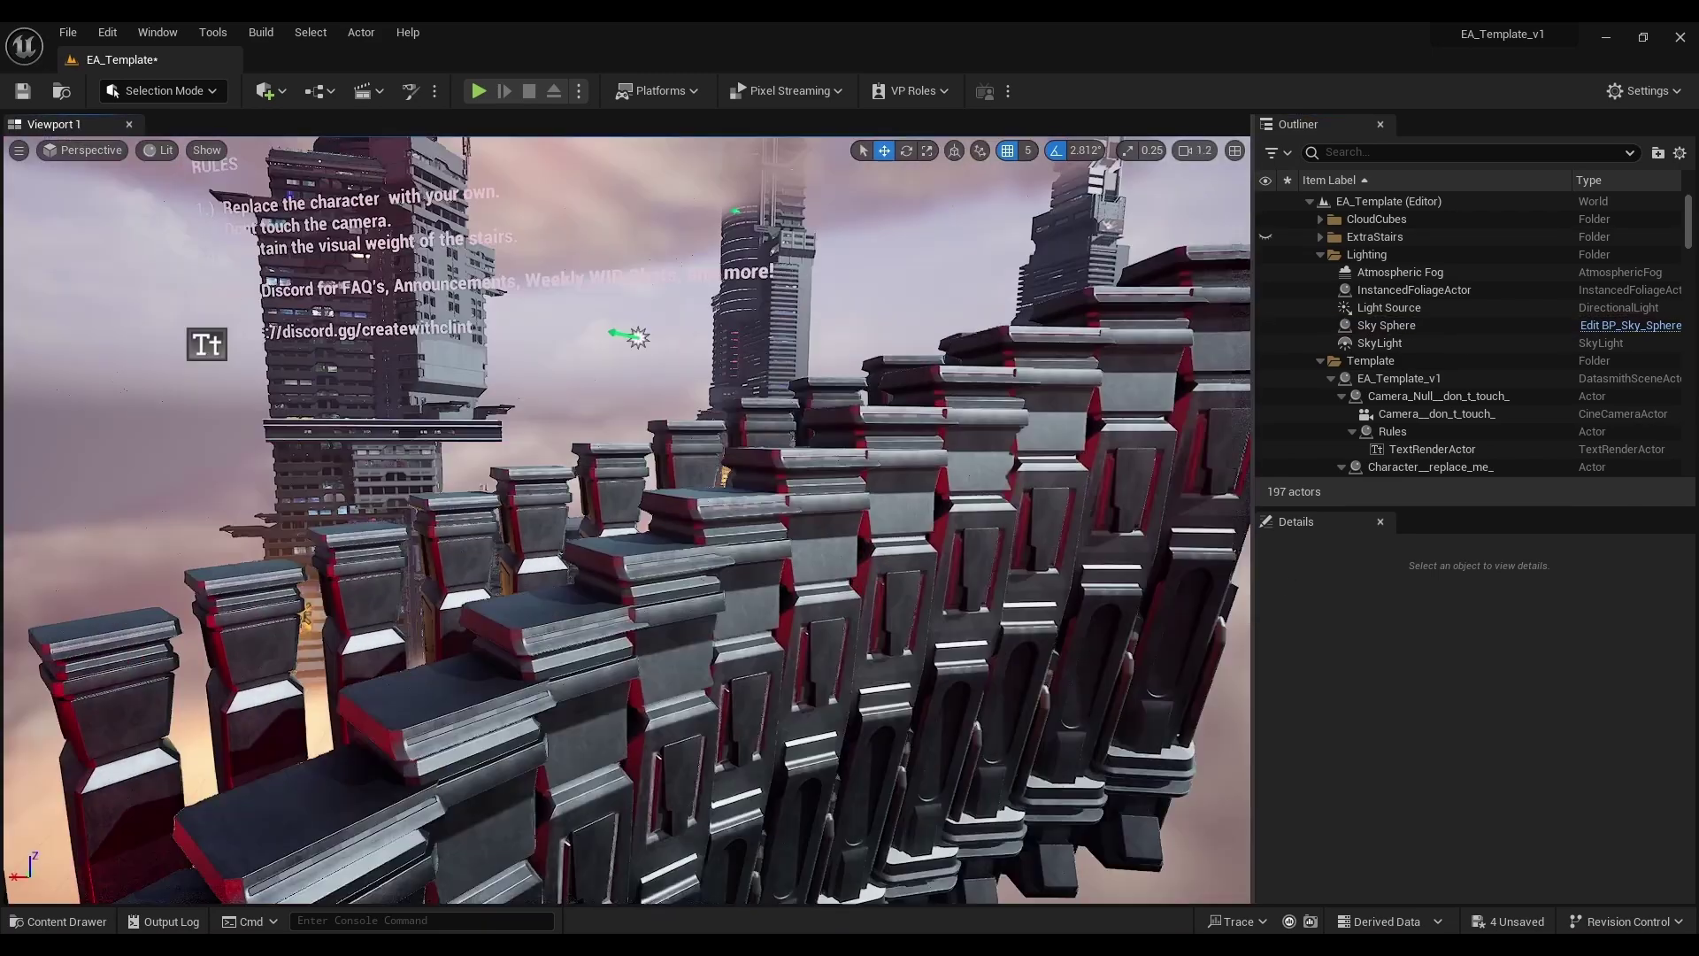
Step: Play and scrub the sequence to check the new tower, then rotate the armature bone in Blender
click(206, 890)
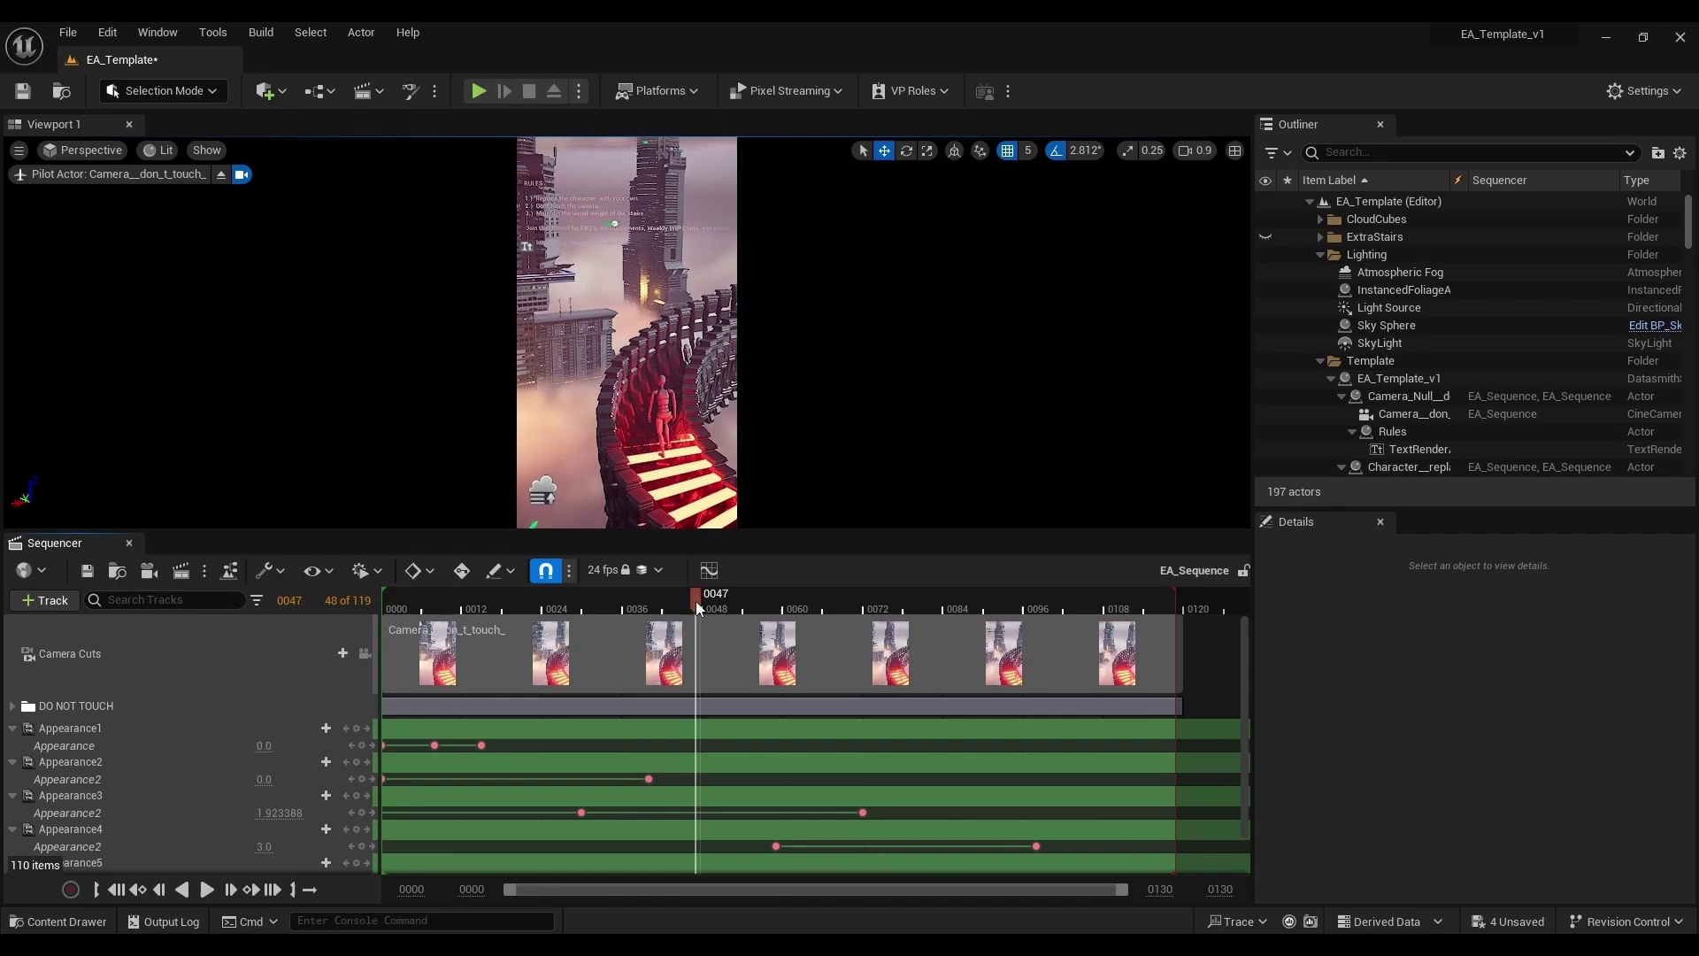
click(438, 602)
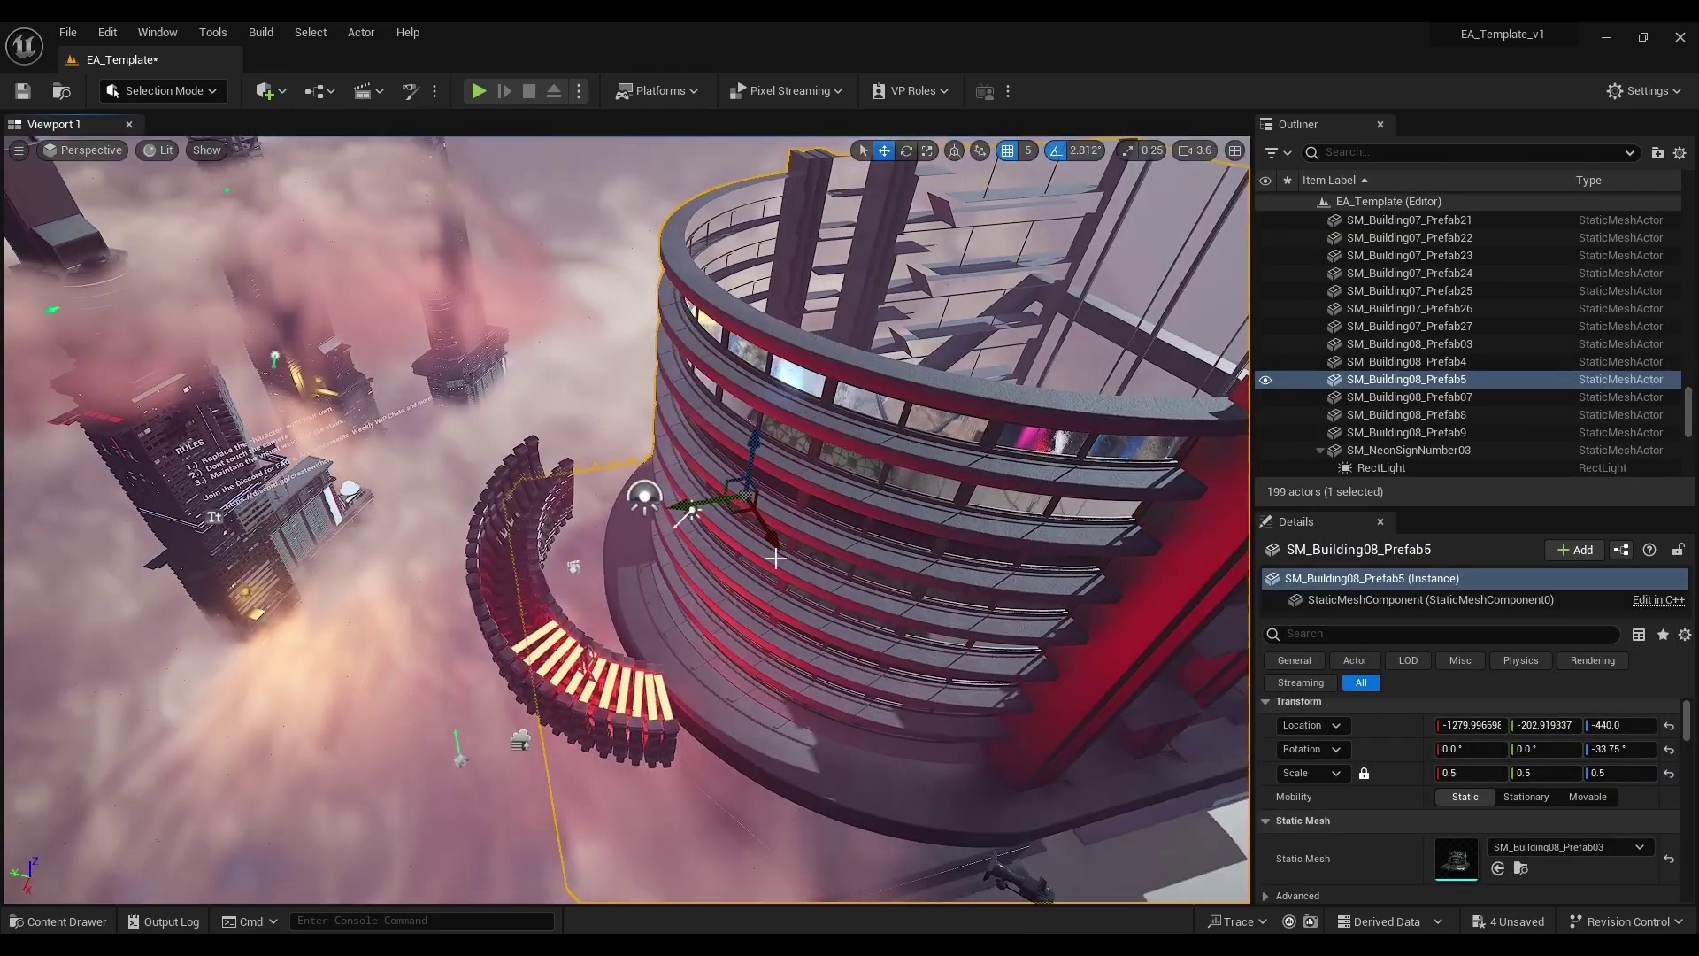
scroll(678, 522, up, 3)
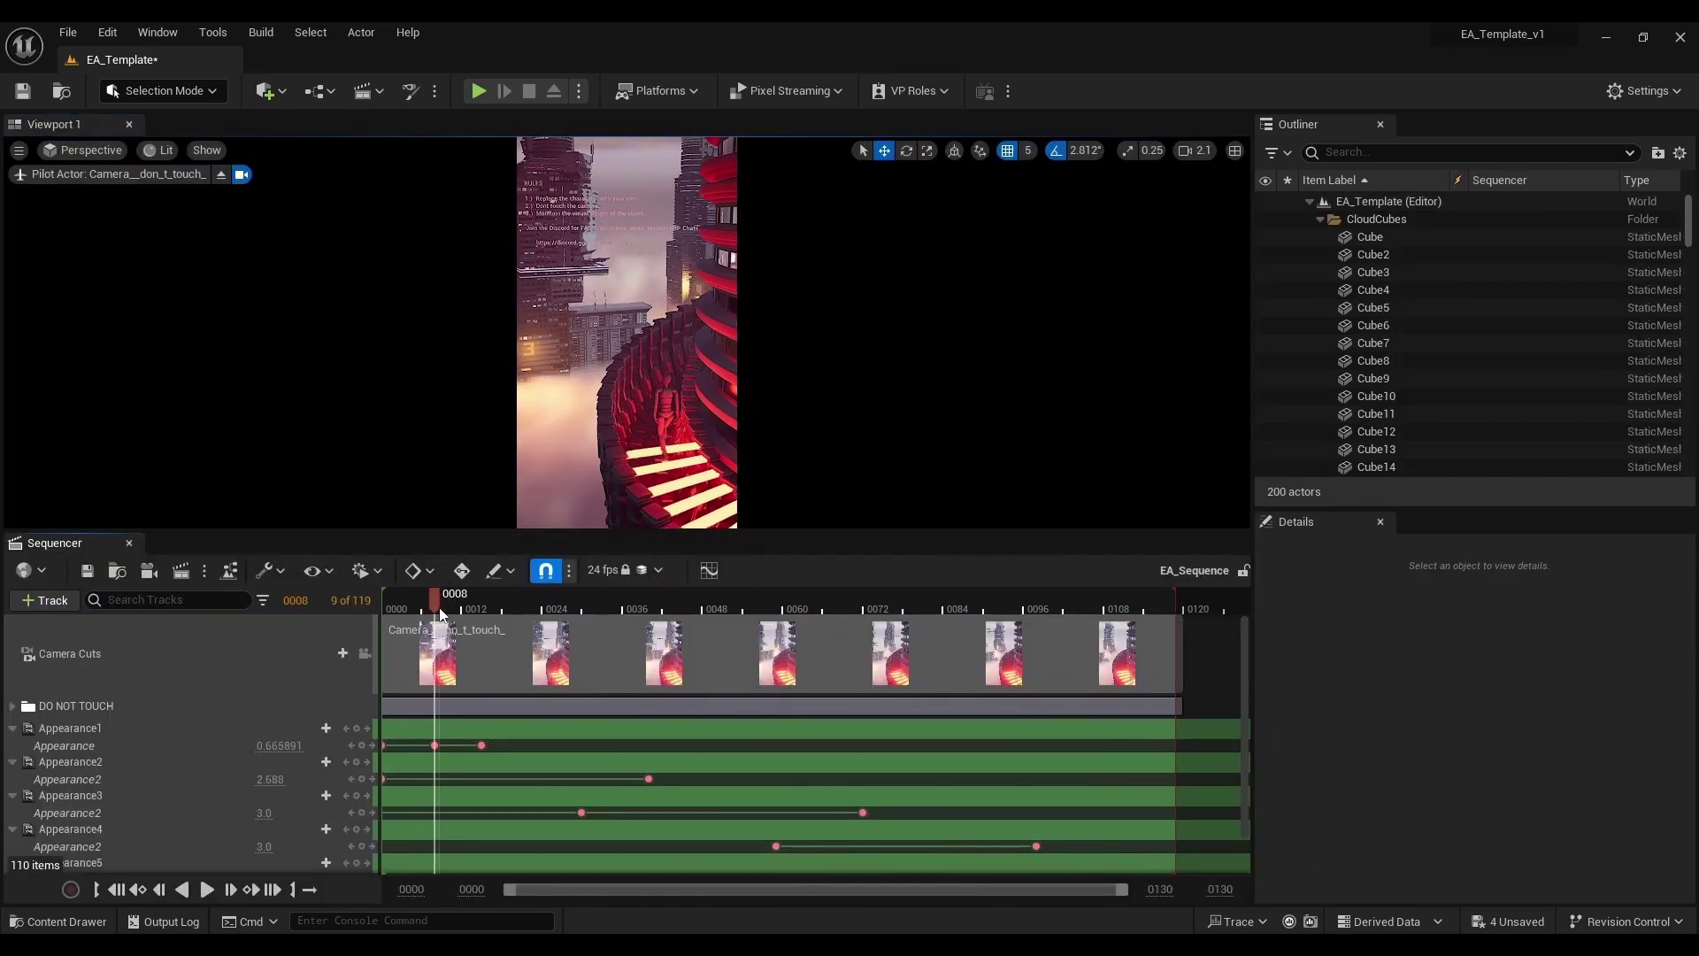
drag(440, 612, 625, 613)
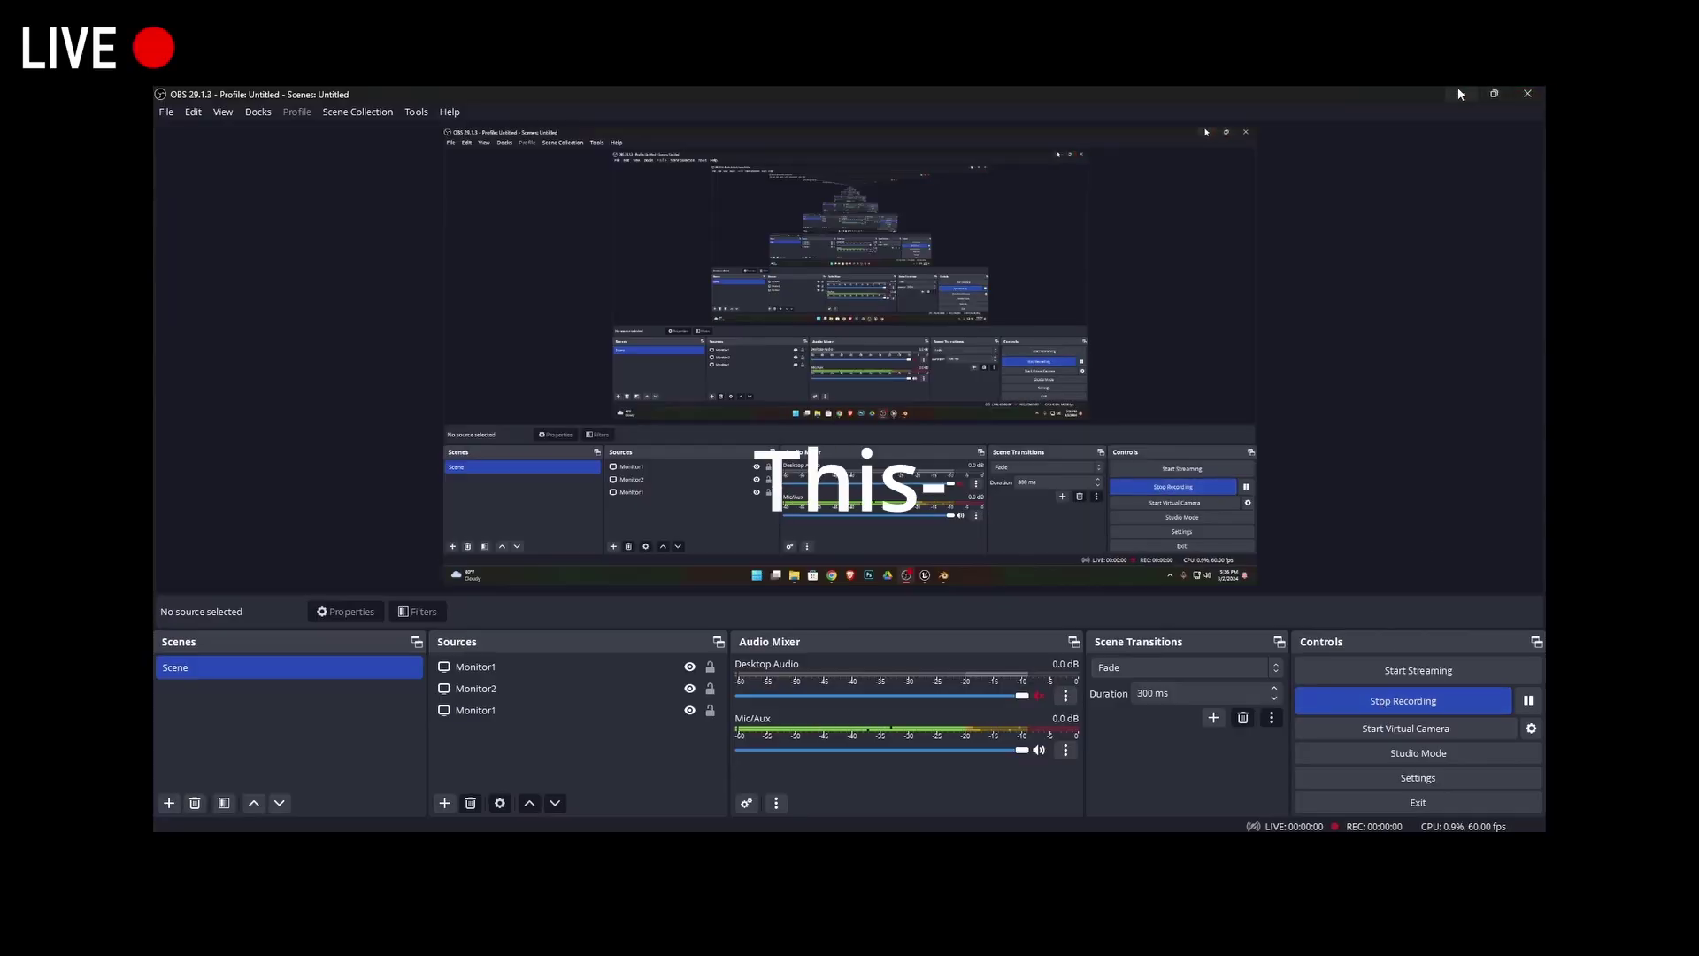
click(1461, 94)
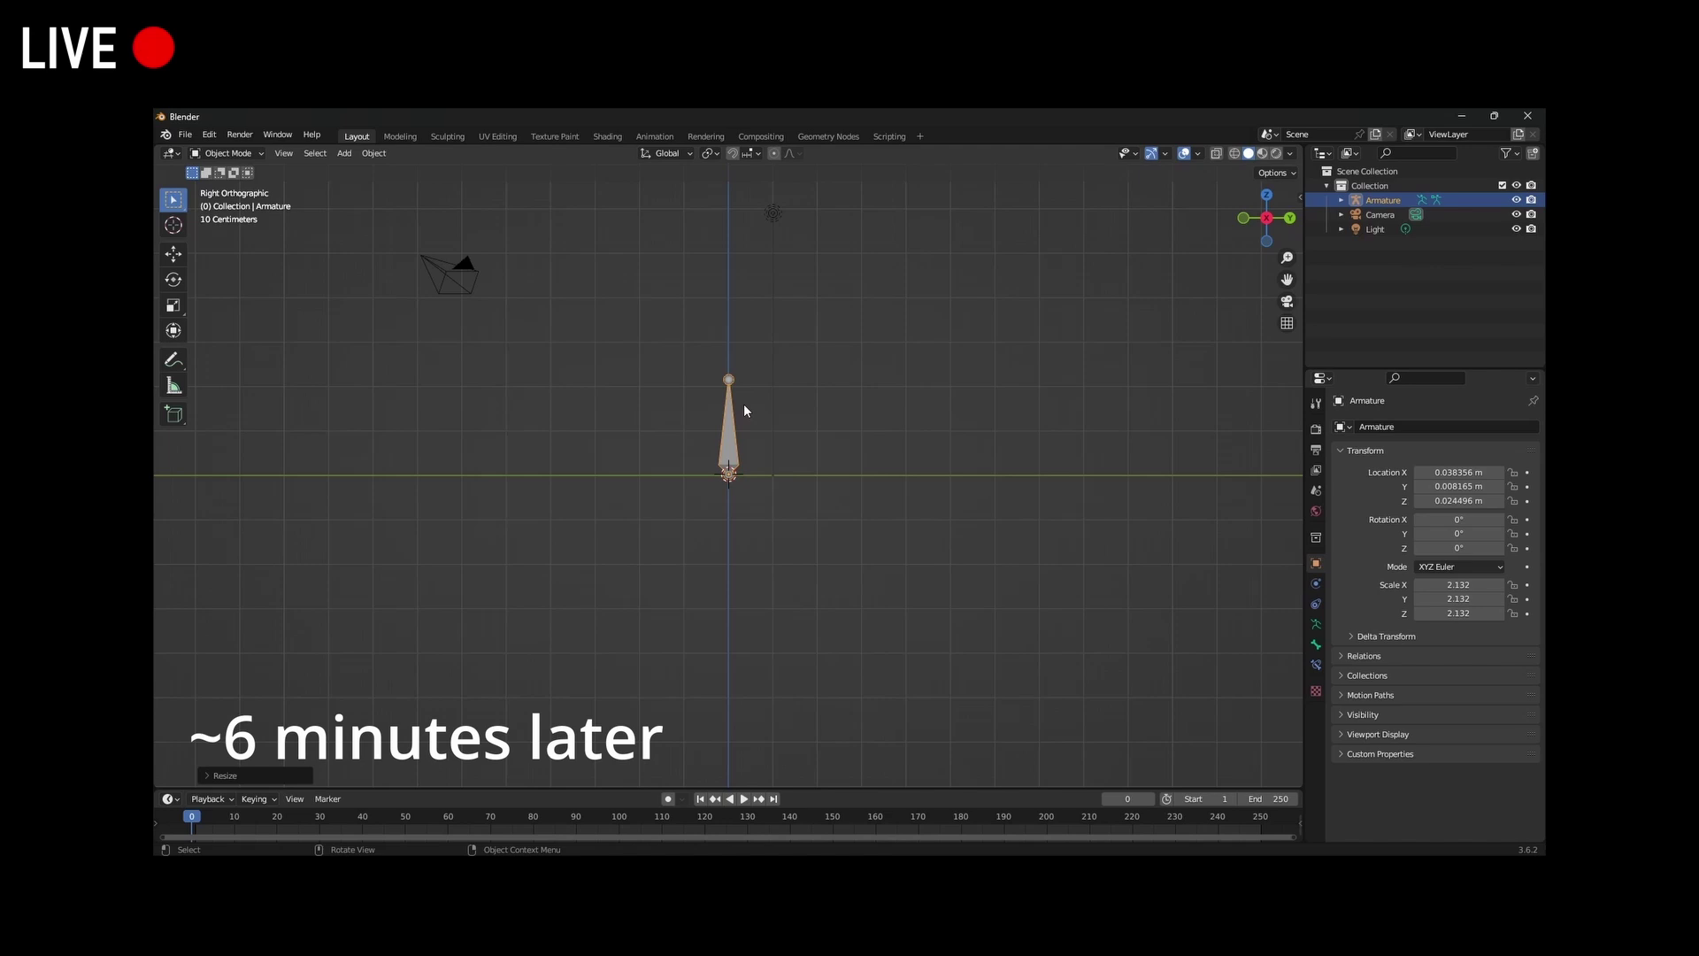
key(r)
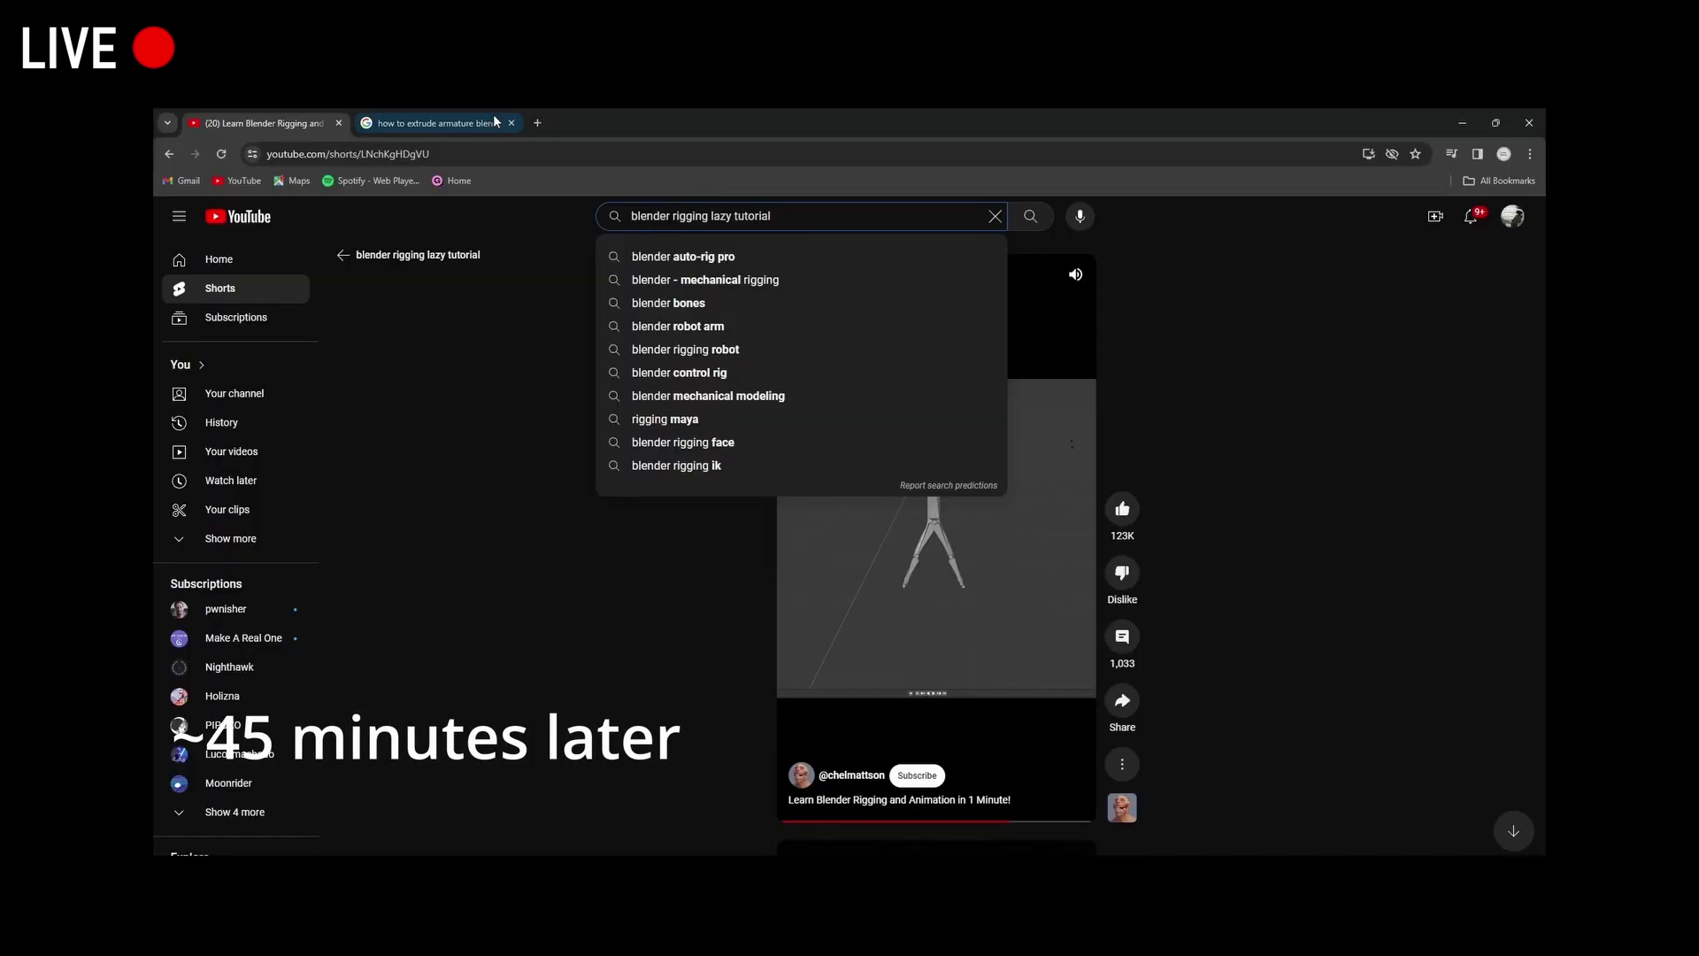
Step: On the armature extrusion results tab, start searching 'how to add c'
click(433, 122)
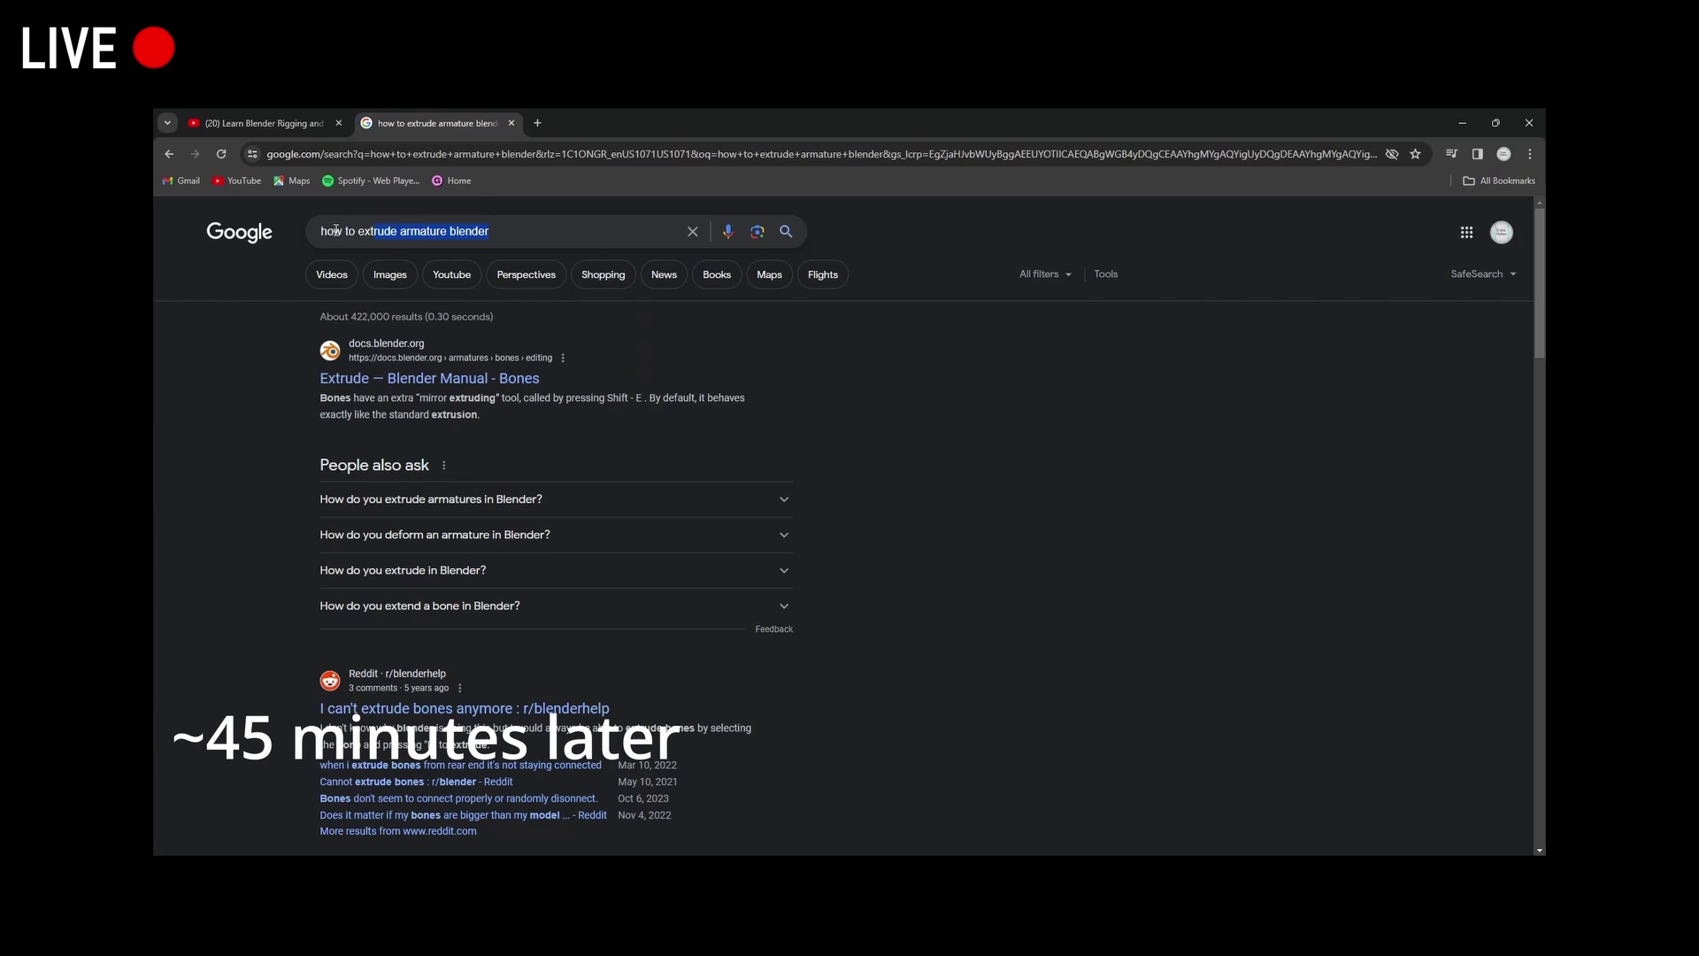
text(how to add c)
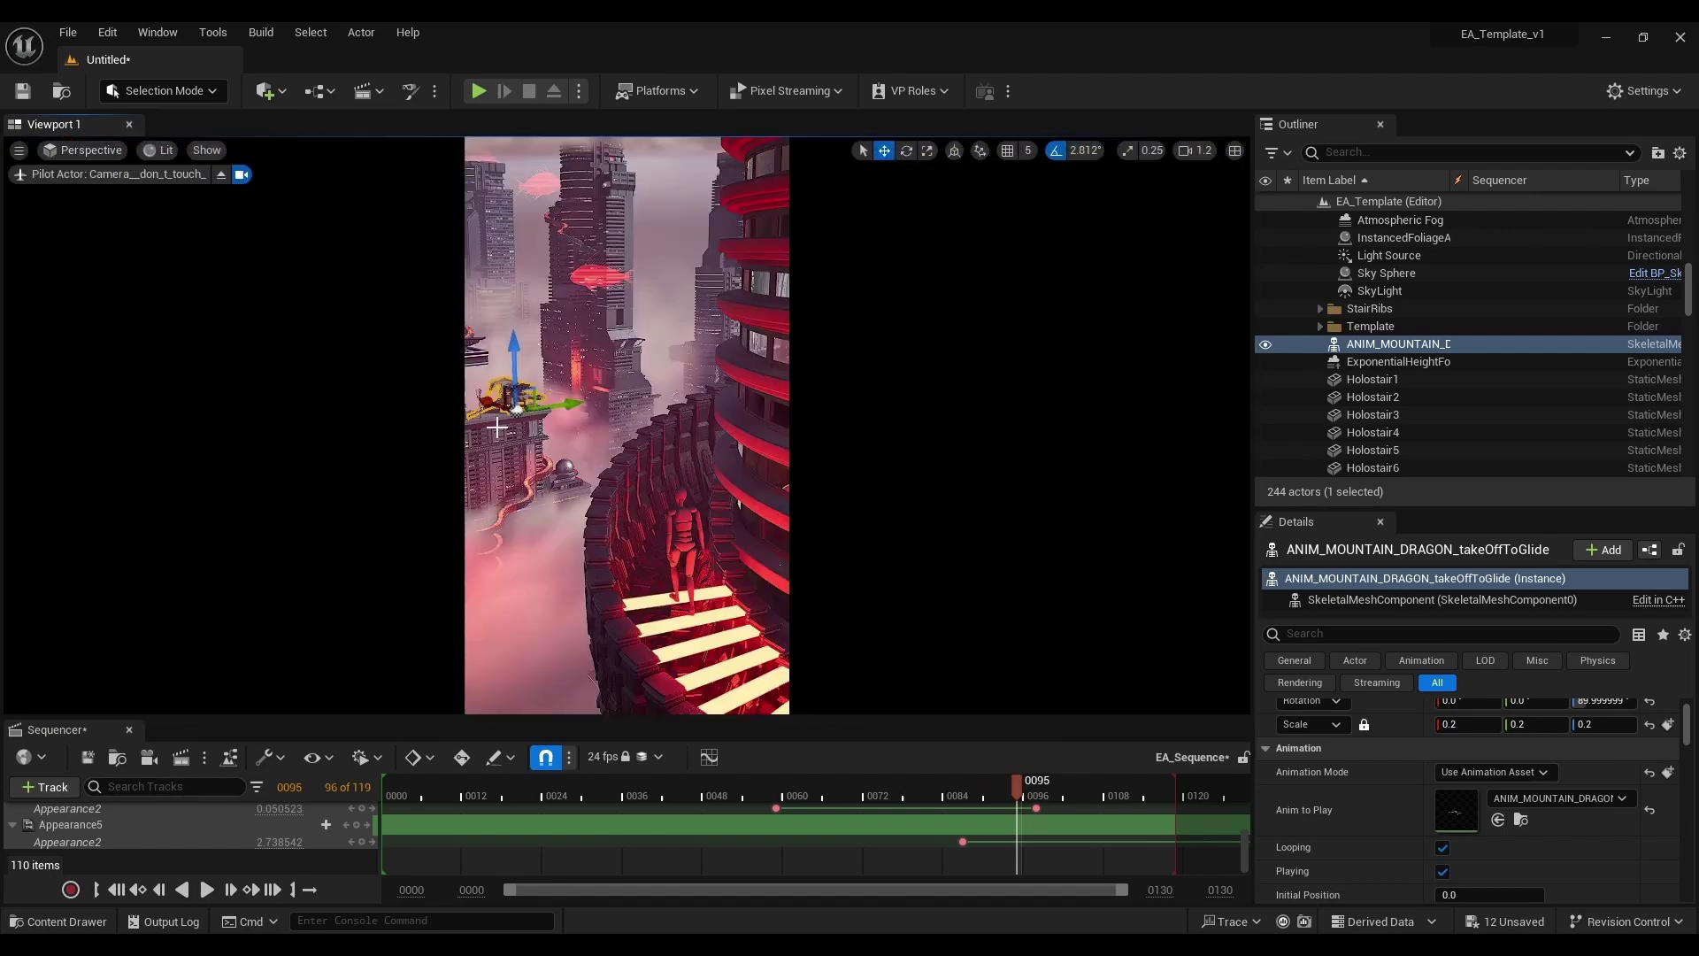
Step: Add the takeOffToGlide animation to the dragon and return the timeline to frame 0
click(896, 681)
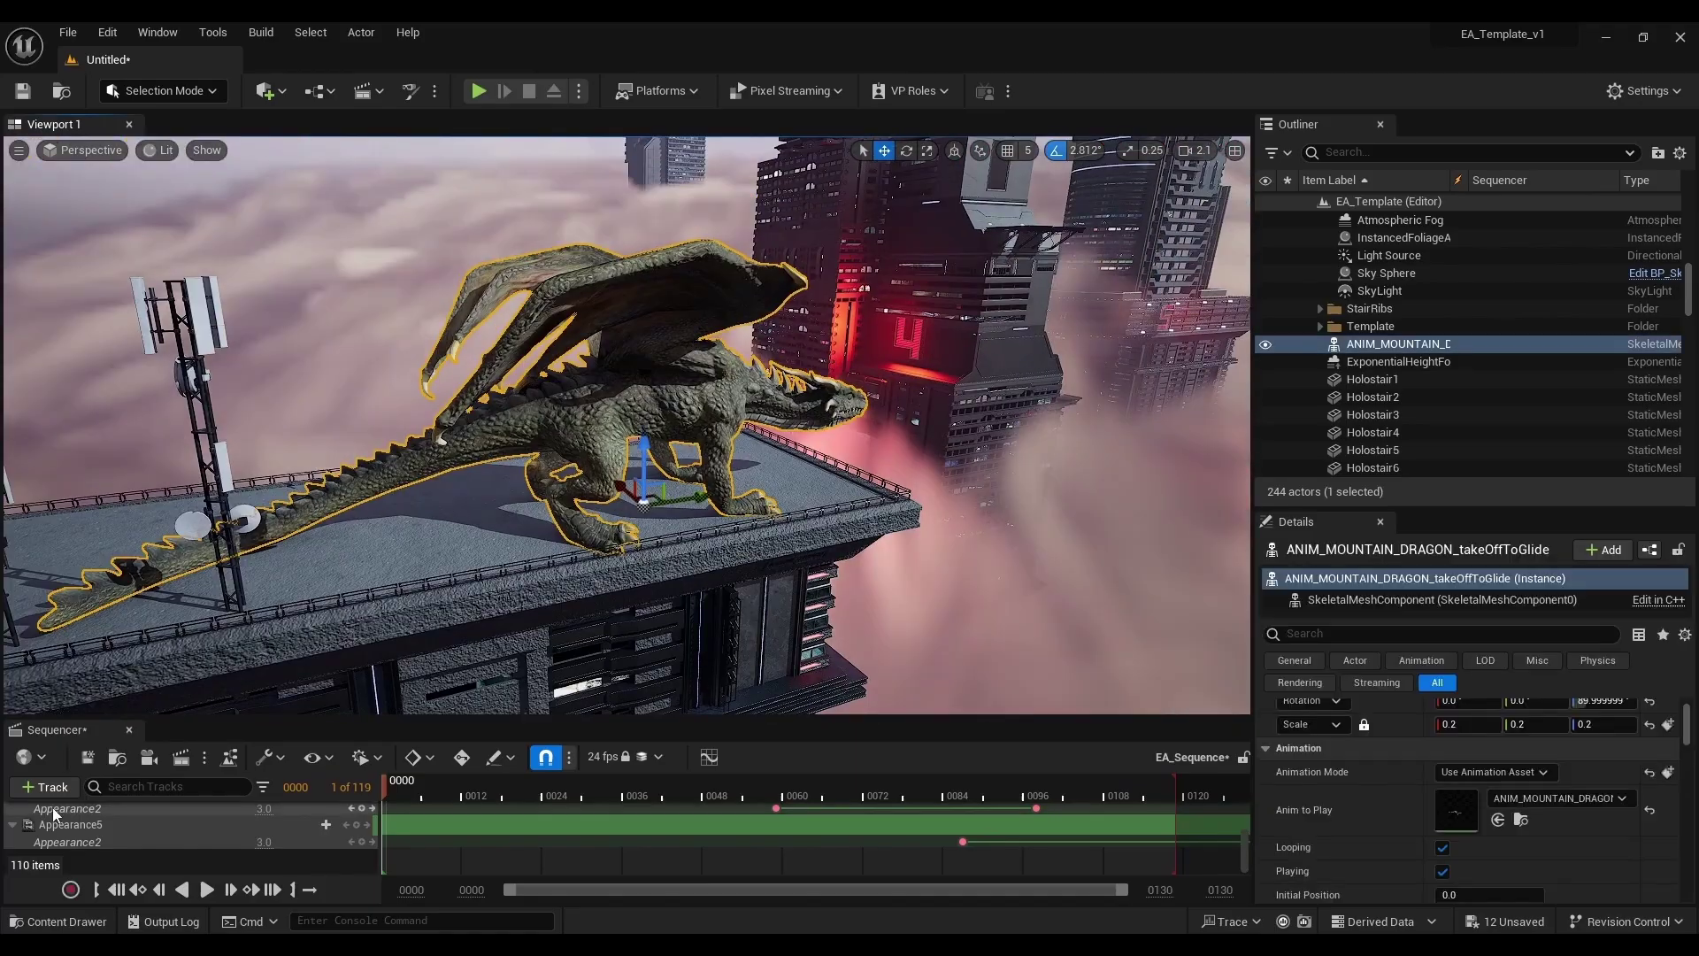
click(360, 841)
scroll(507, 713, down, 5)
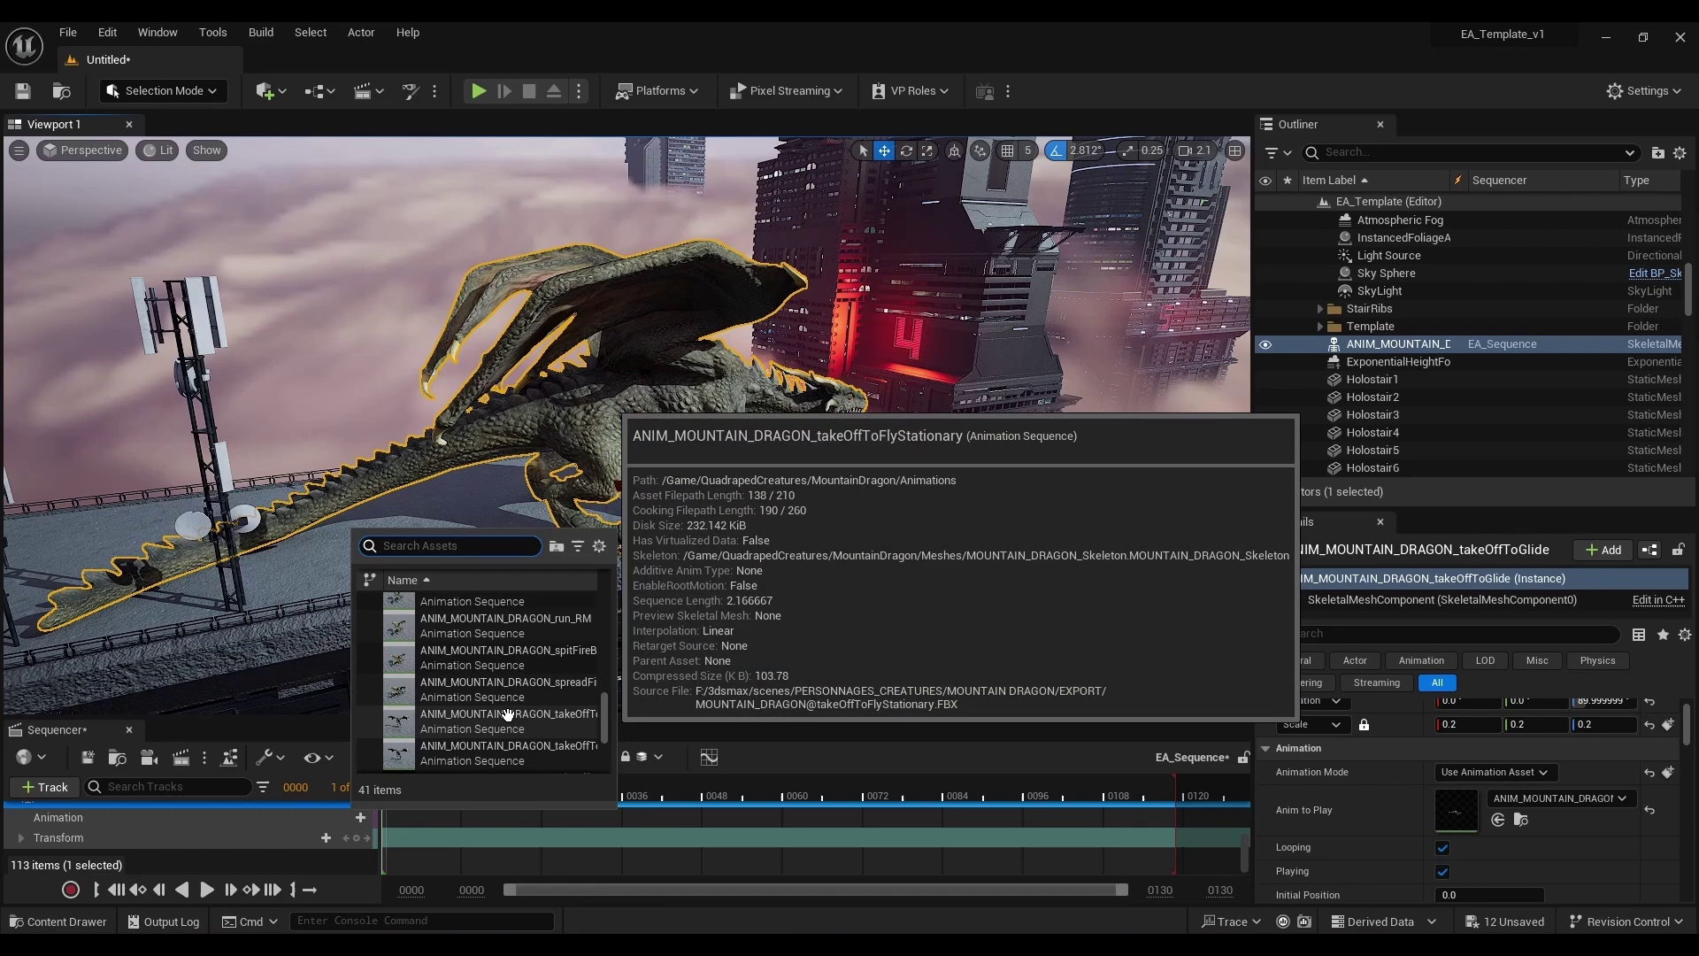
scroll(516, 740, down, 2)
click(512, 752)
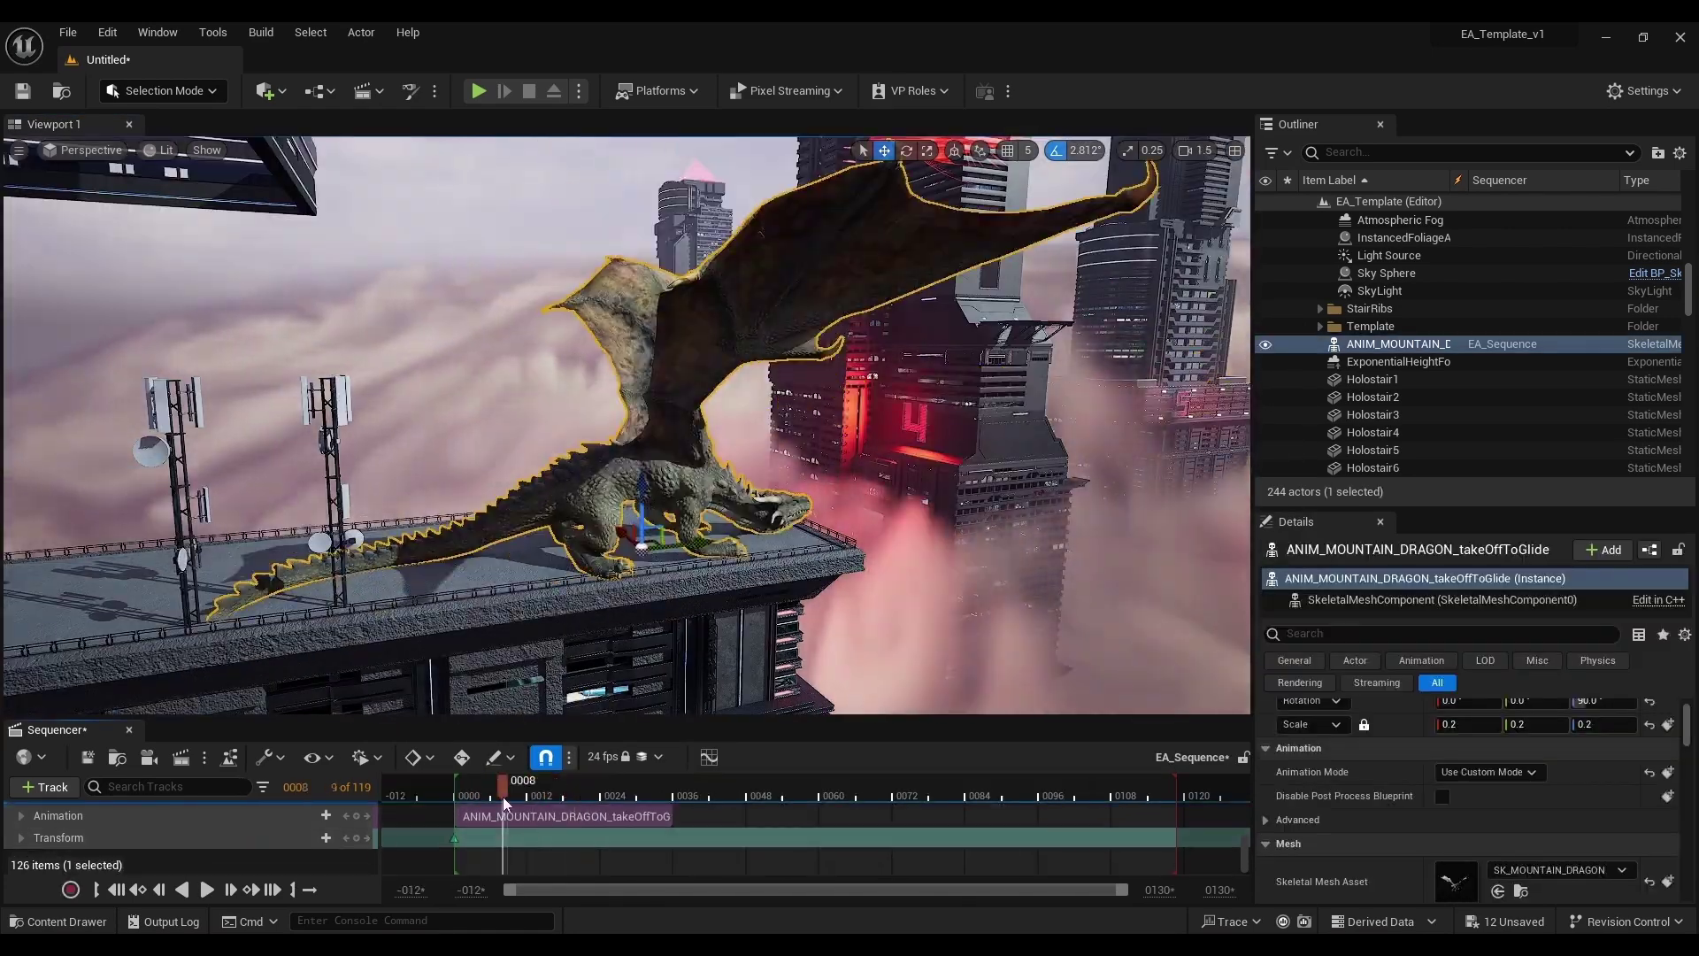
click(357, 837)
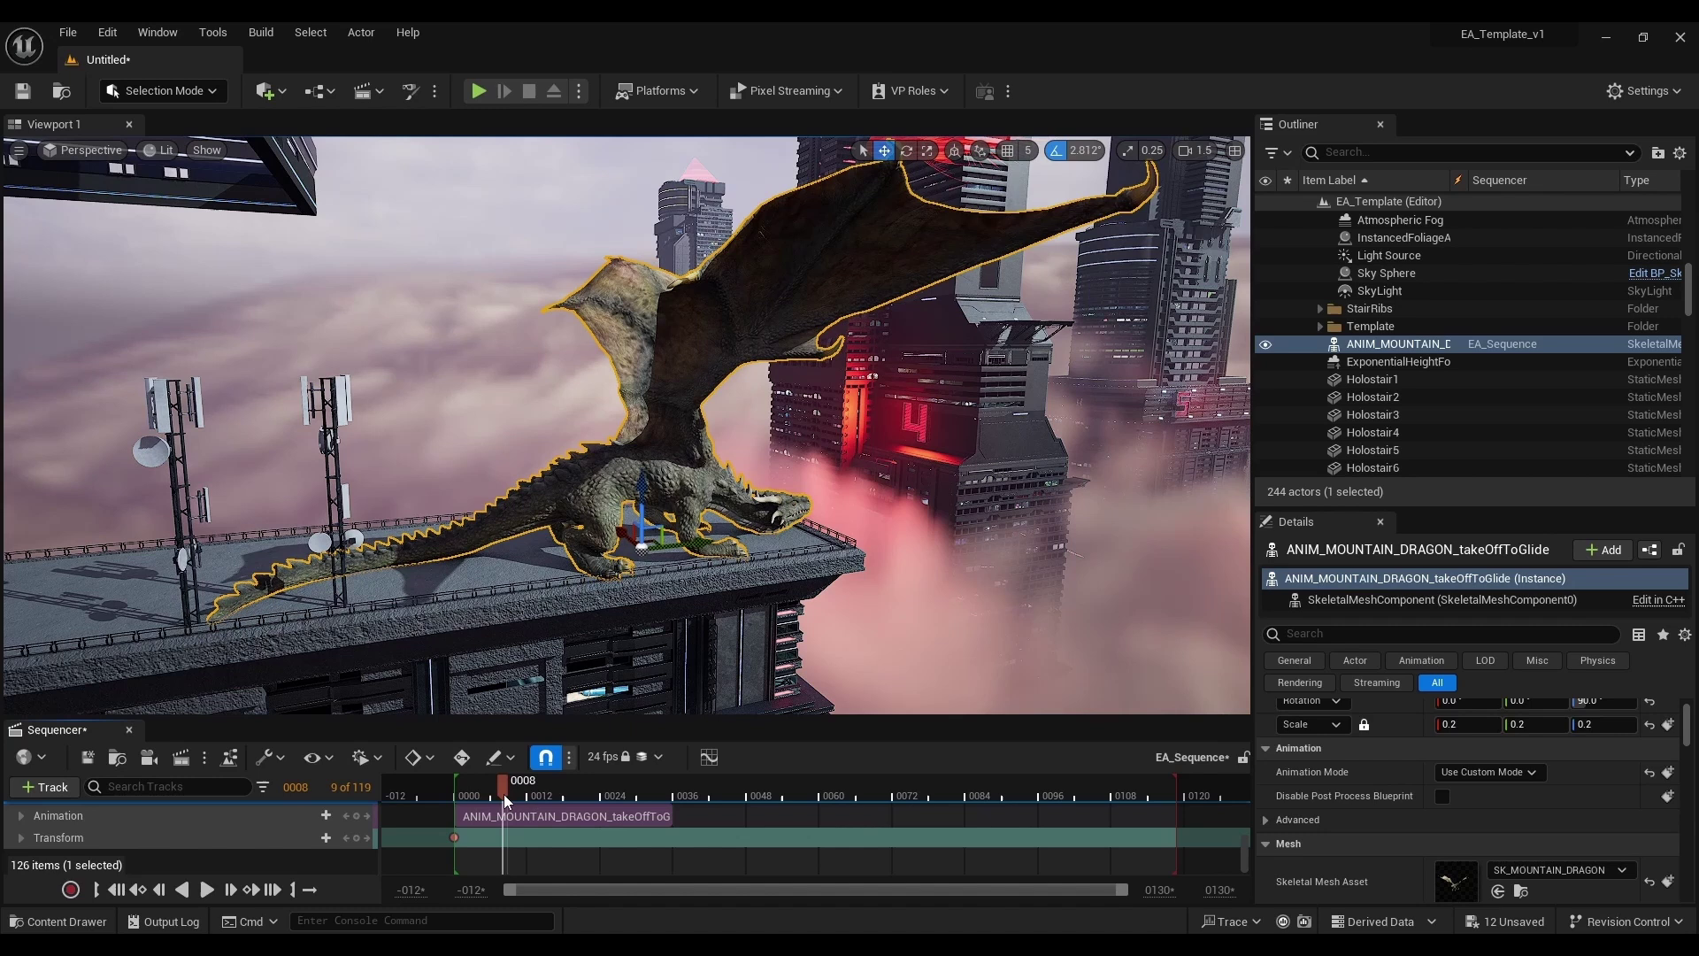
Step: Key the dragon's position at frames 0007 and 0014, and set grid snapping to 100
key(s)
click(542, 793)
key(s)
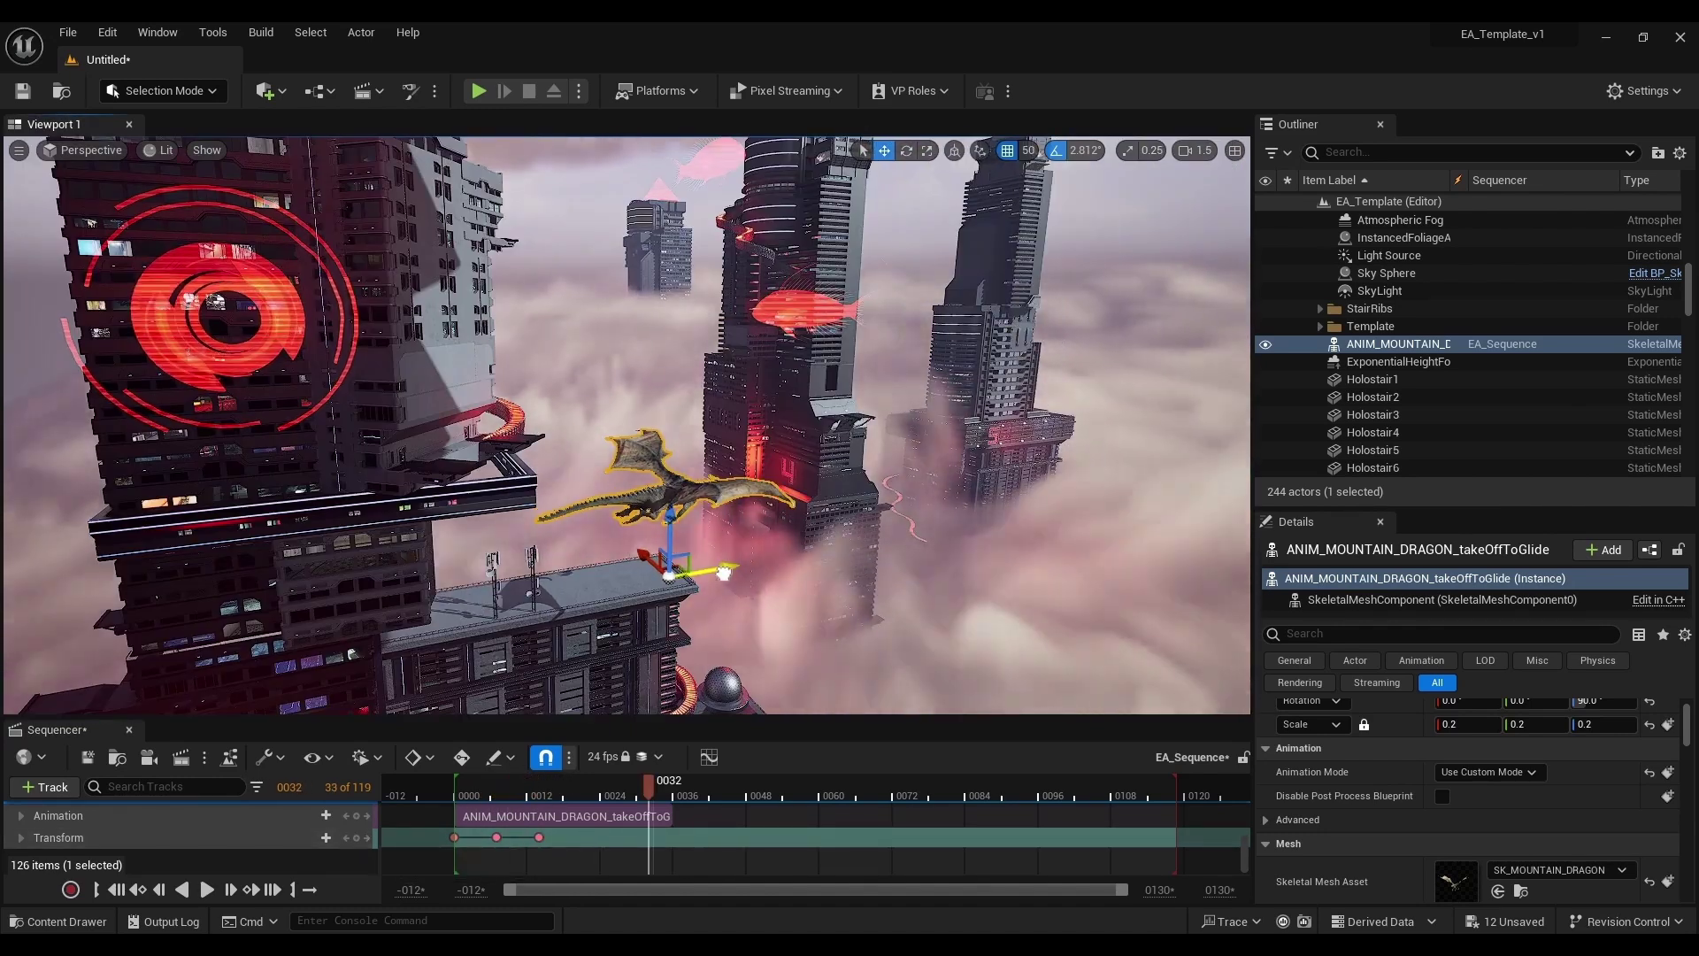
key(ctrl+z)
click(1027, 151)
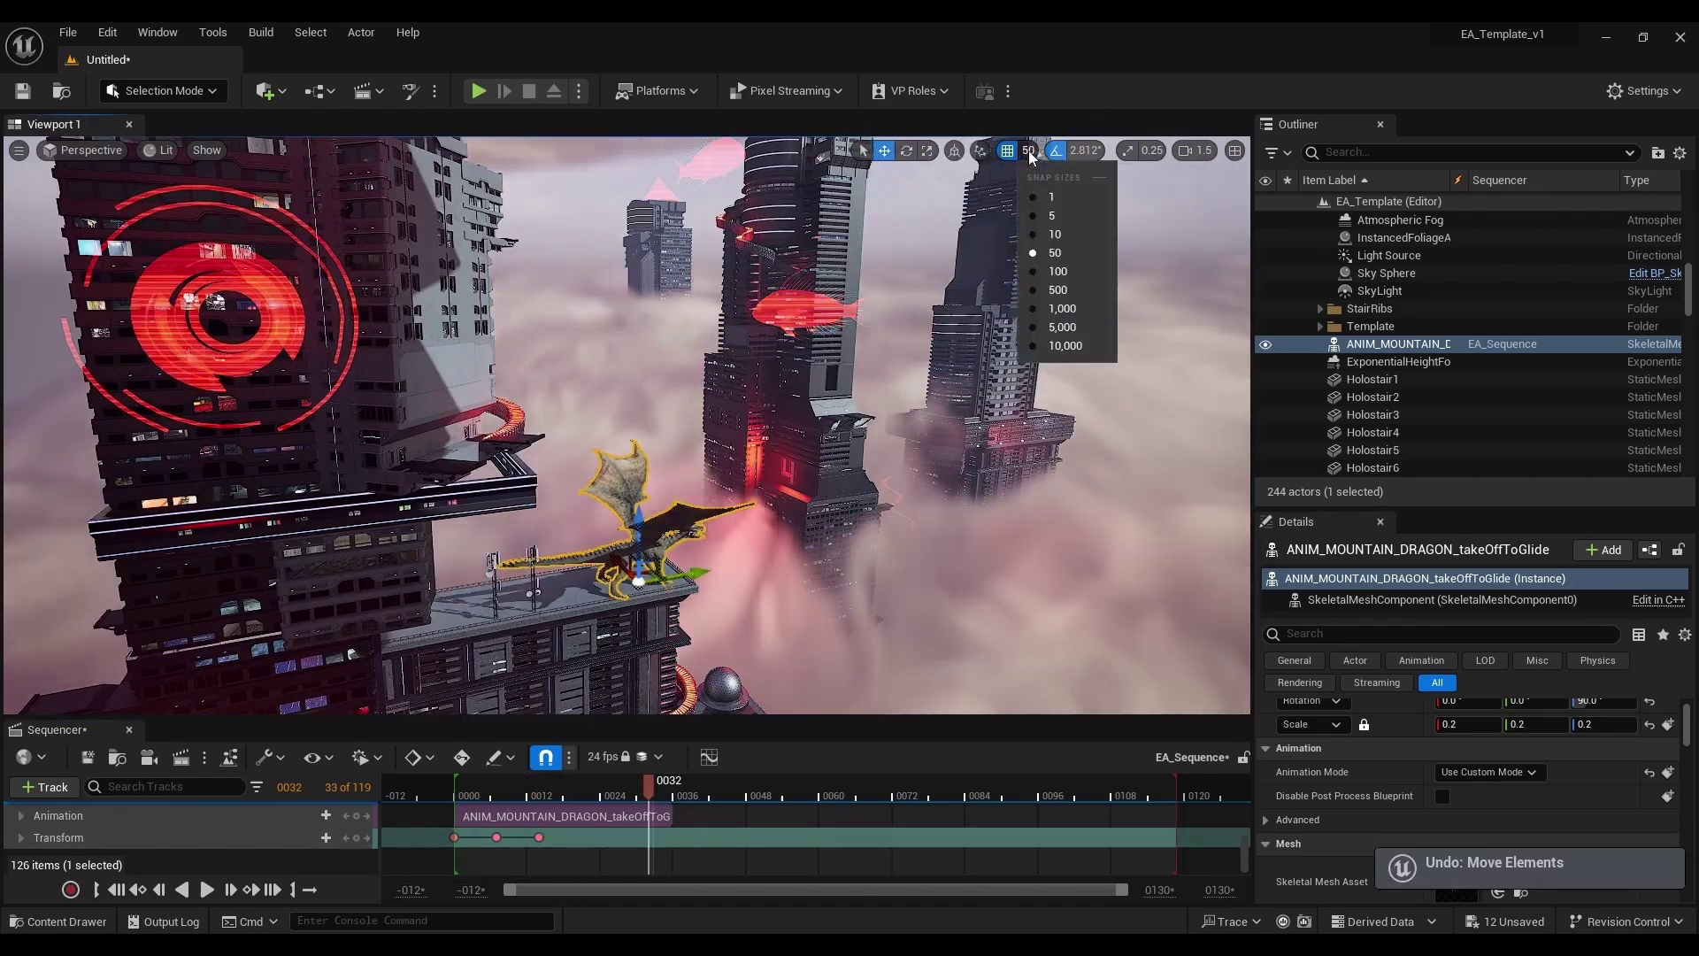
click(1053, 248)
click(563, 791)
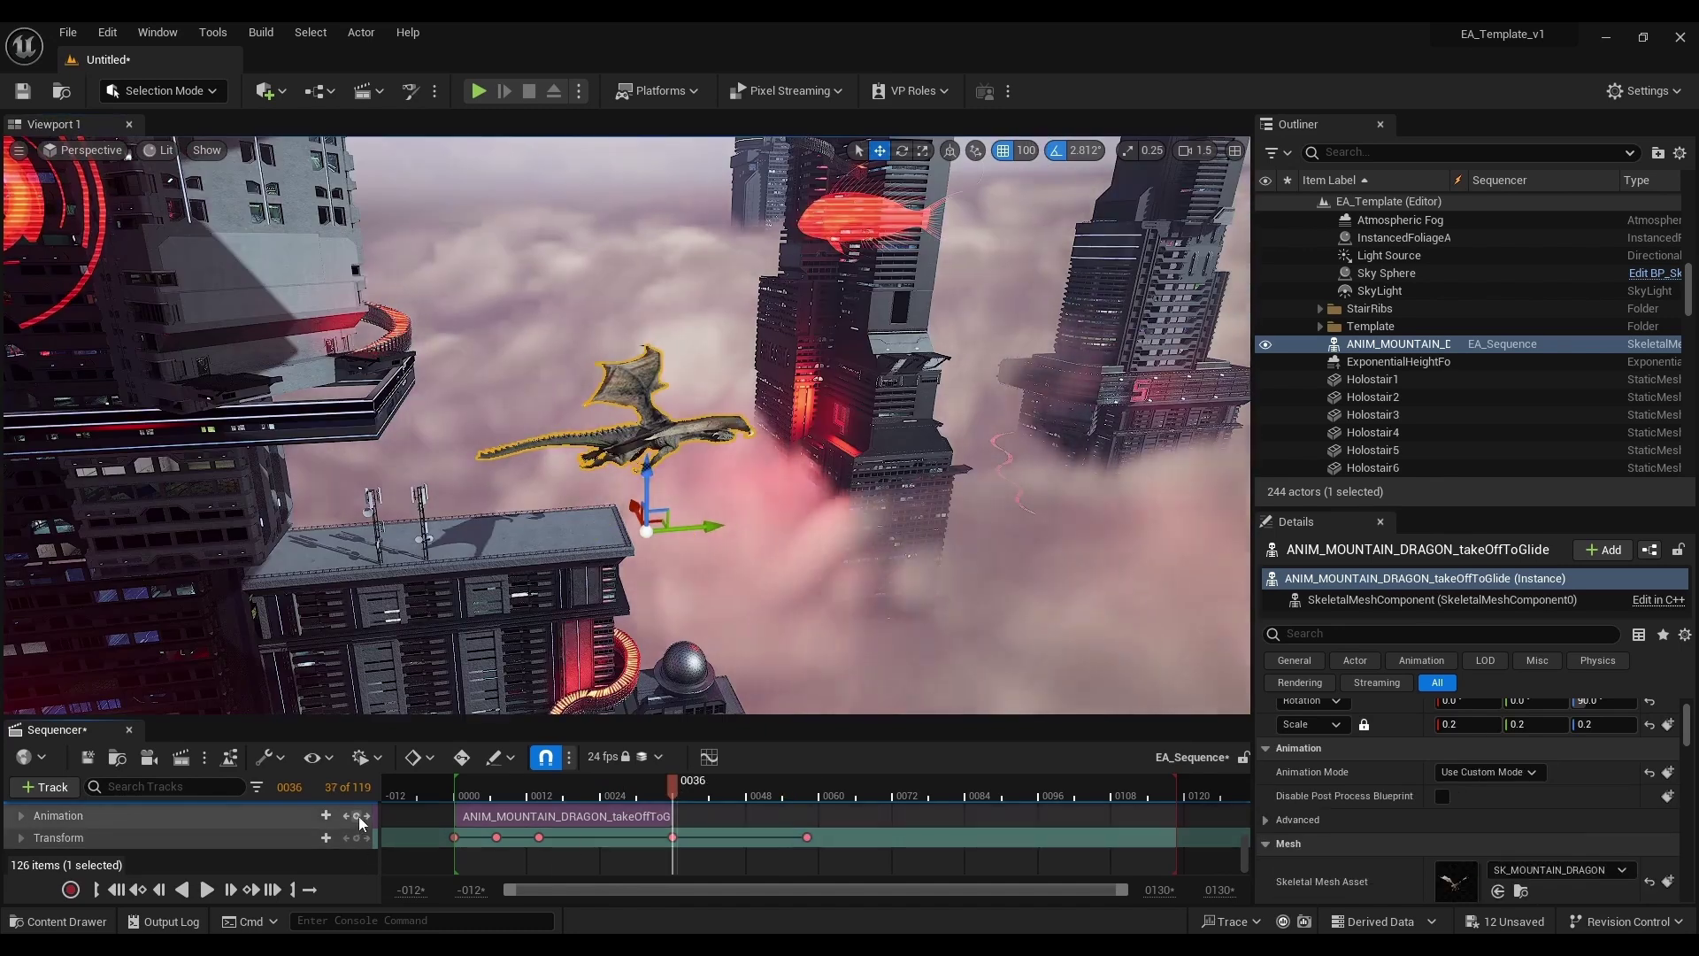
Step: Add a flyNormal flying clip after the dragon's takeOffToGlide section and select it
click(361, 823)
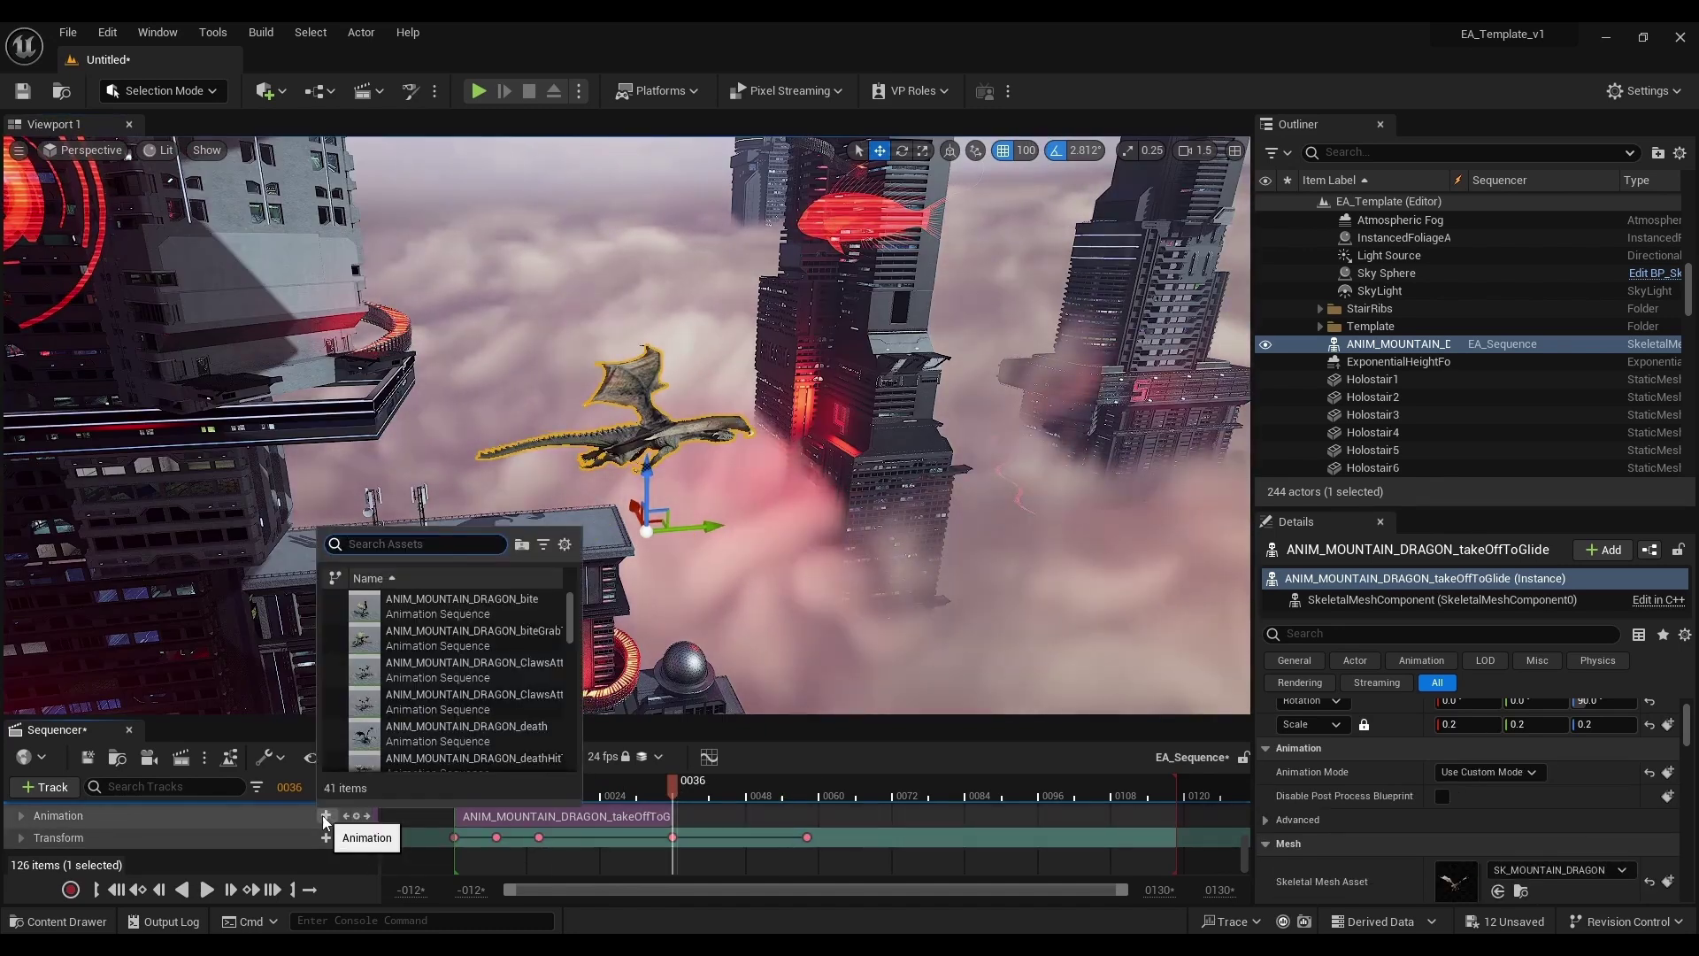
click(478, 587)
click(705, 791)
click(721, 861)
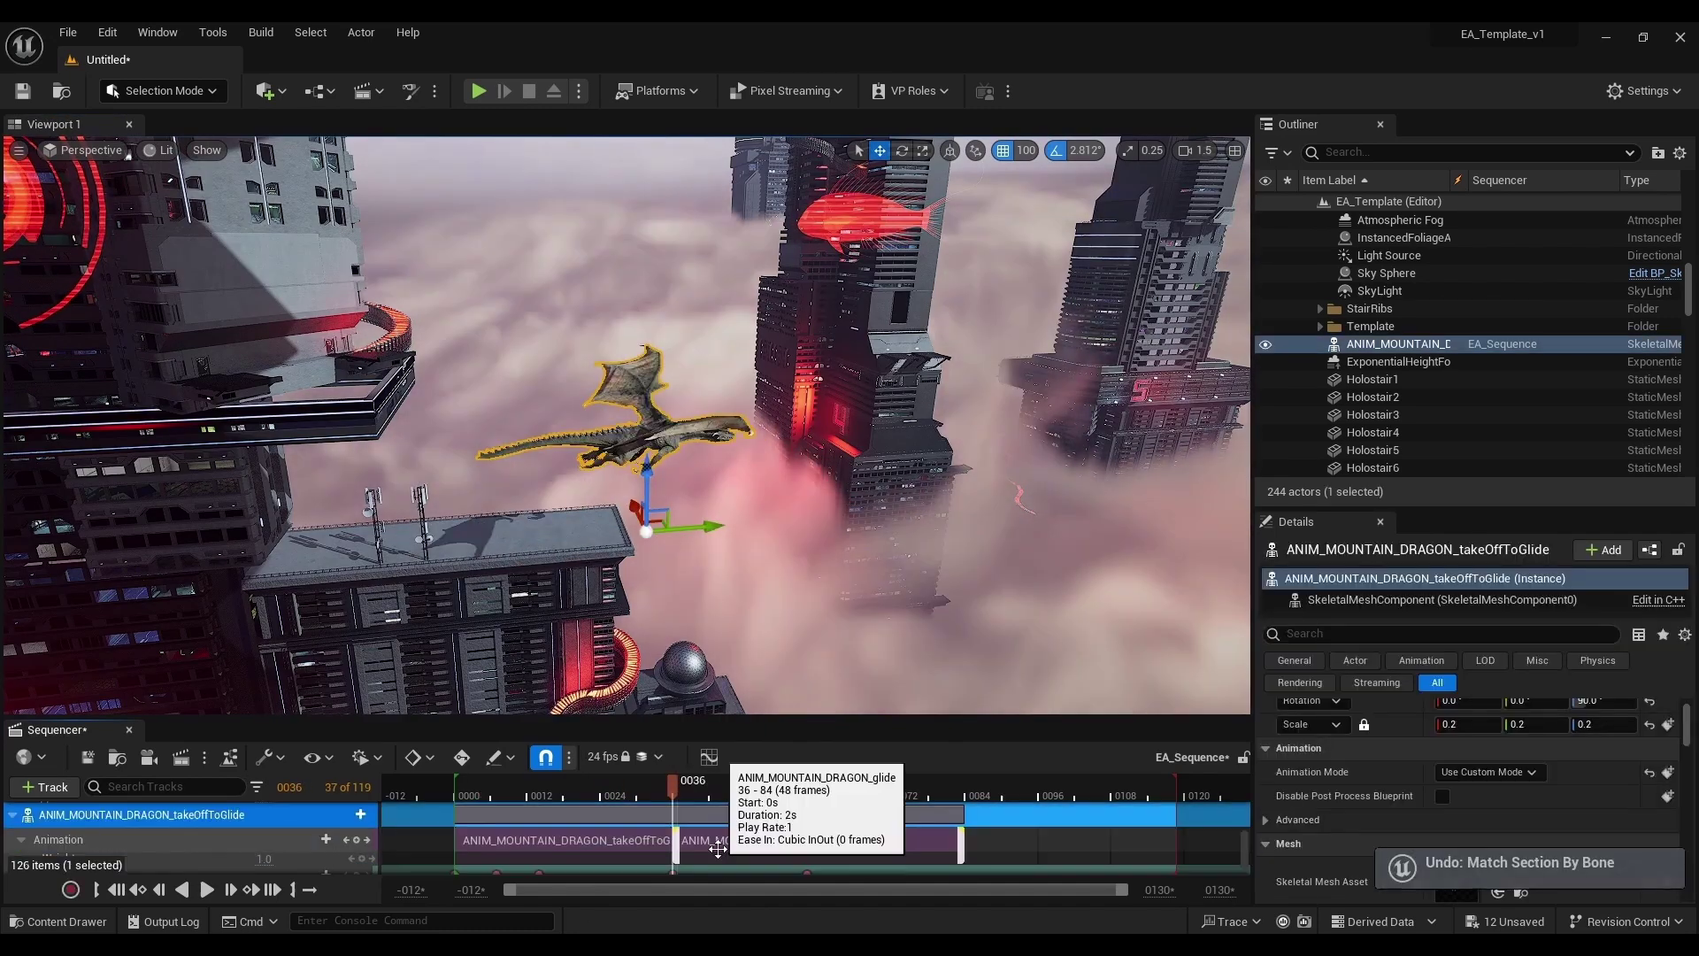
Step: Blend takeOffToGlide into flyNormal with Match With This Bone In Next Clip, then preview through the render camera
right_click(721, 840)
mouse_move(835, 652)
click(1098, 235)
click(815, 791)
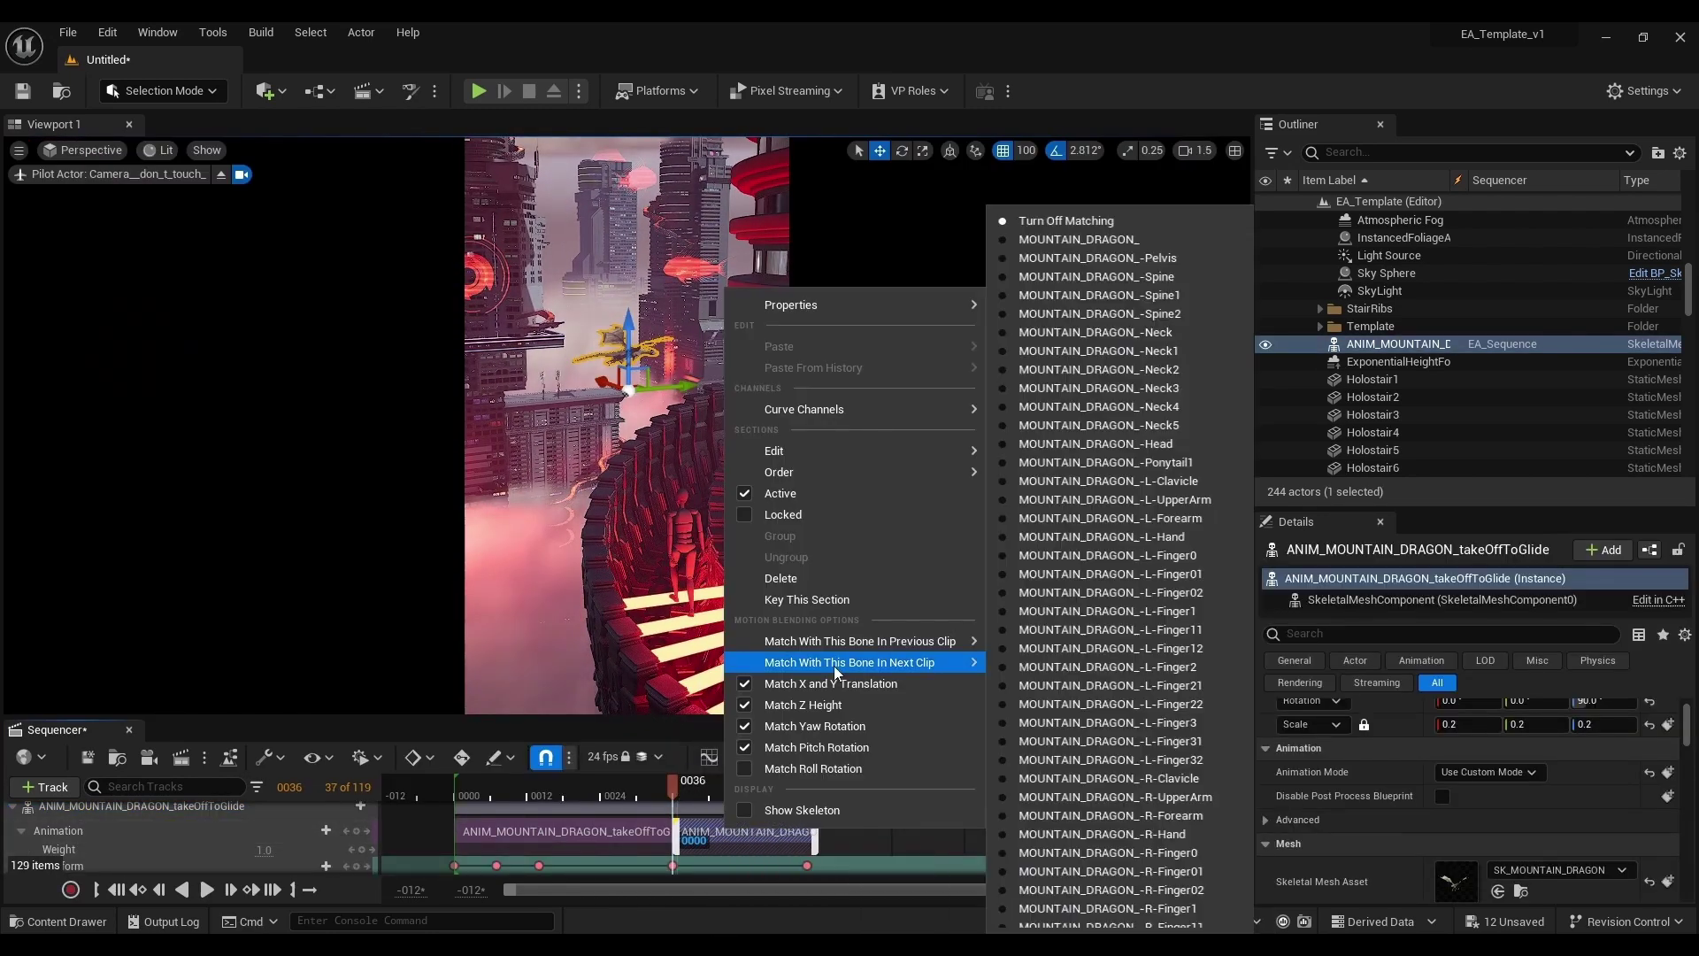
click(680, 790)
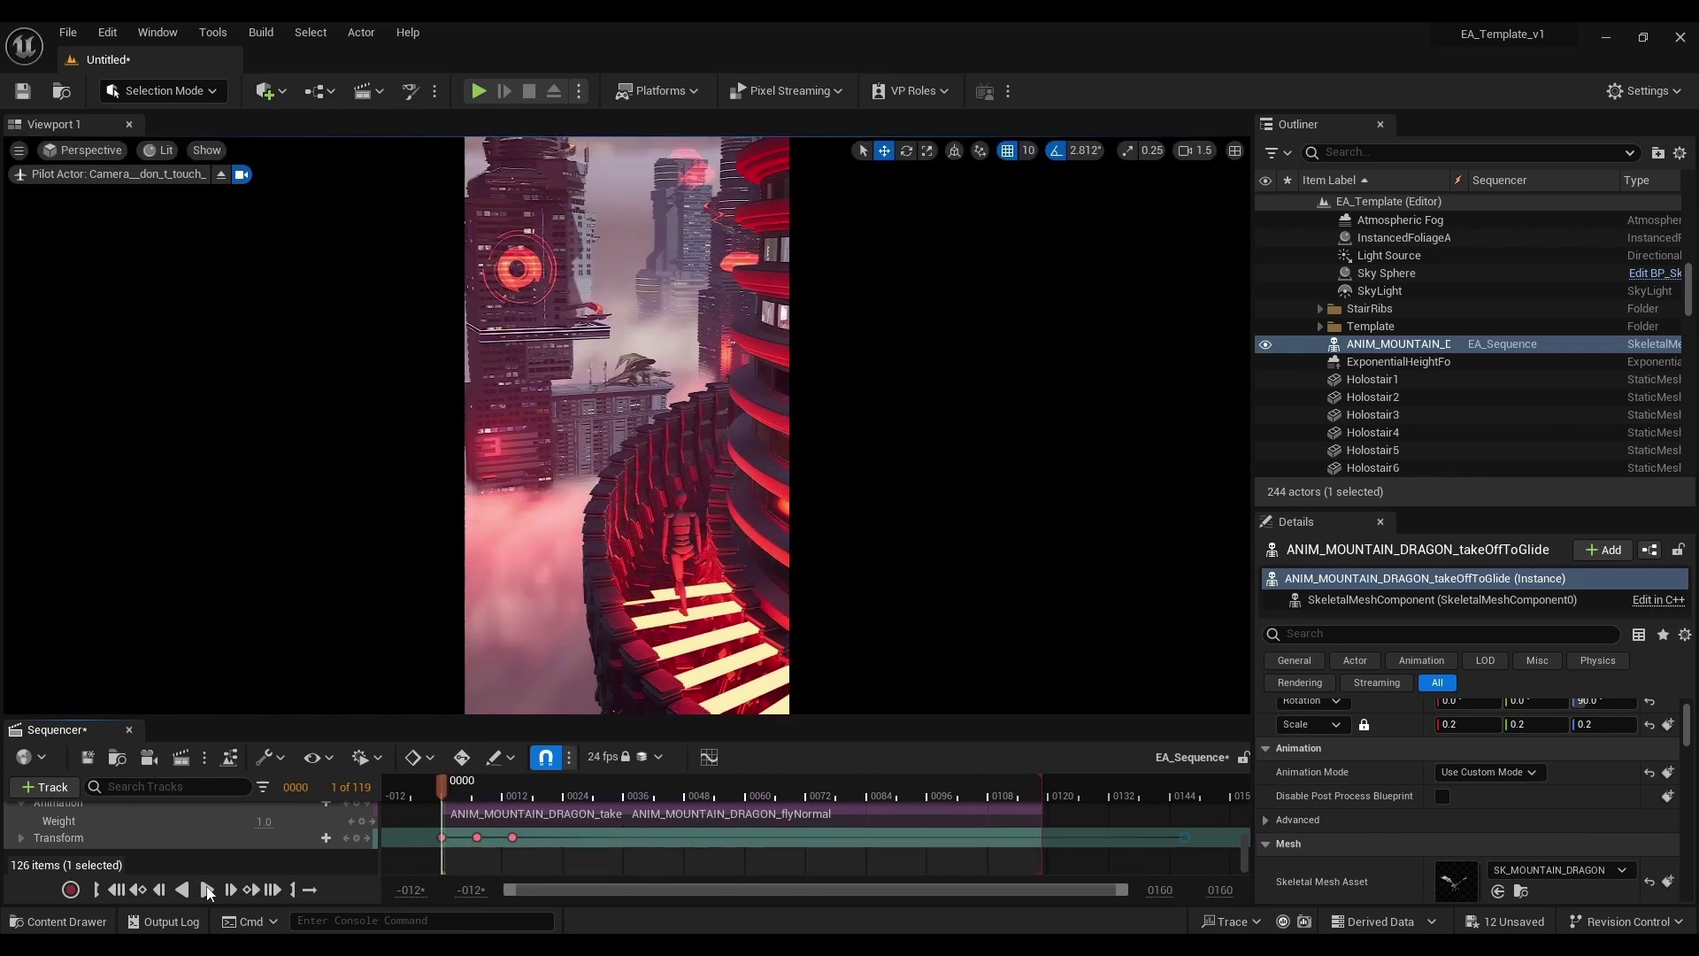
click(207, 890)
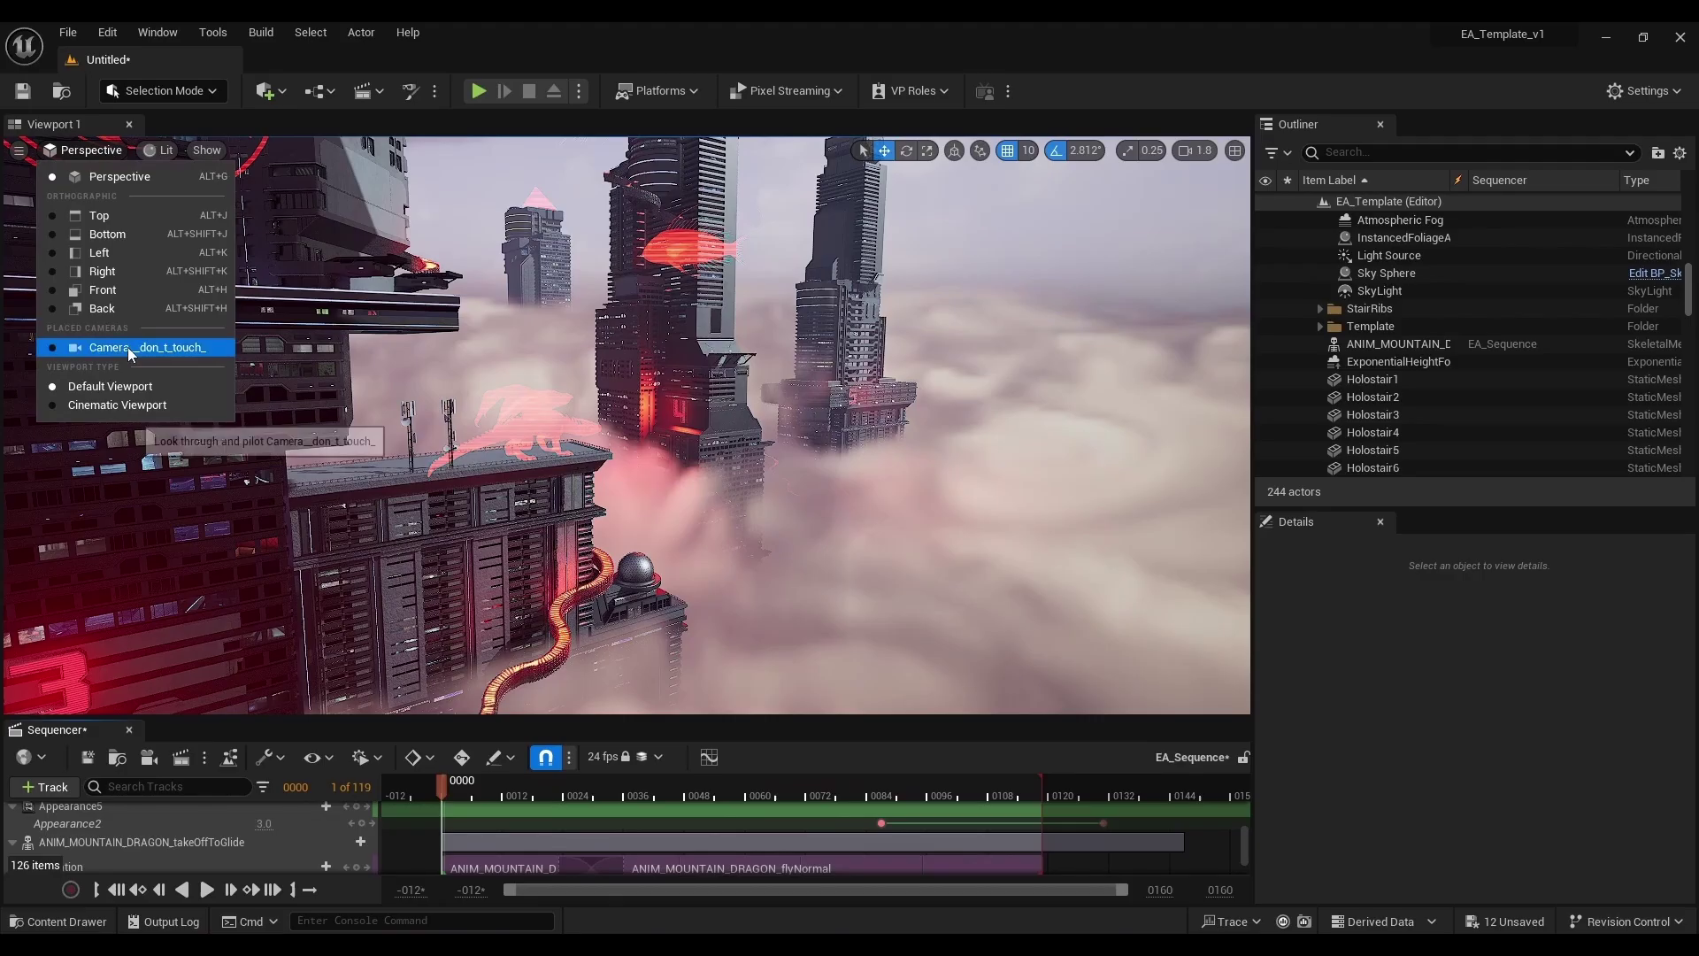
click(127, 347)
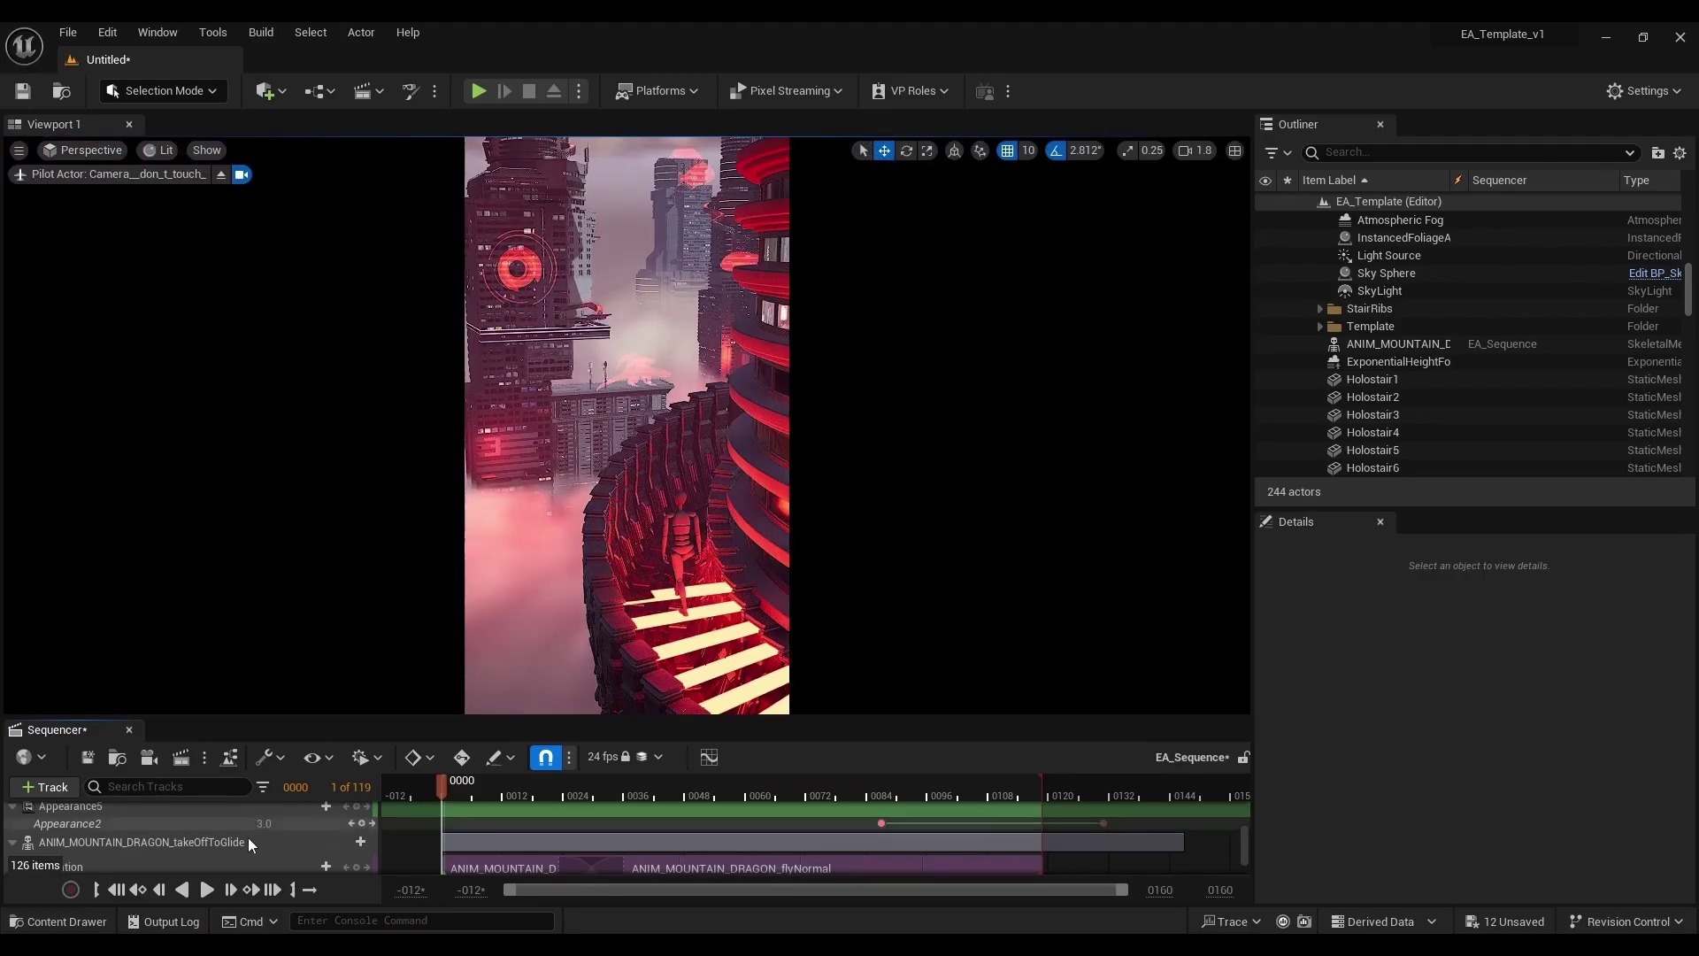
Step: Play EA_Sequence from the start, then bring the SK_Cyberpunk_Hero_C character into close view
click(207, 890)
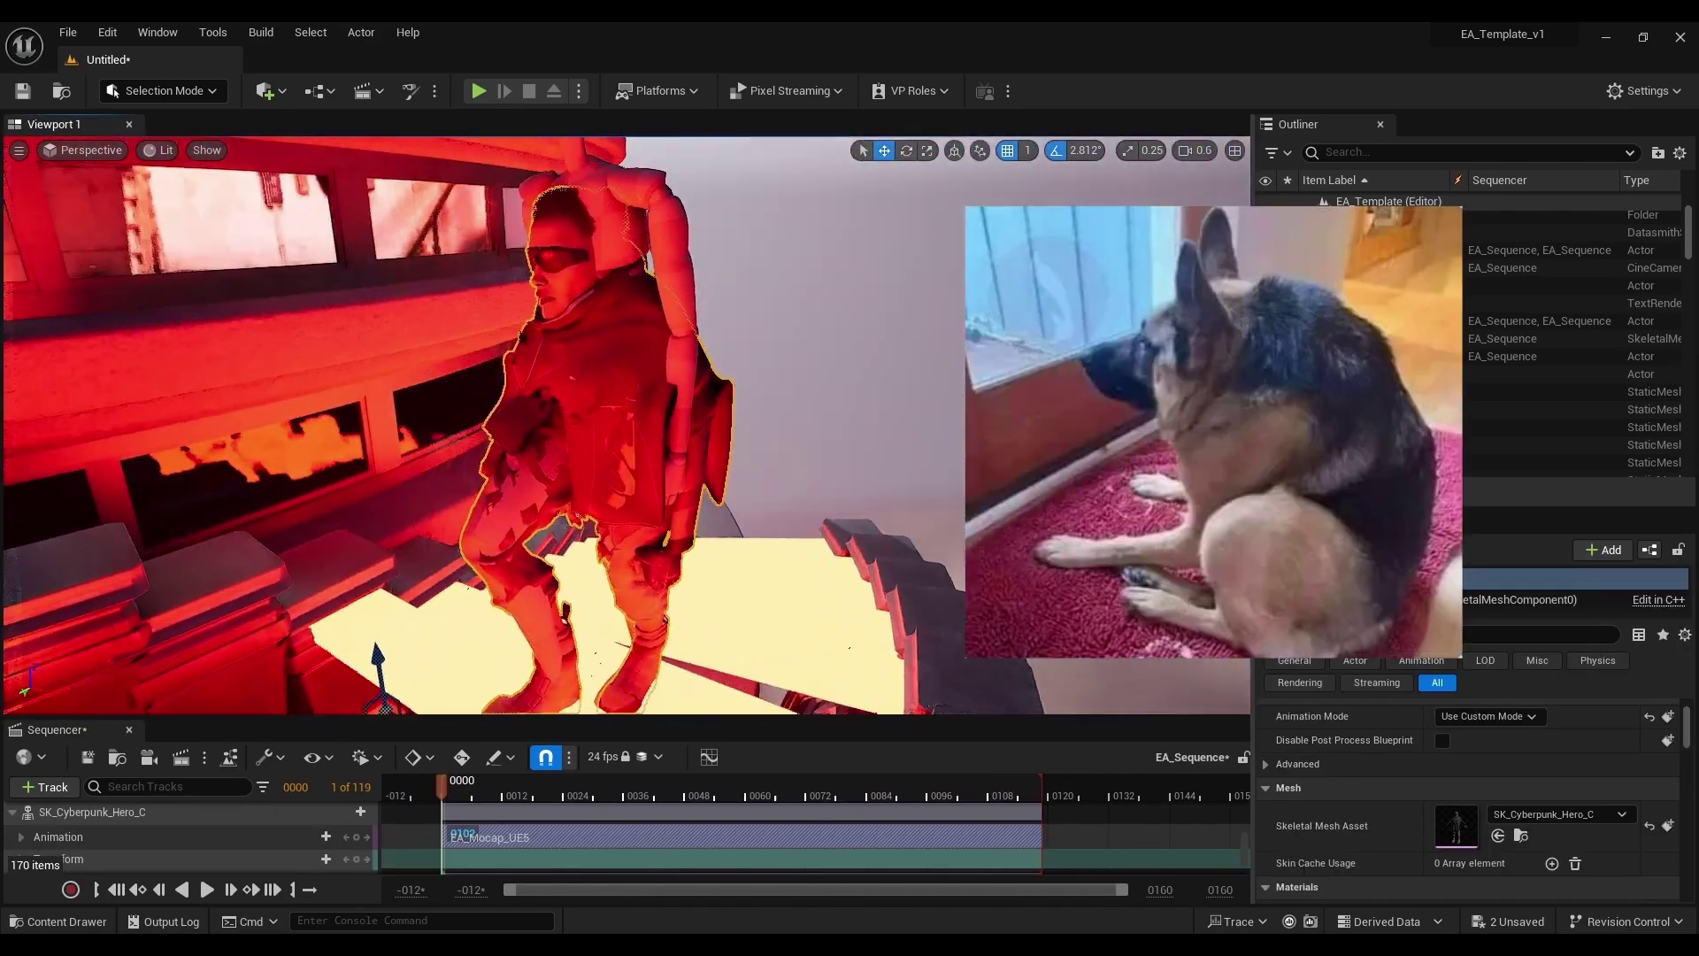
key(Escape)
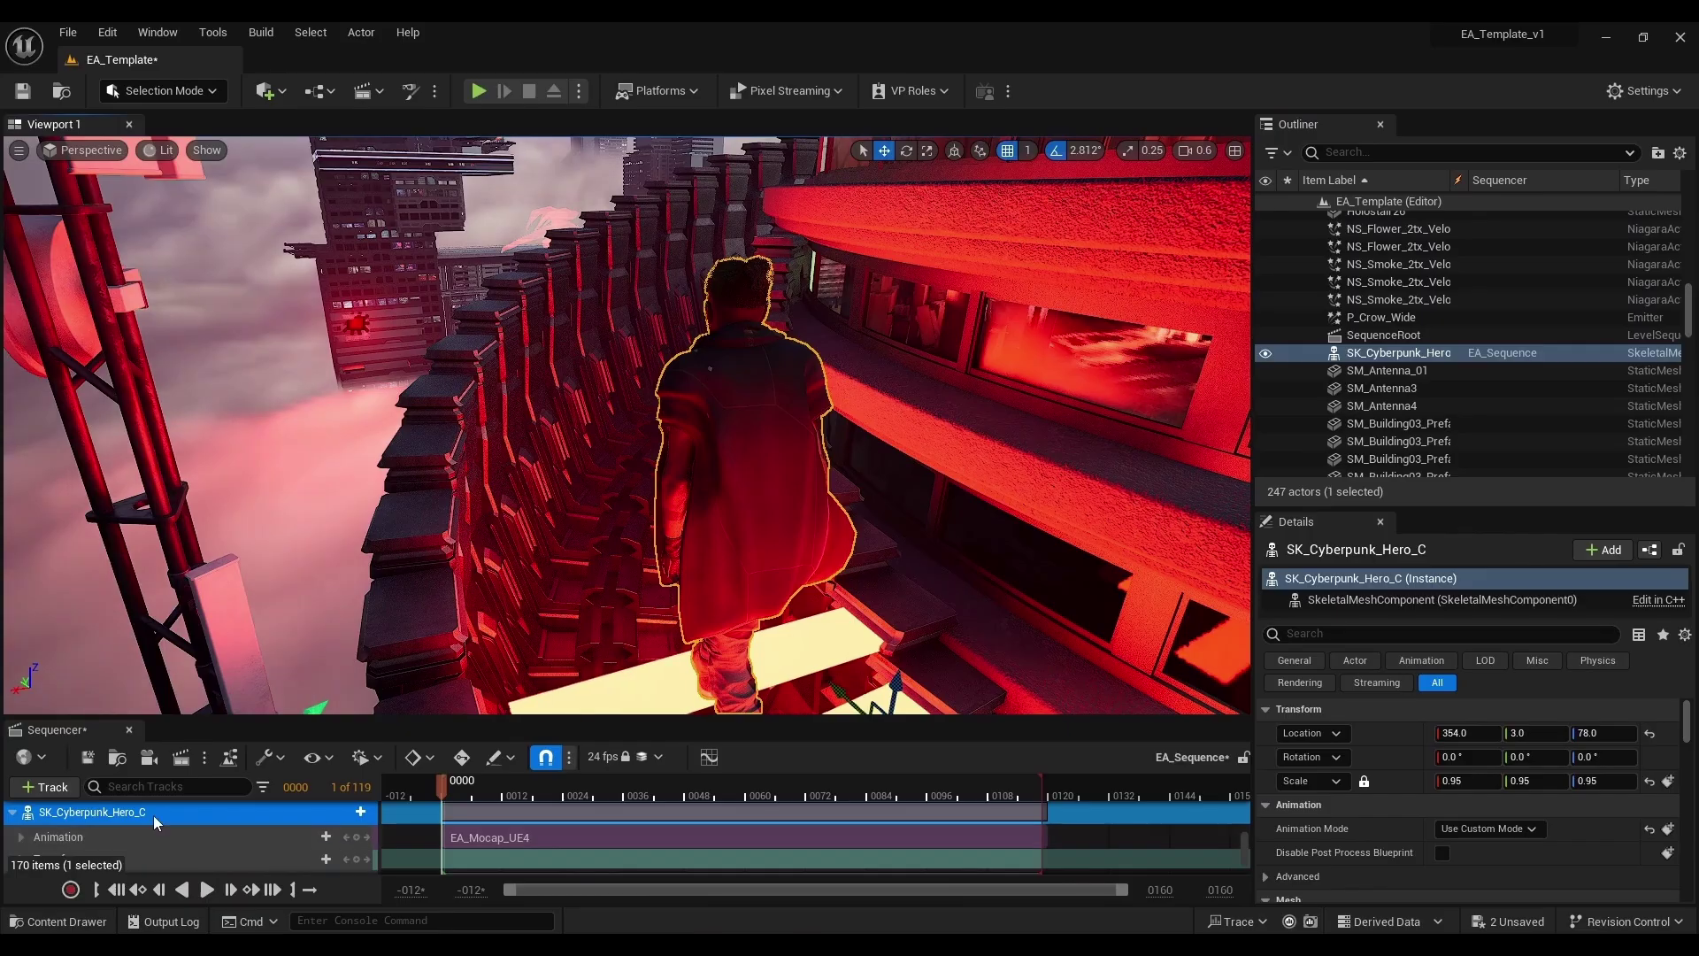
Step: Convert the hero's animation track to an FKControlRig with Edit With FK Control Rig
right_click(152, 812)
click(295, 395)
click(969, 678)
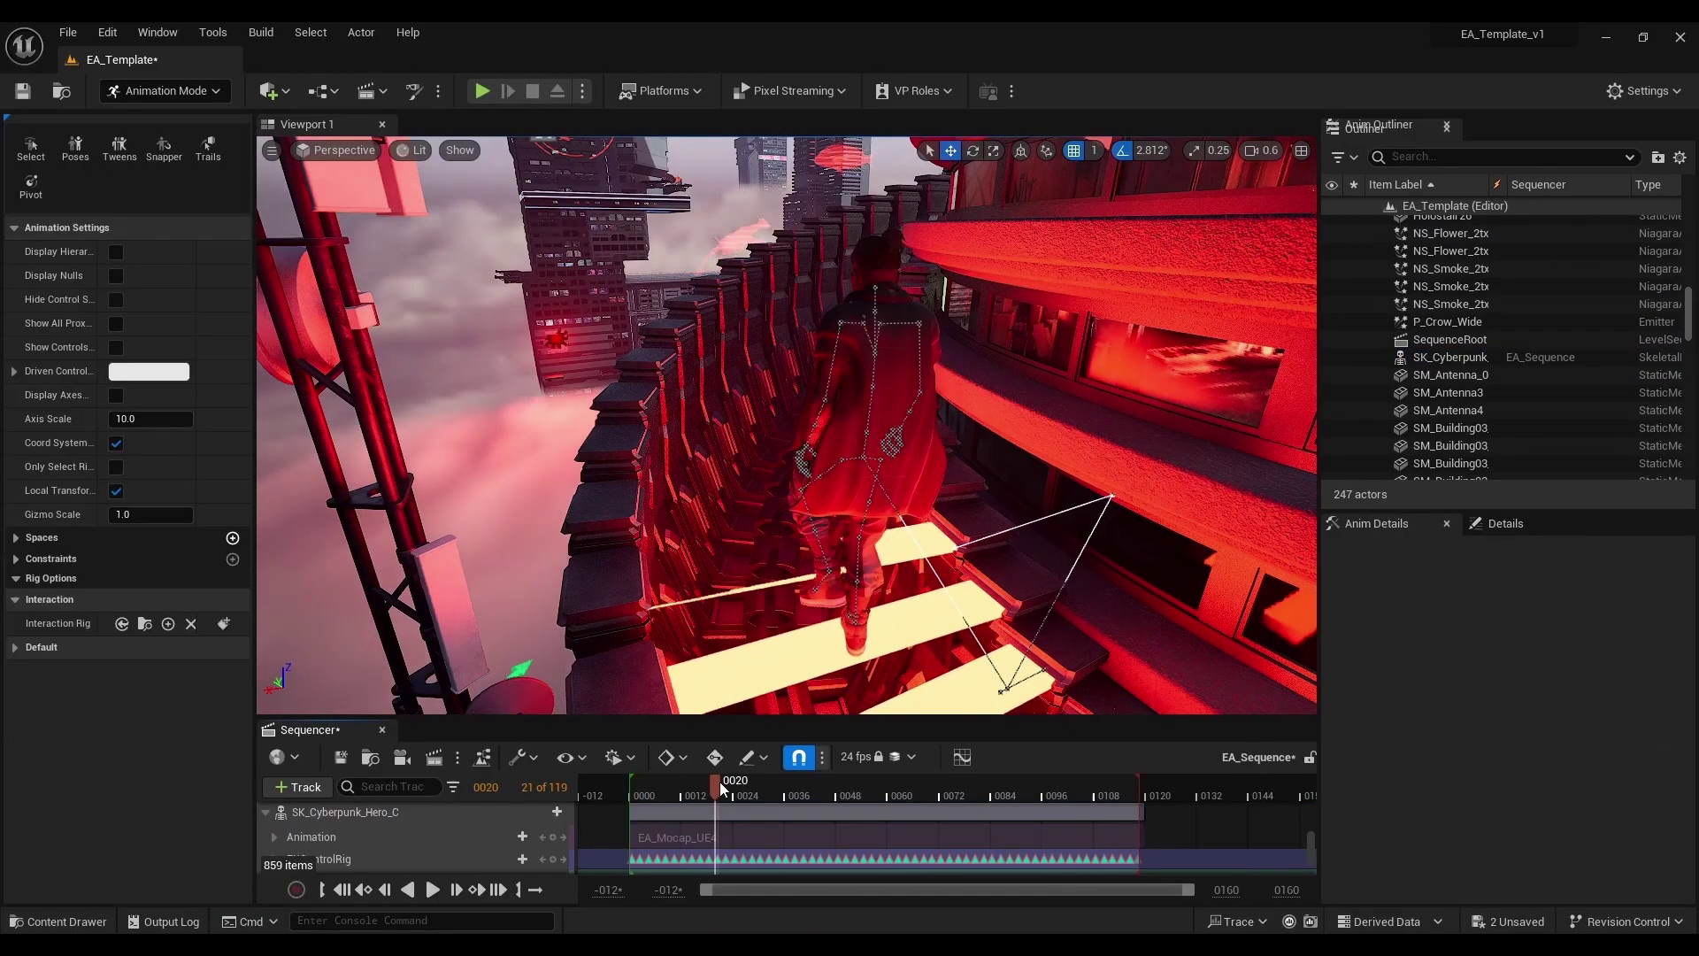
Step: Adjust the clavicle_l_2 pose at frame 0000, check frame 0052, then select clavicle_r_2
click(1453, 296)
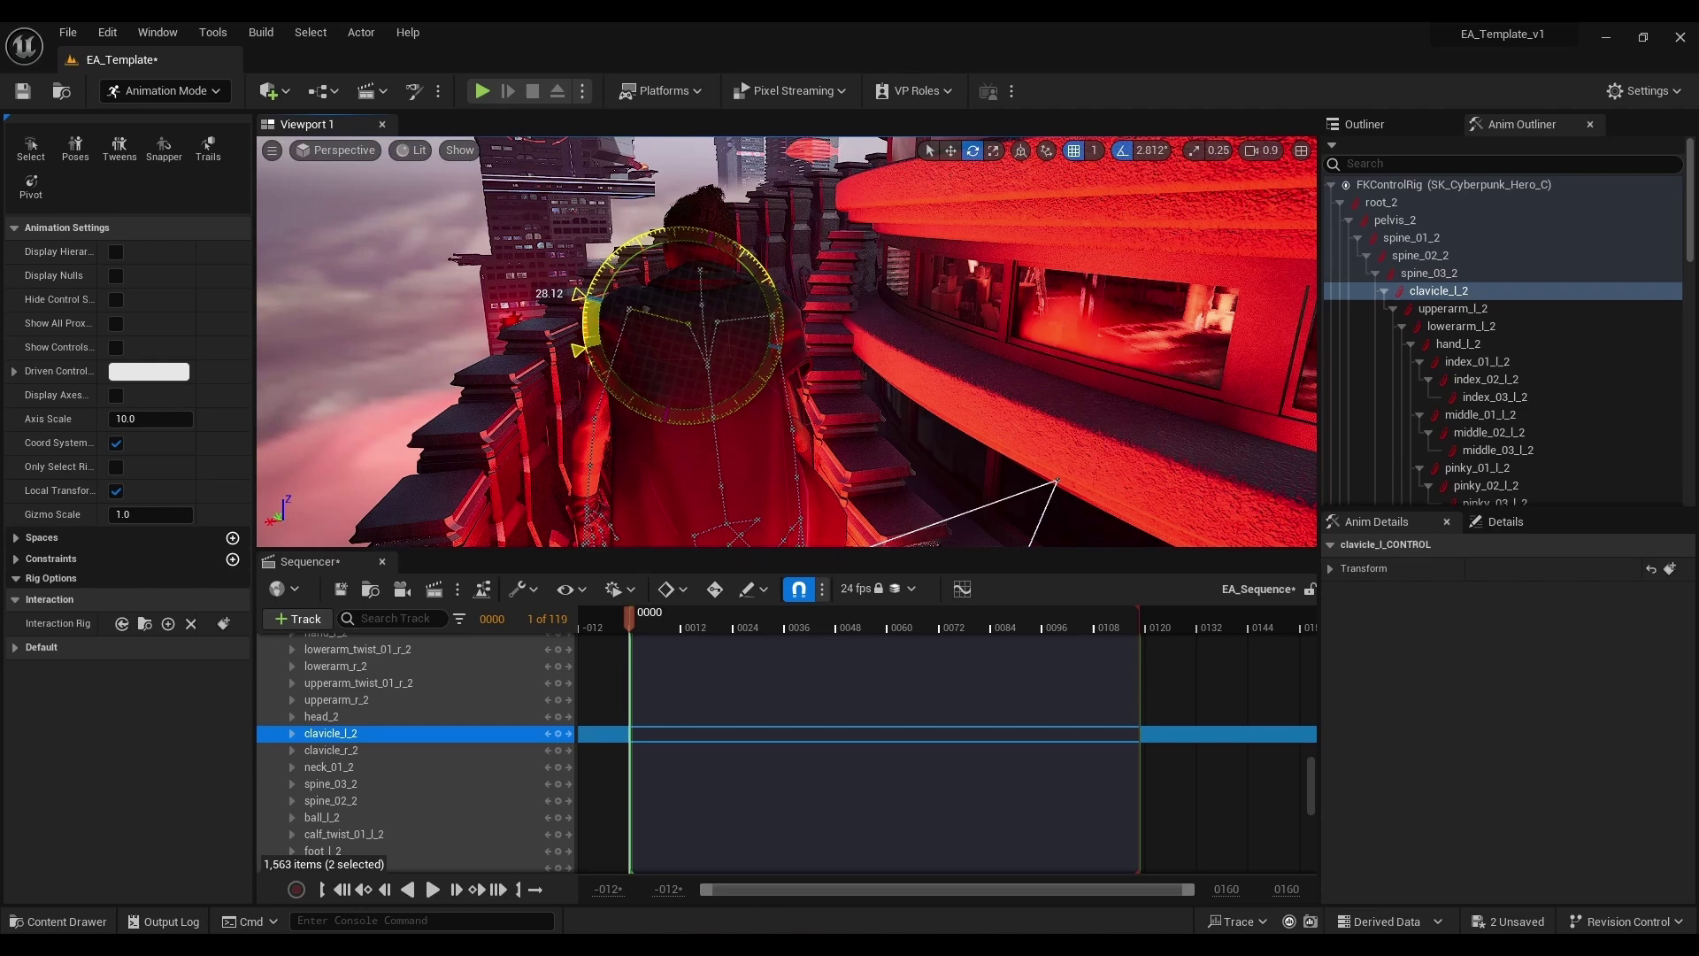
key(w)
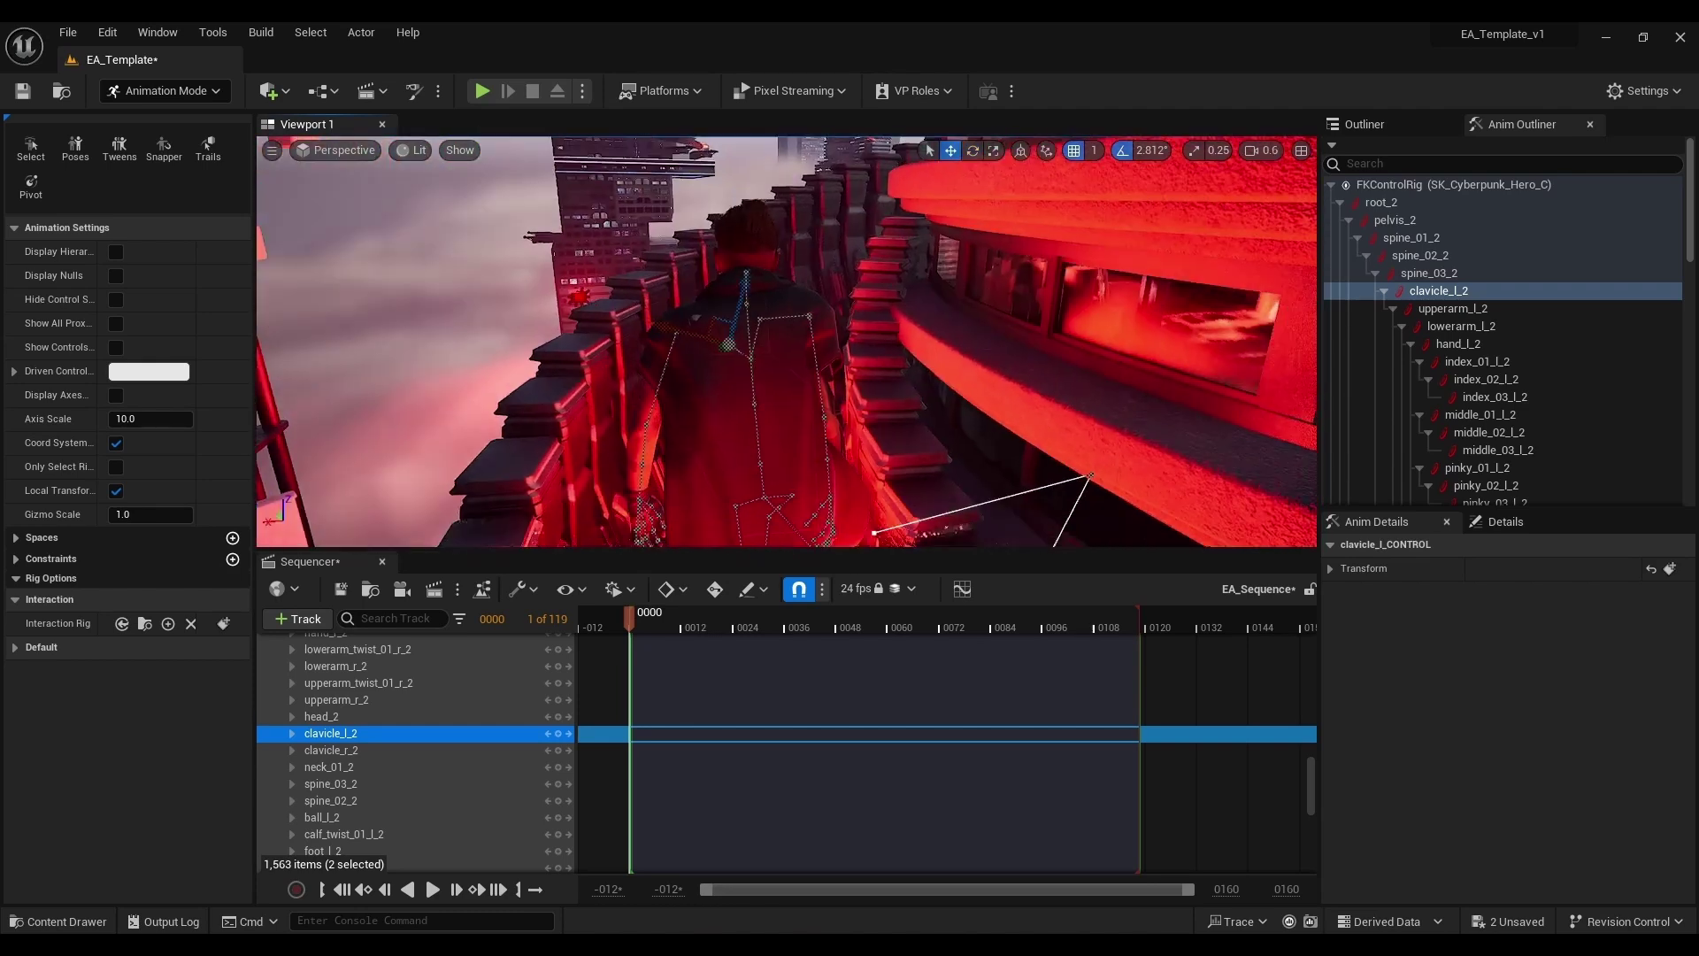
click(852, 619)
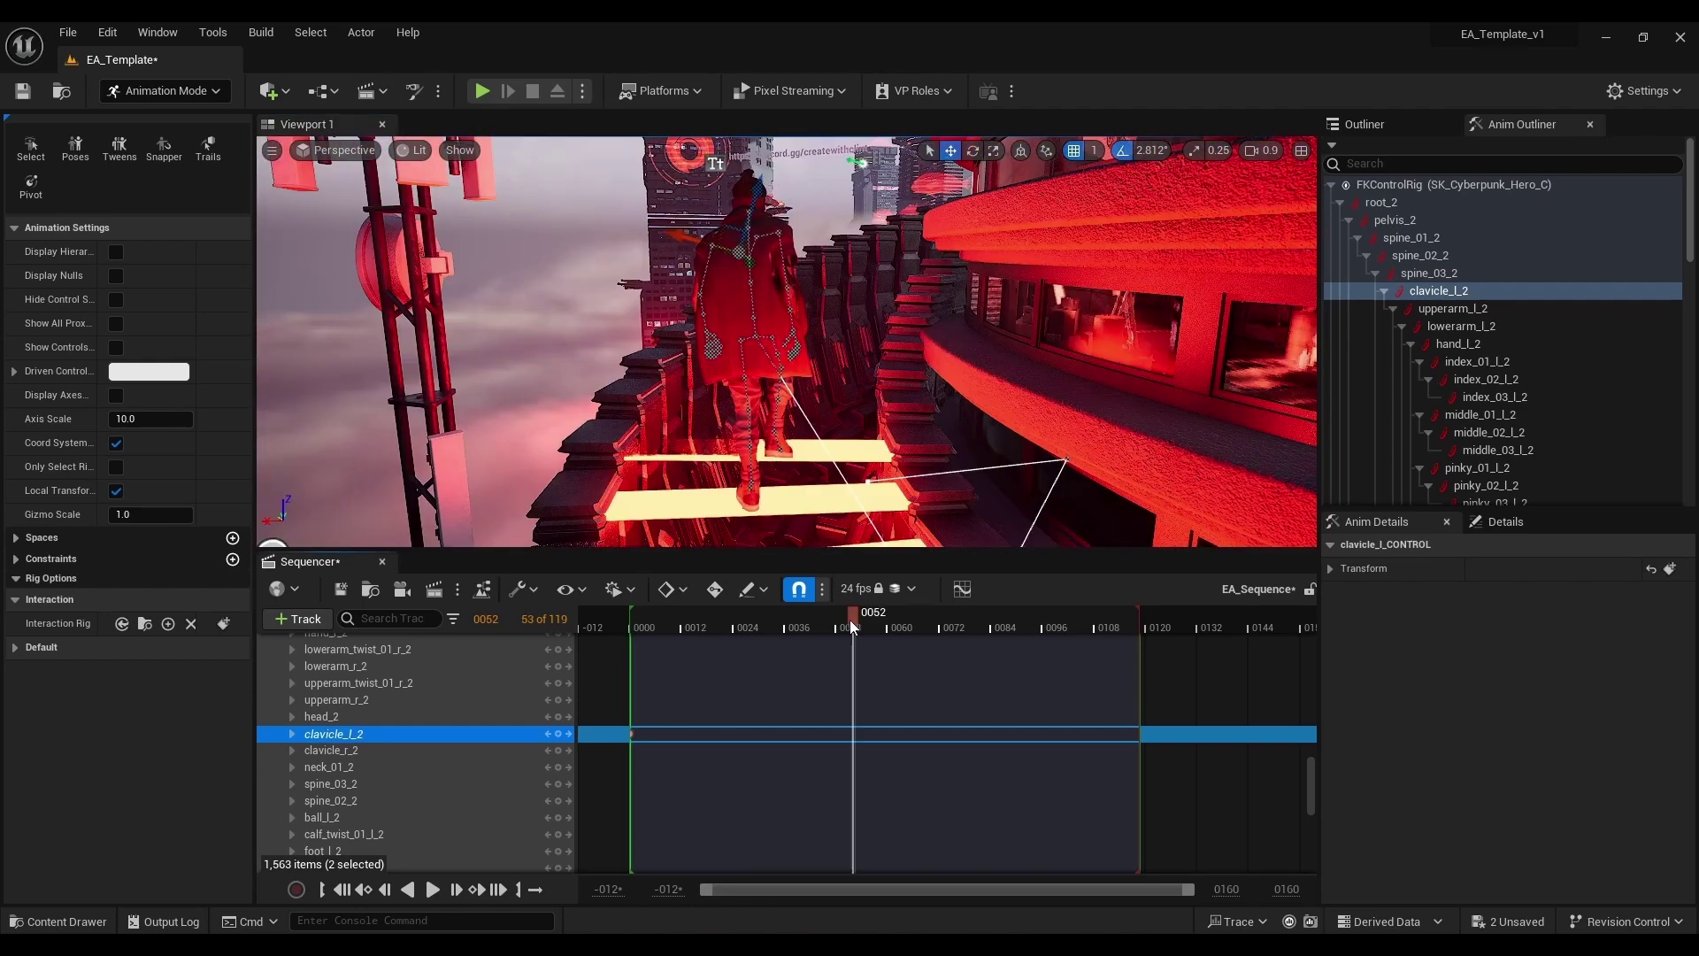
click(634, 644)
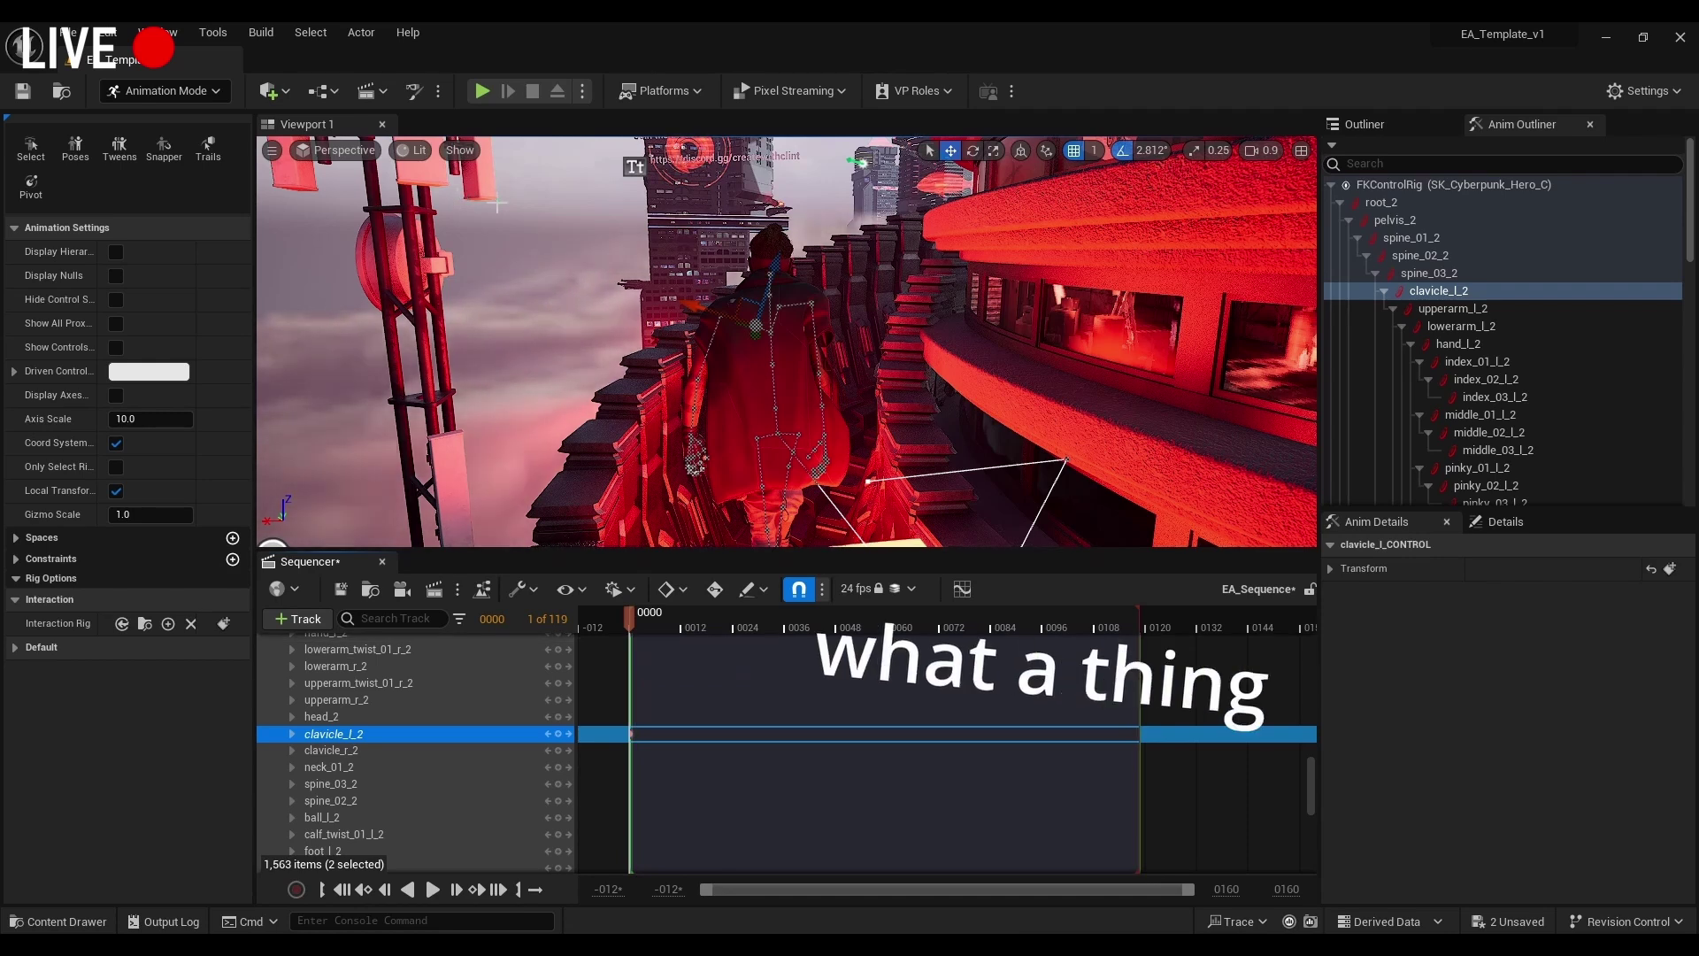
click(767, 344)
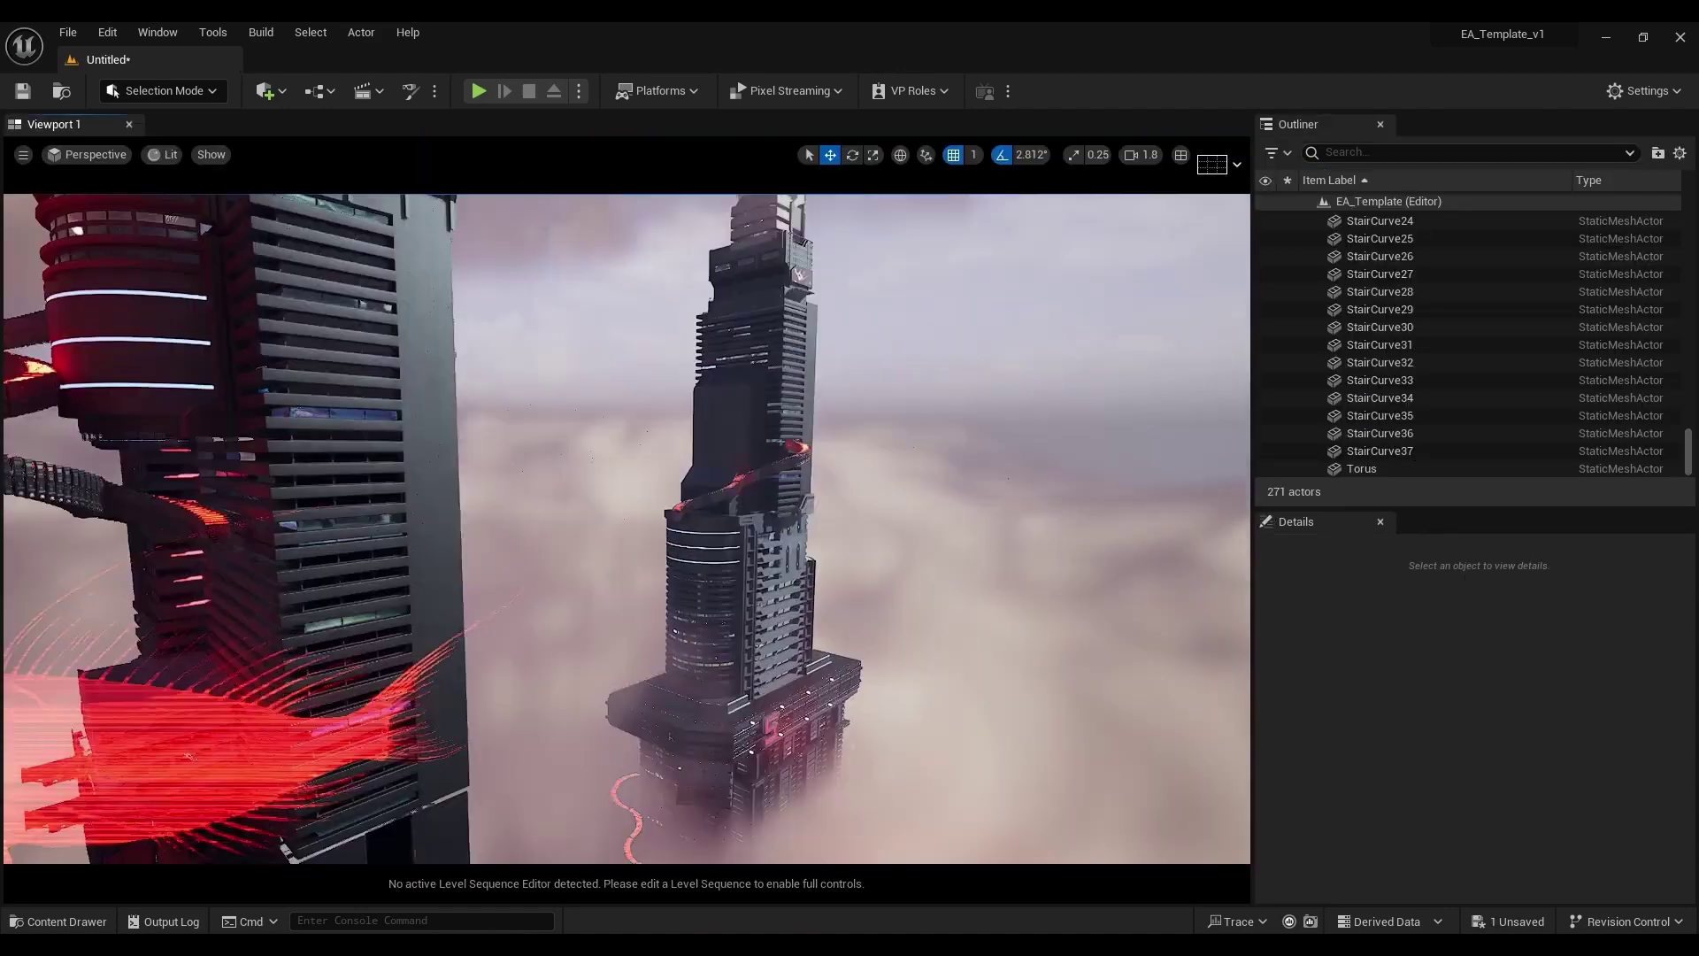
Step: Rotate StairCurve38 into the spiral and add copies like StairCurve39 further along it
click(1024, 569)
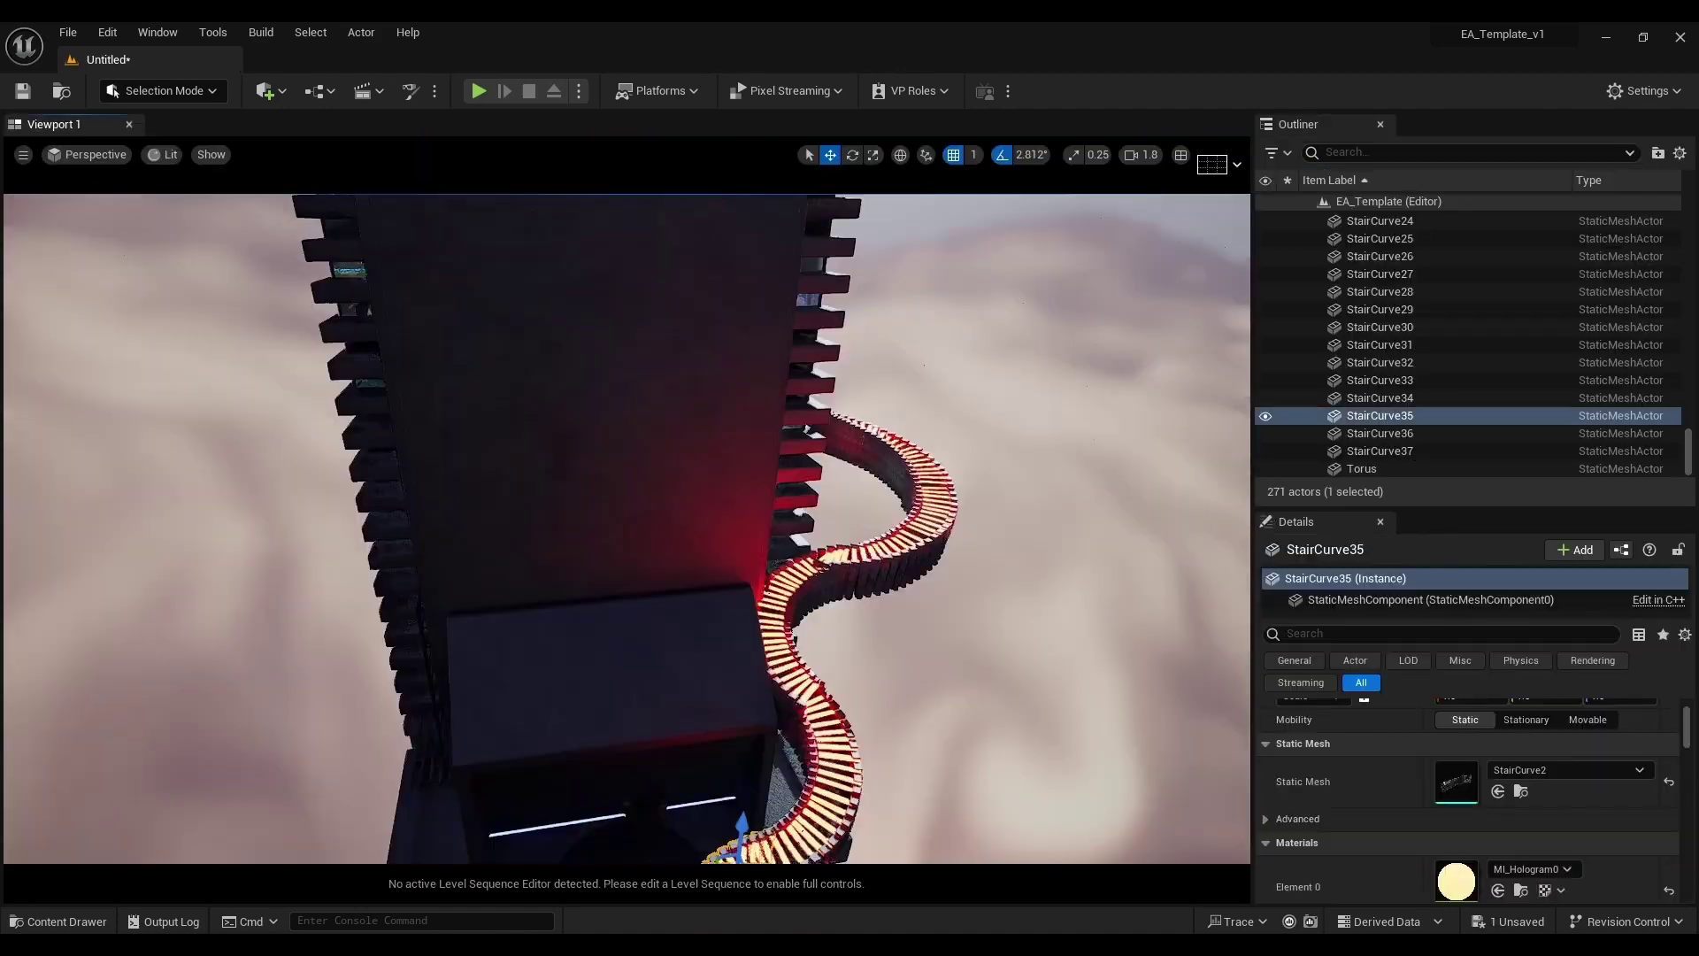
key(e)
drag(531, 335, 431, 550)
right_drag(431, 550, 664, 380)
key(w)
alt+drag(666, 372, 567, 532)
right_drag(567, 531, 495, 461)
scroll(531, 495, down, 2)
key(Escape)
right_drag(169, 244, 169, 244)
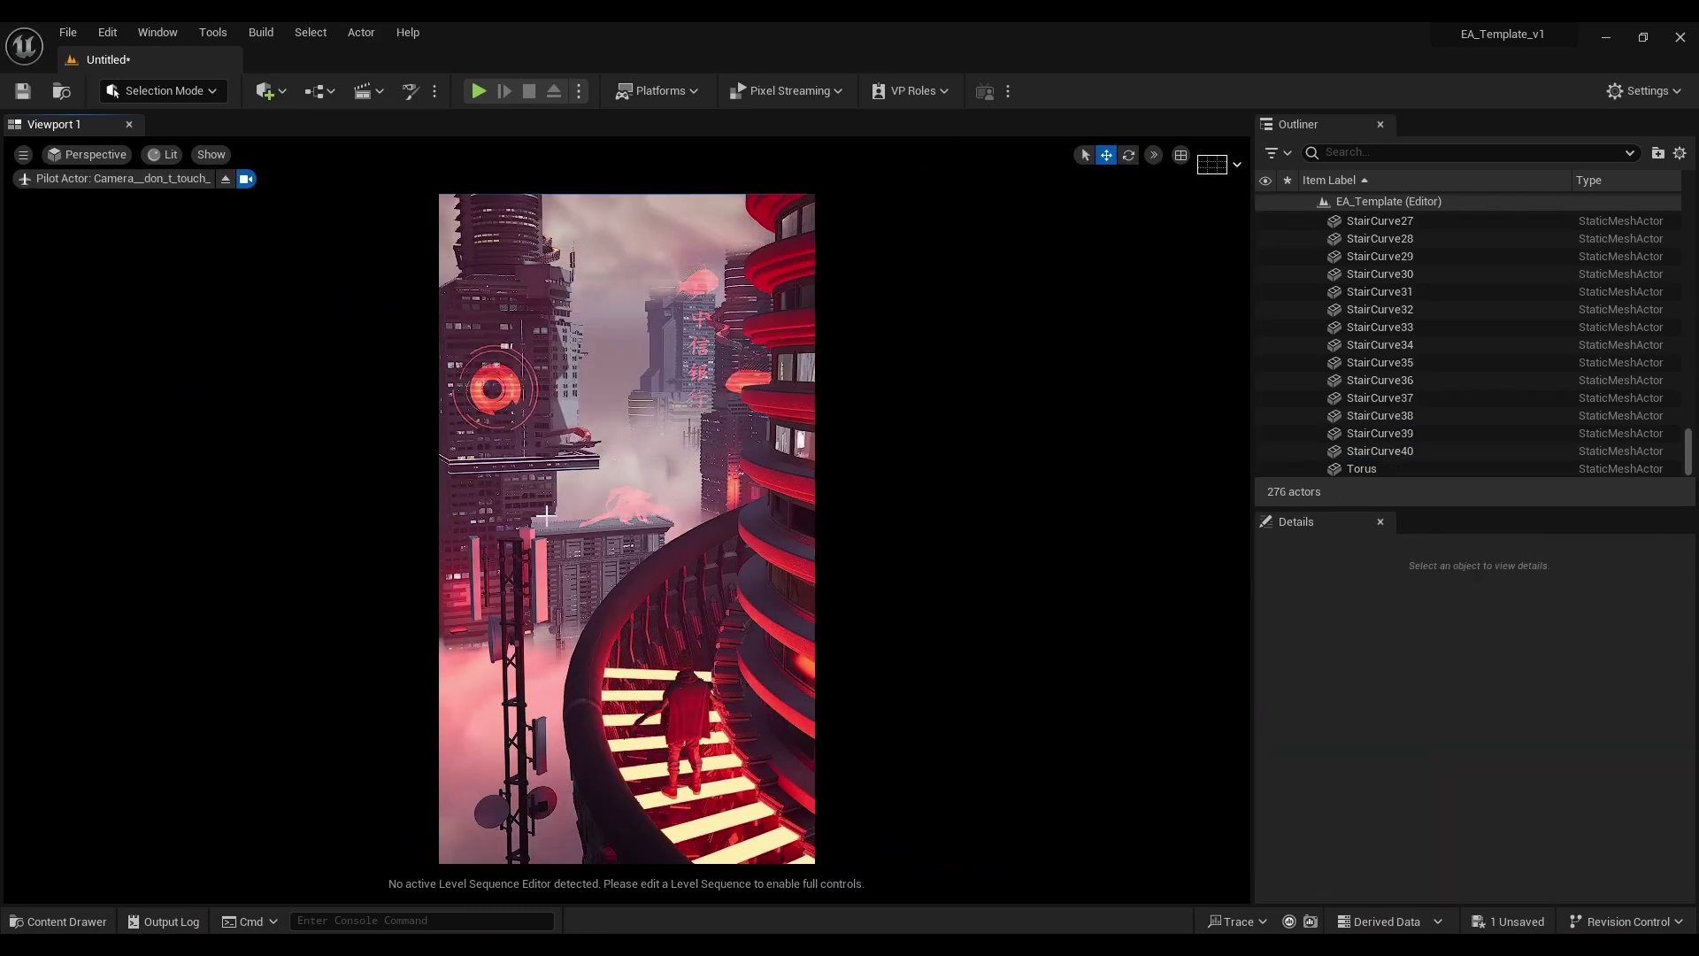
Step: Add more SM_Structure01 pieces around the tower and show the CloudCubes folder
key(ctrl+z)
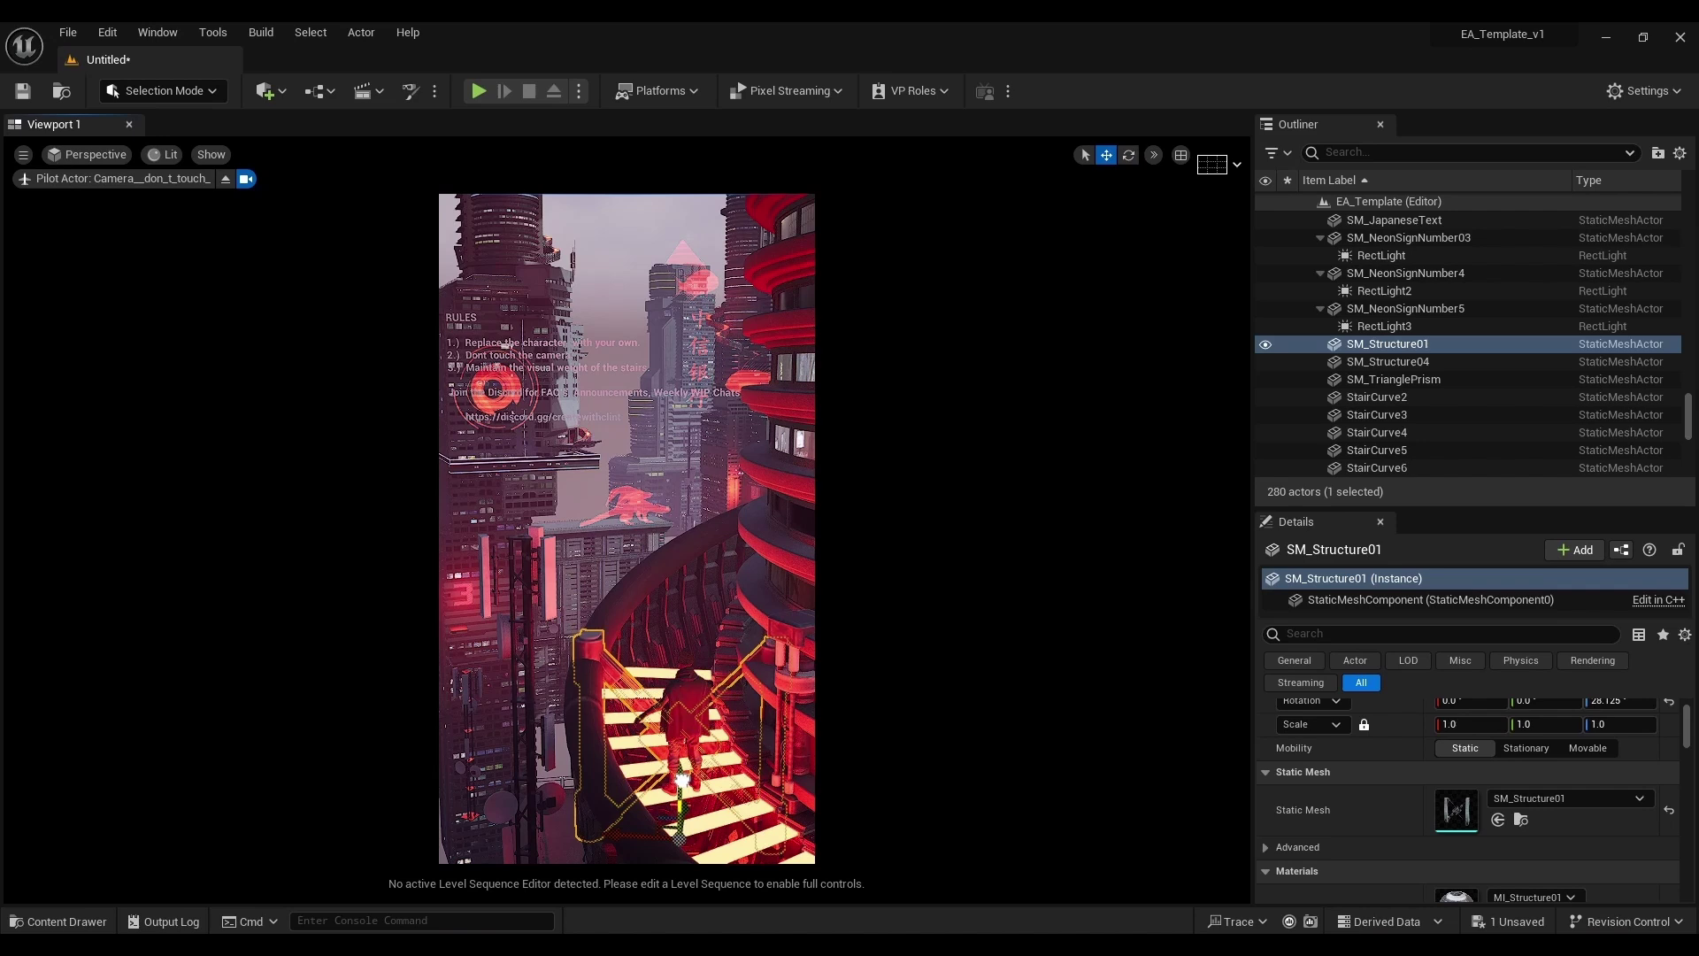
key(Escape)
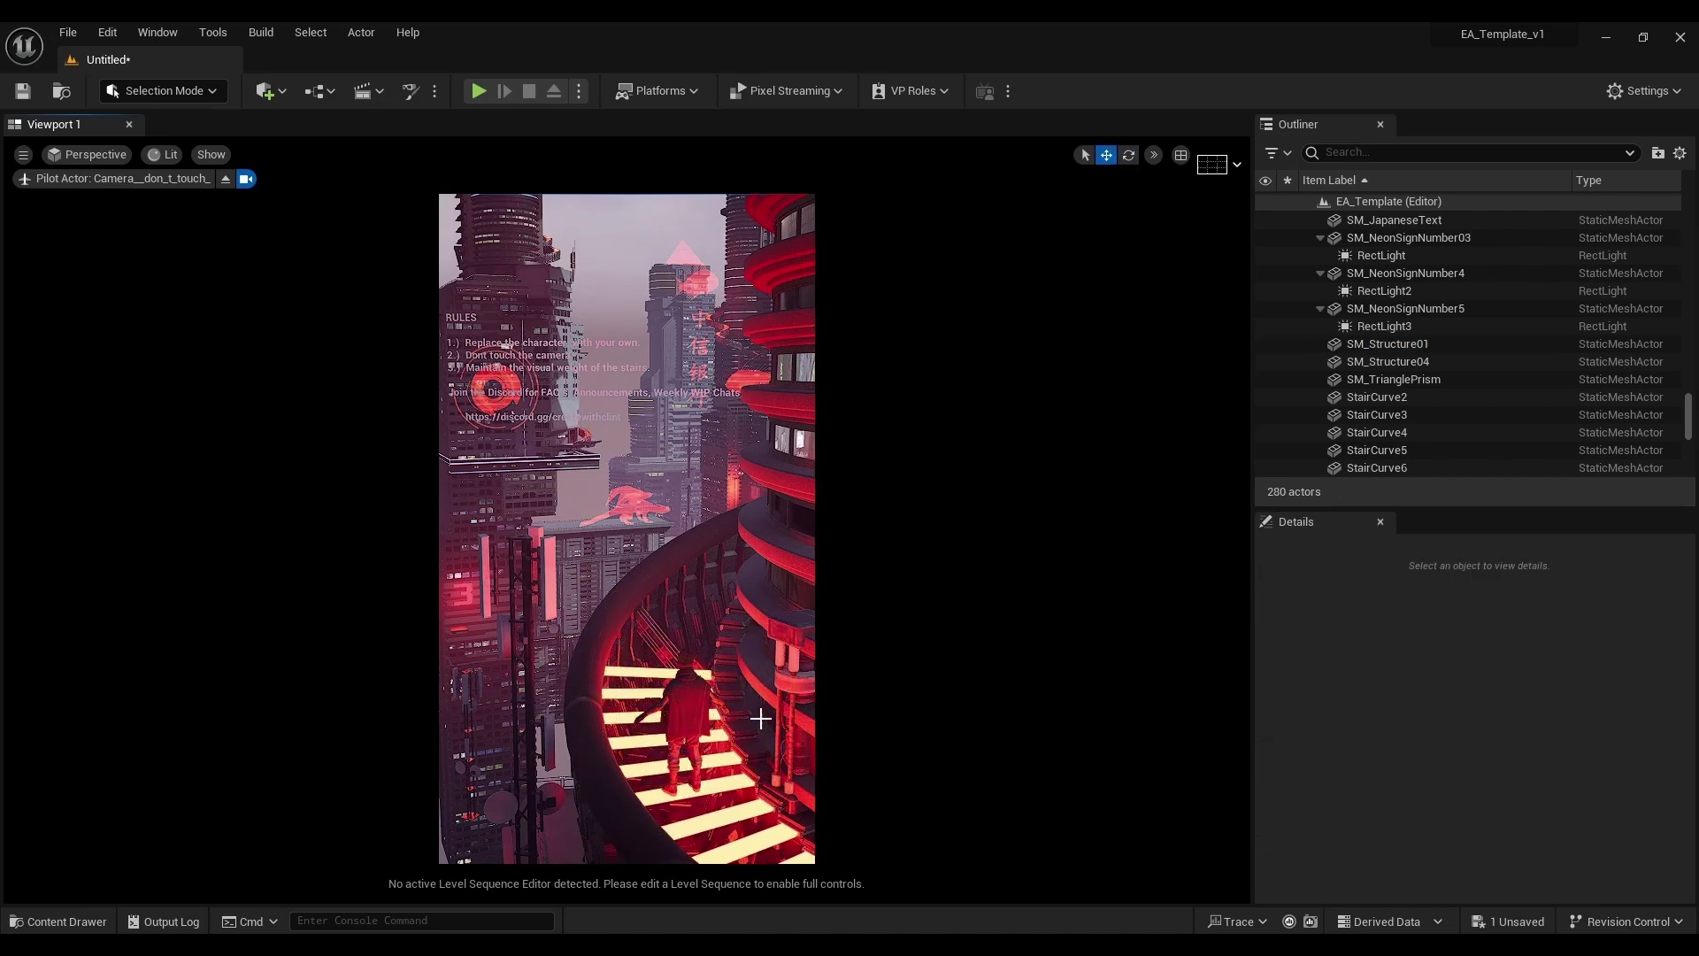
key(ctrl+z)
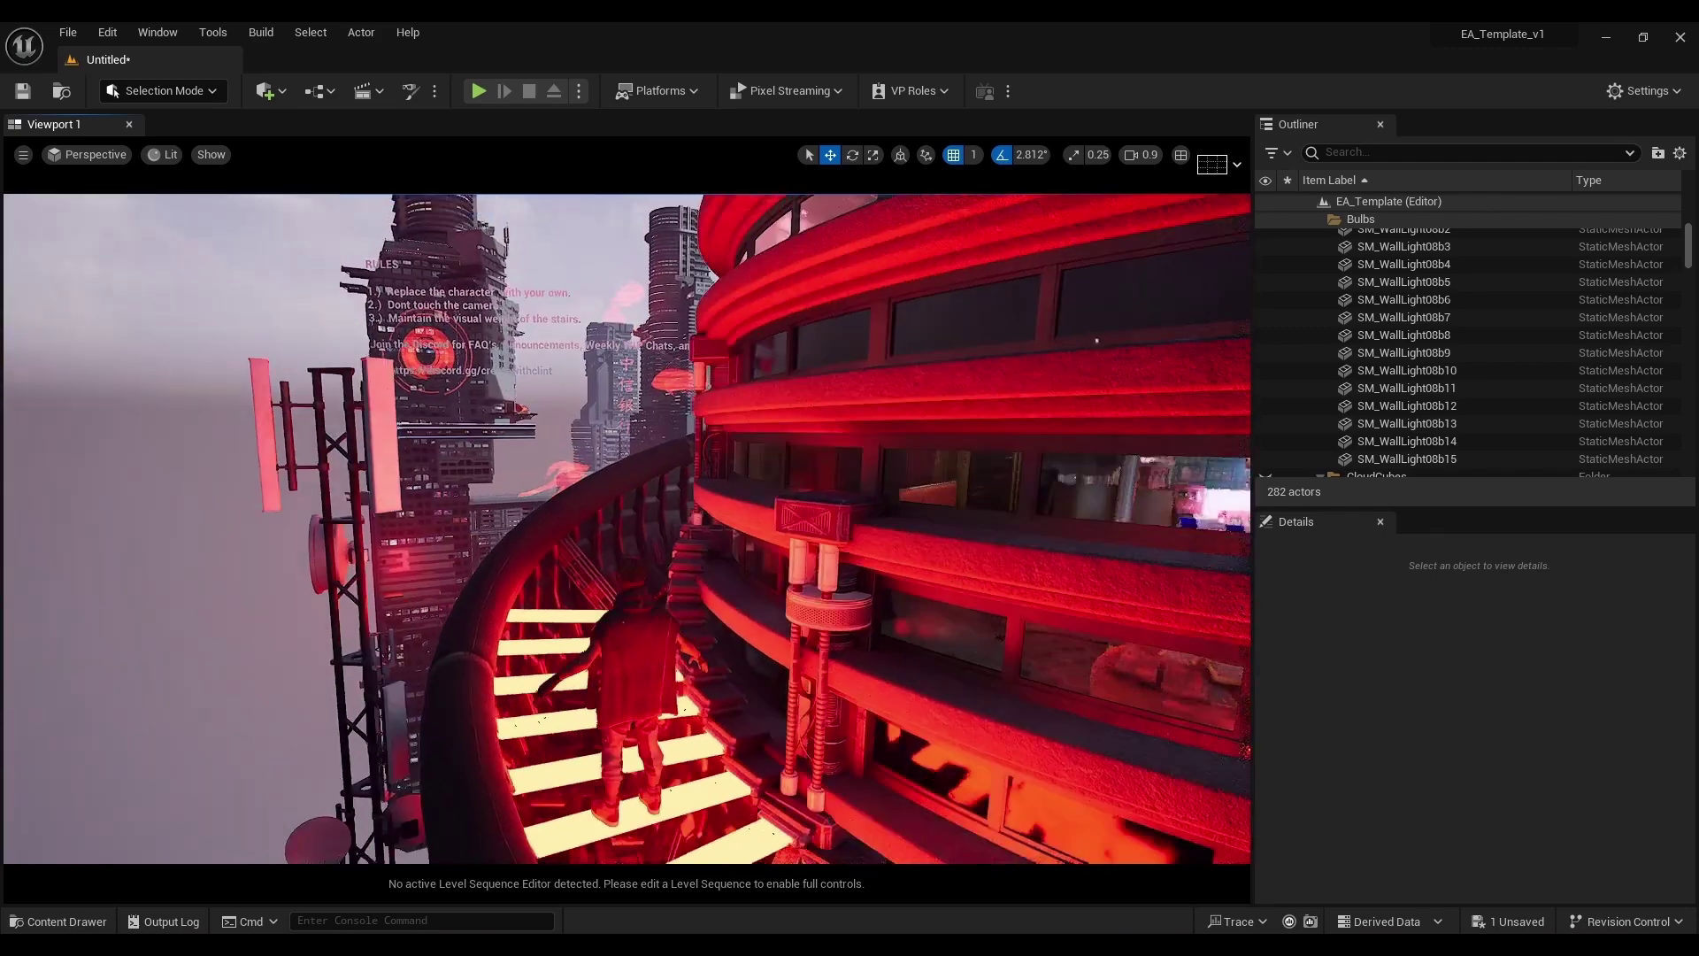
click(651, 483)
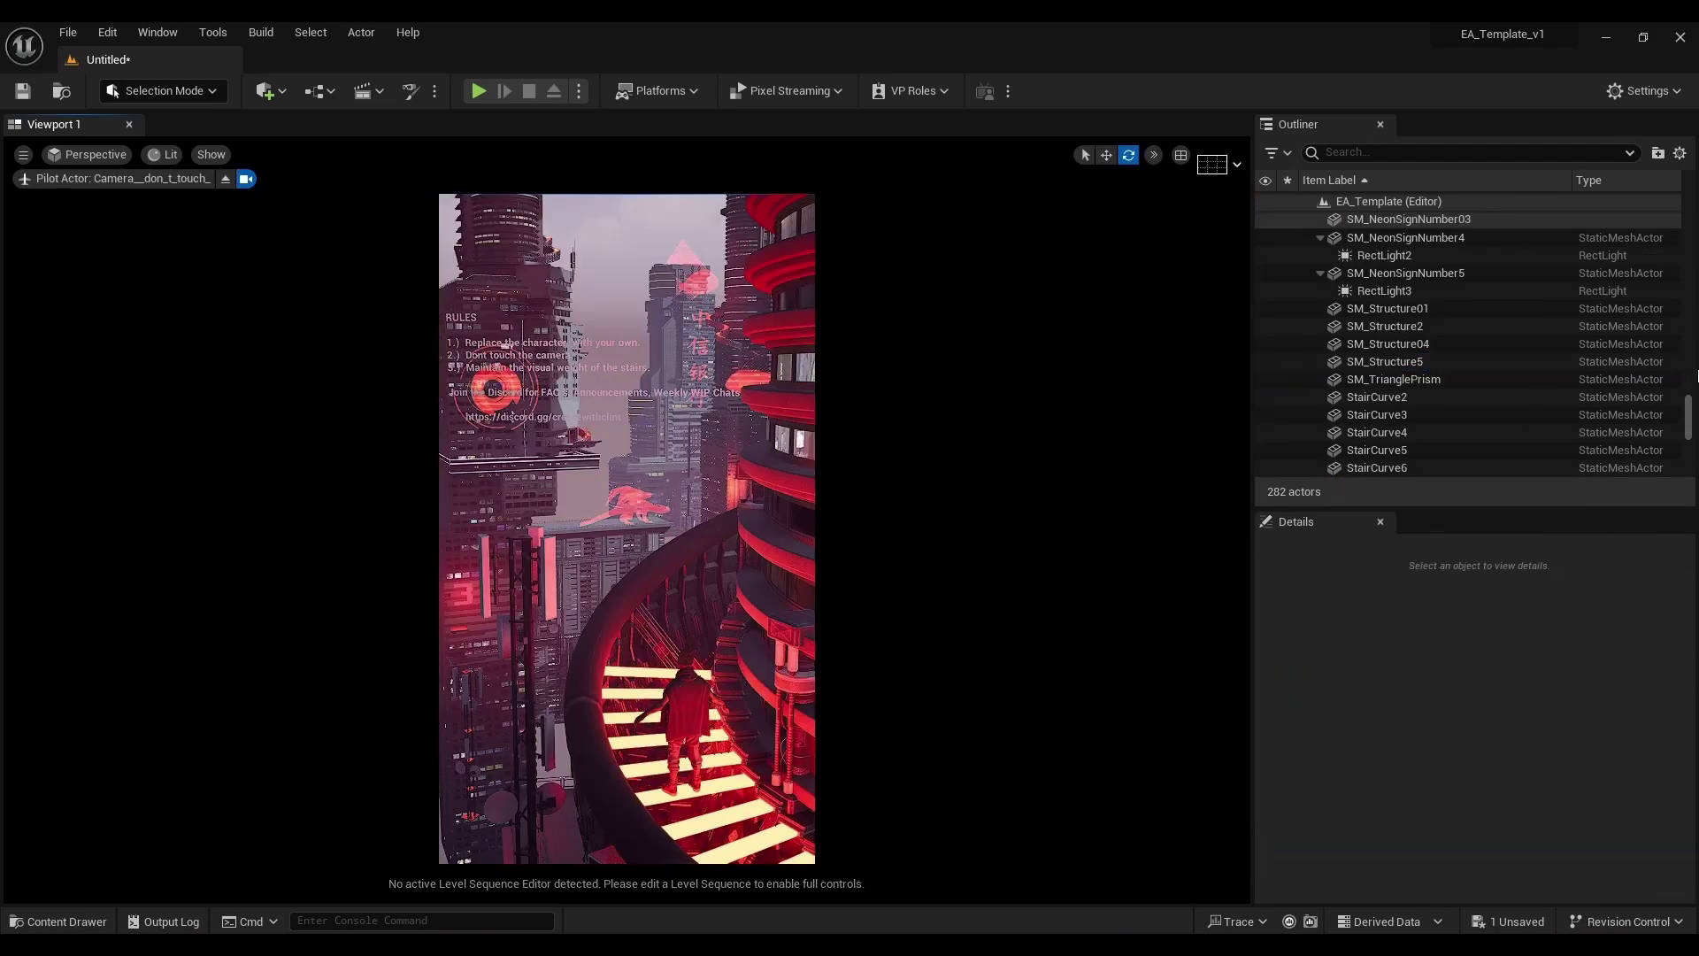
drag(1688, 416, 1688, 208)
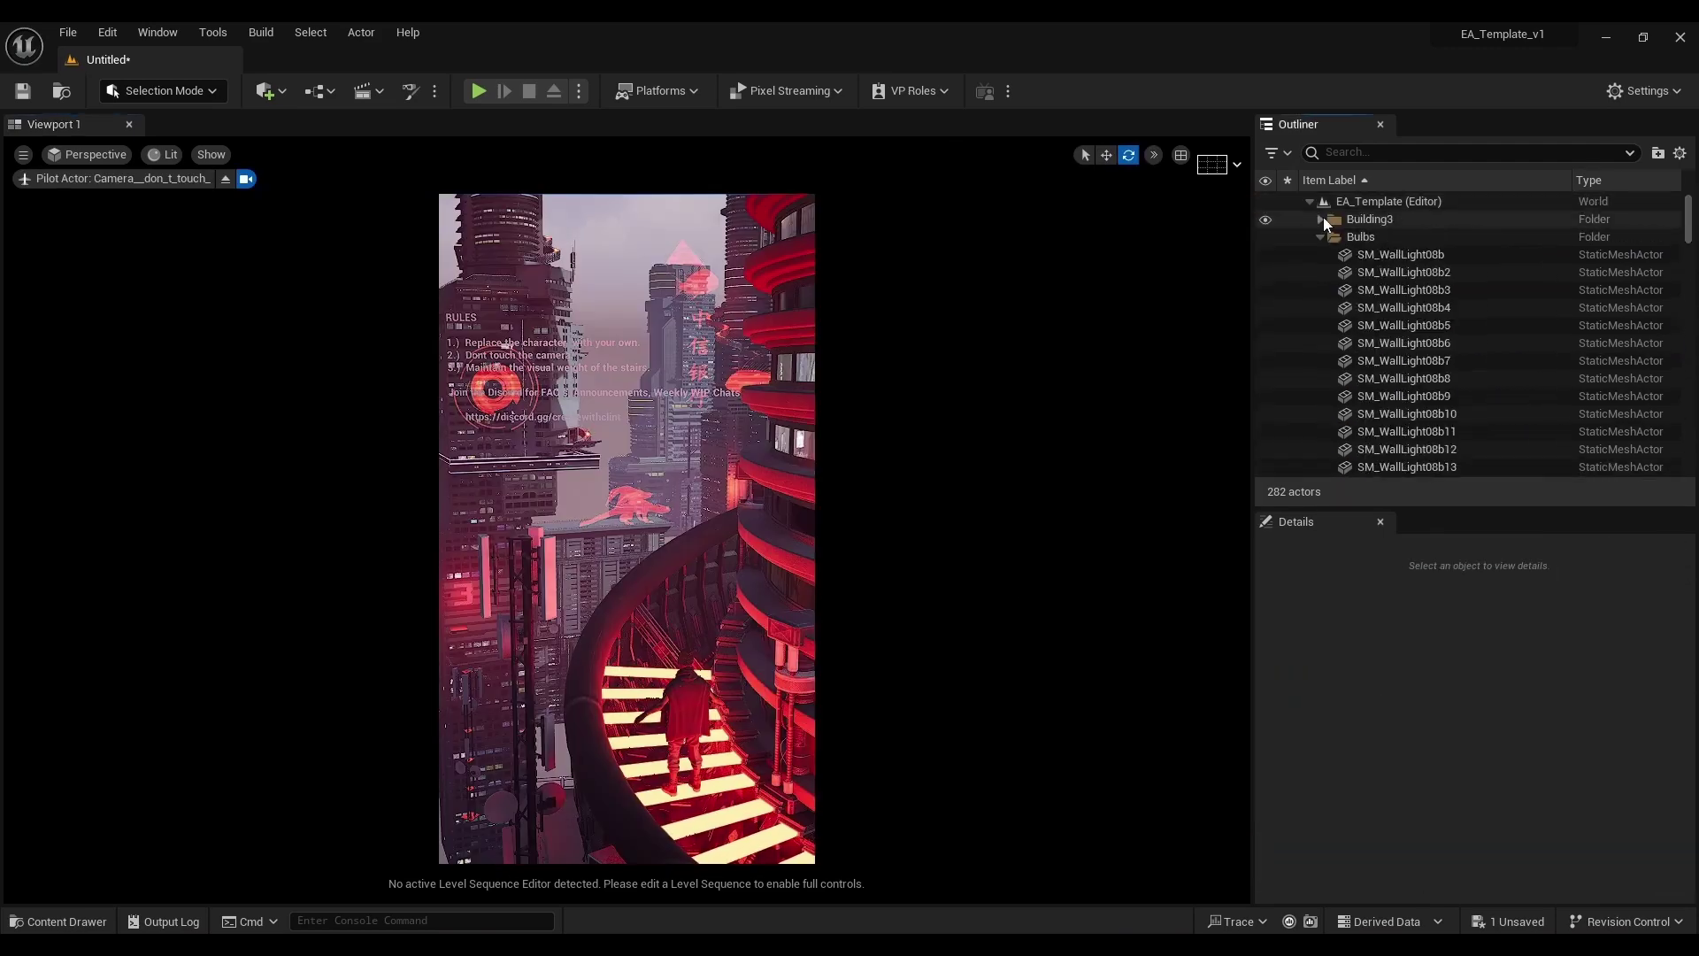
click(1265, 255)
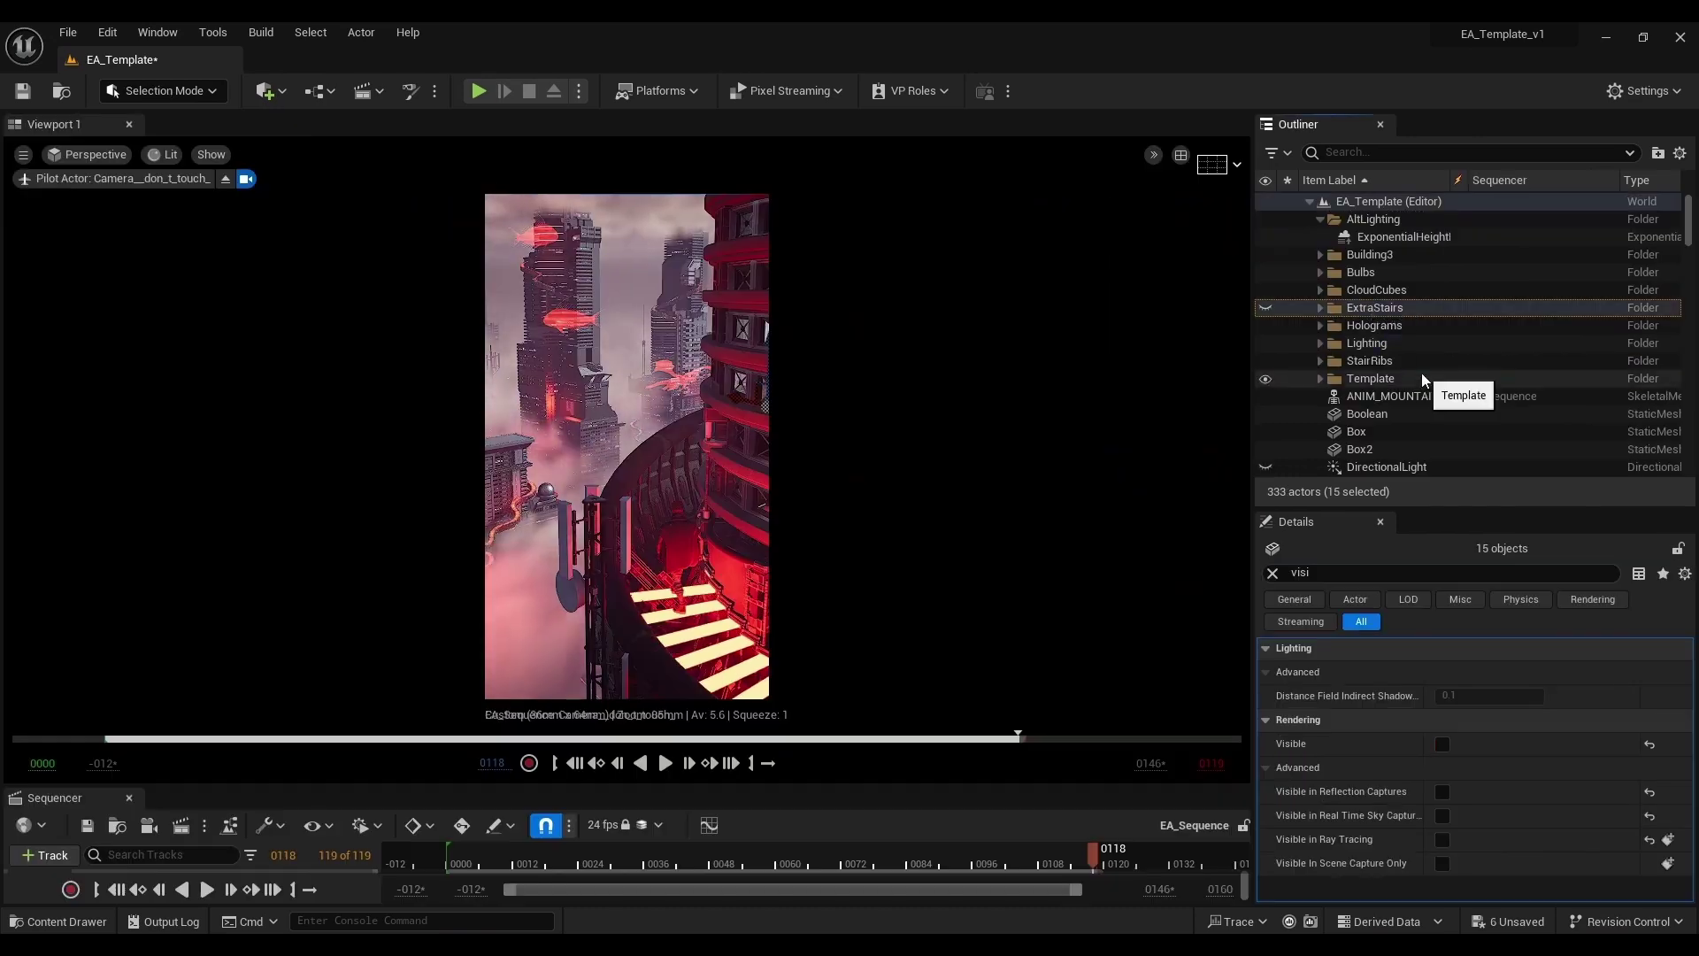
Step: Find and select the DirectionalLight in the Outliner
scroll(1377, 398, down, 3)
click(1379, 400)
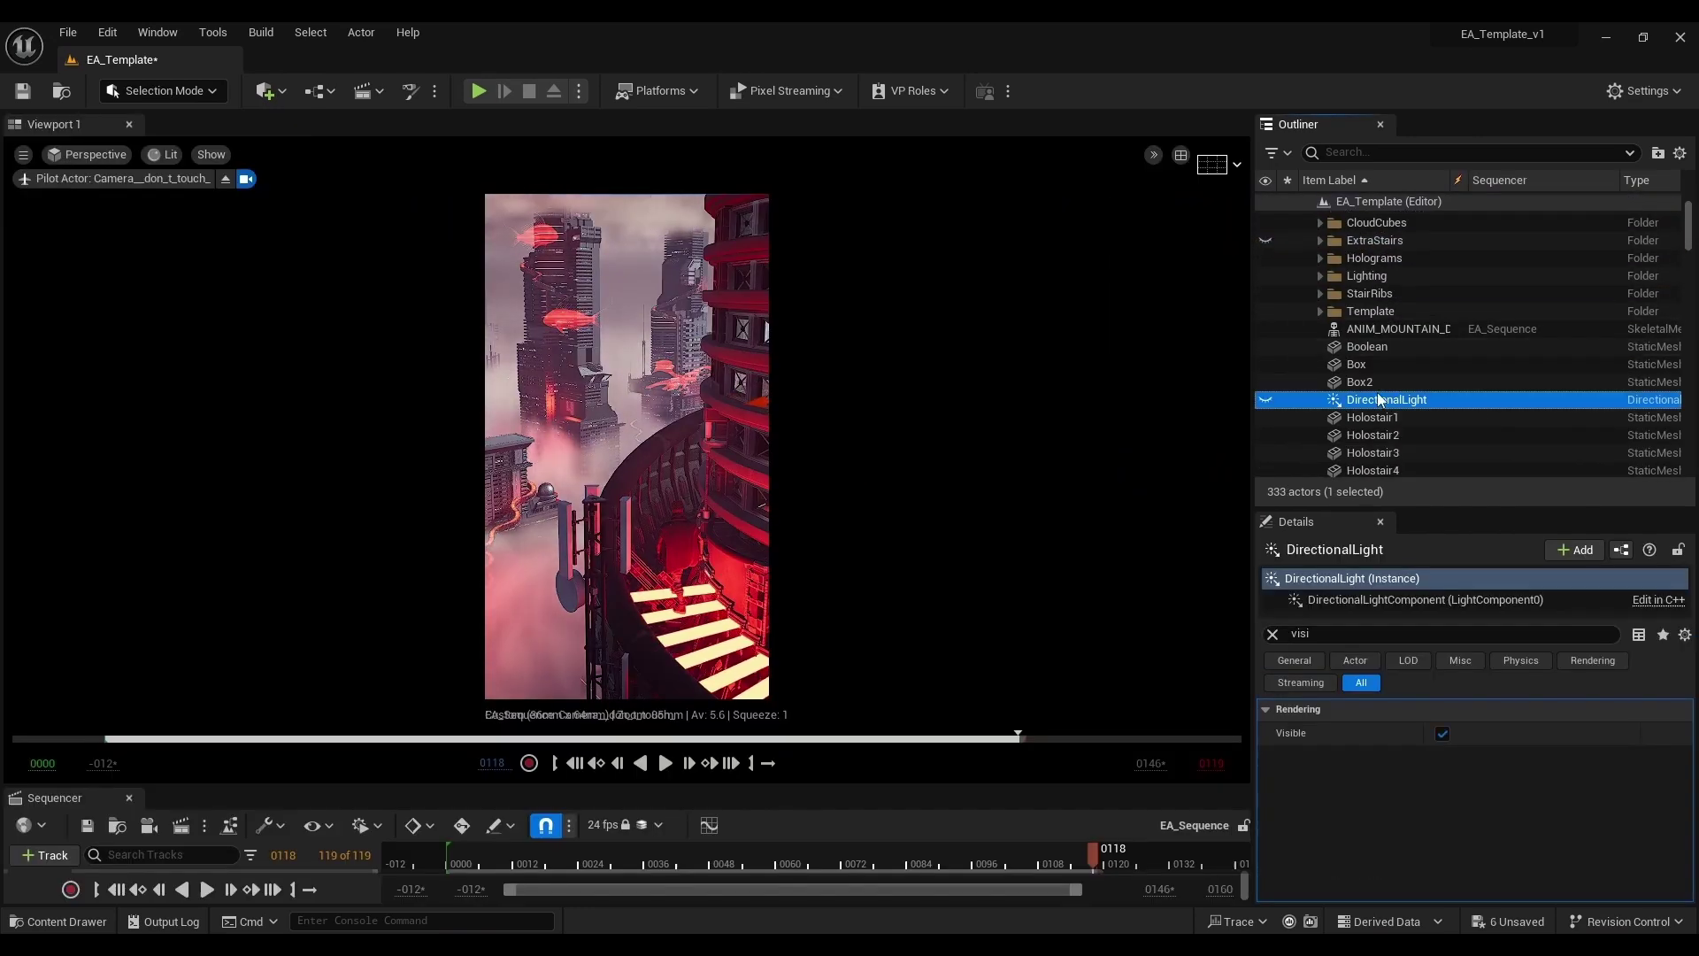